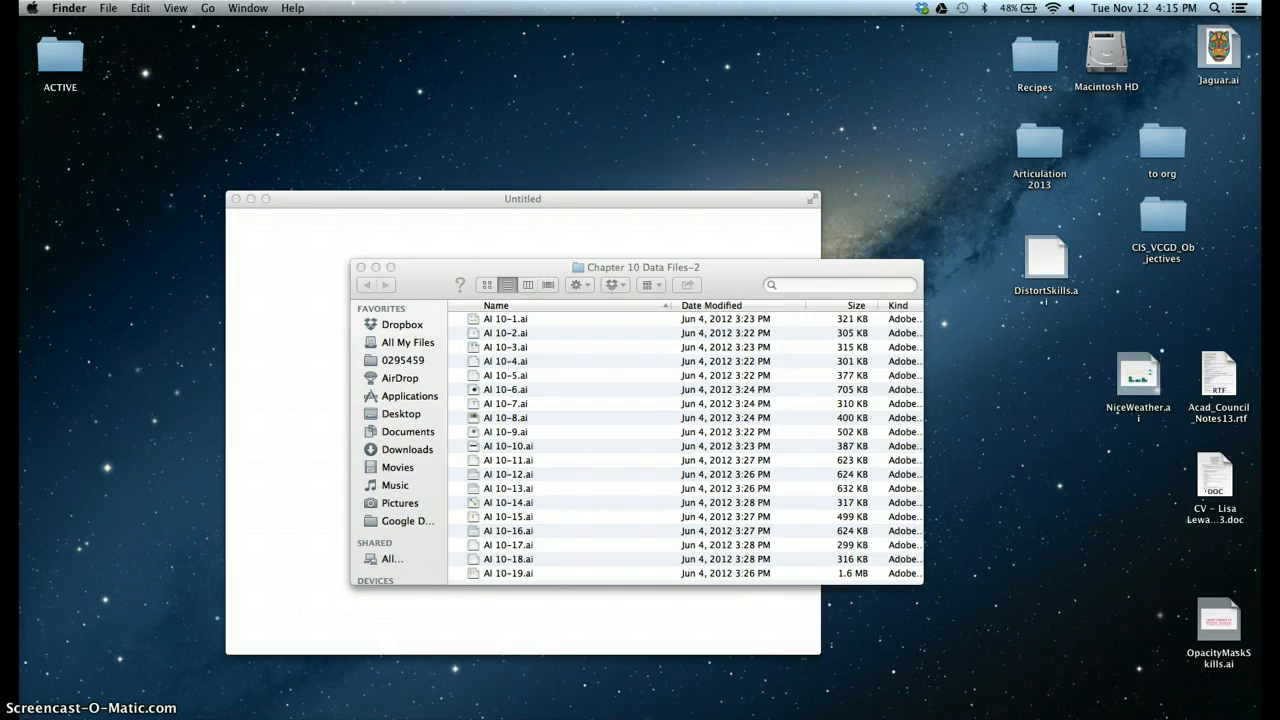
- Open AI 10-14.ai, enlarge its document window to fill the workspace and move the tools clear of the artboard
double_click(499, 502)
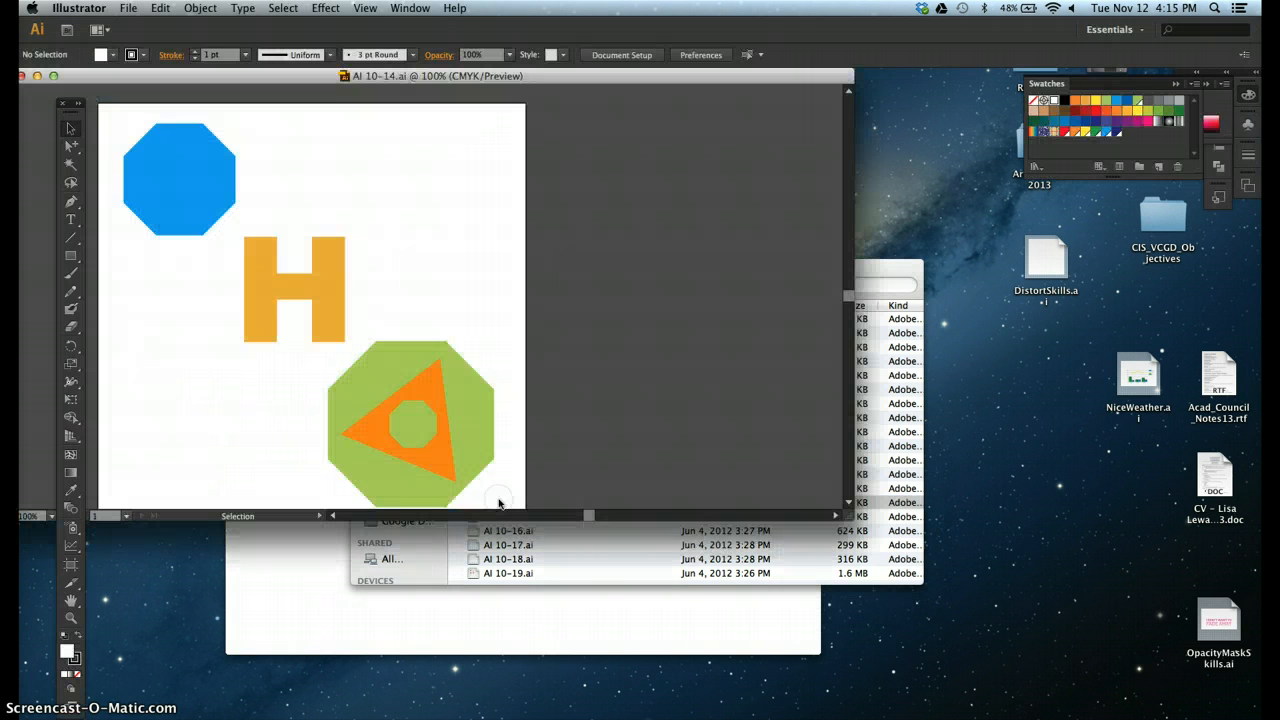
key("XF86AudioRaiseVolume")
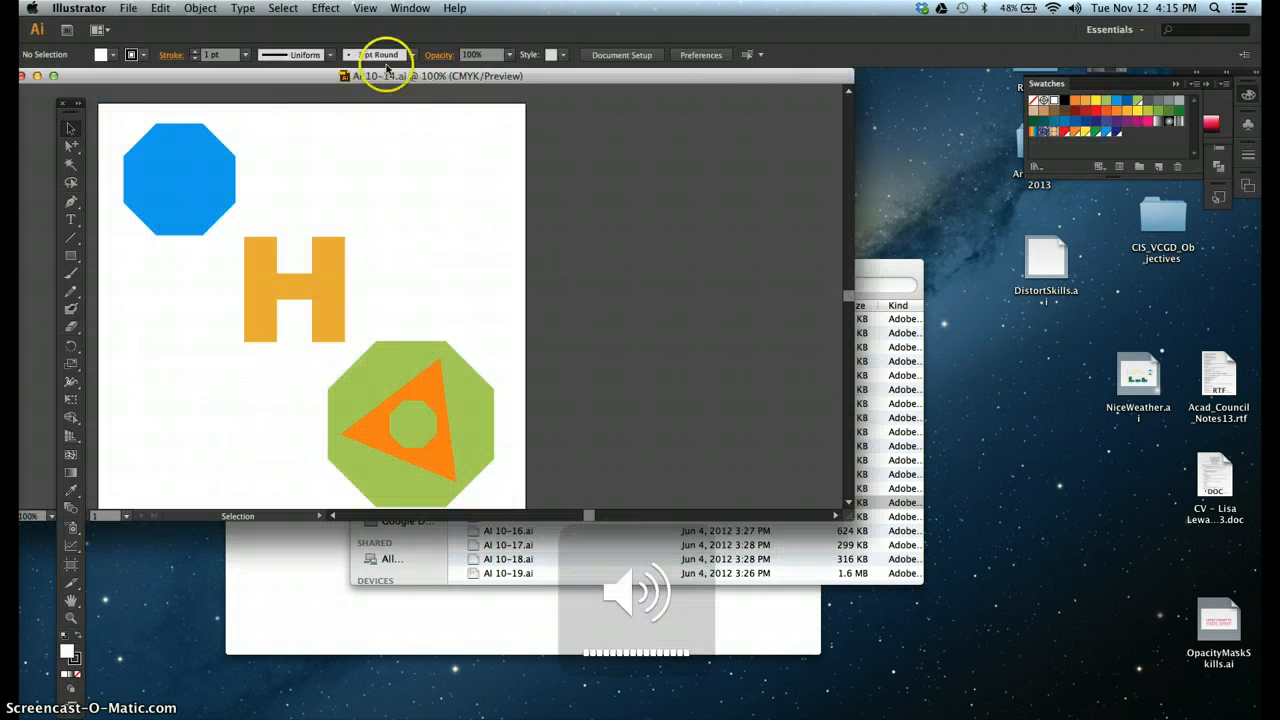
left_click_drag(293, 69, 369, 71)
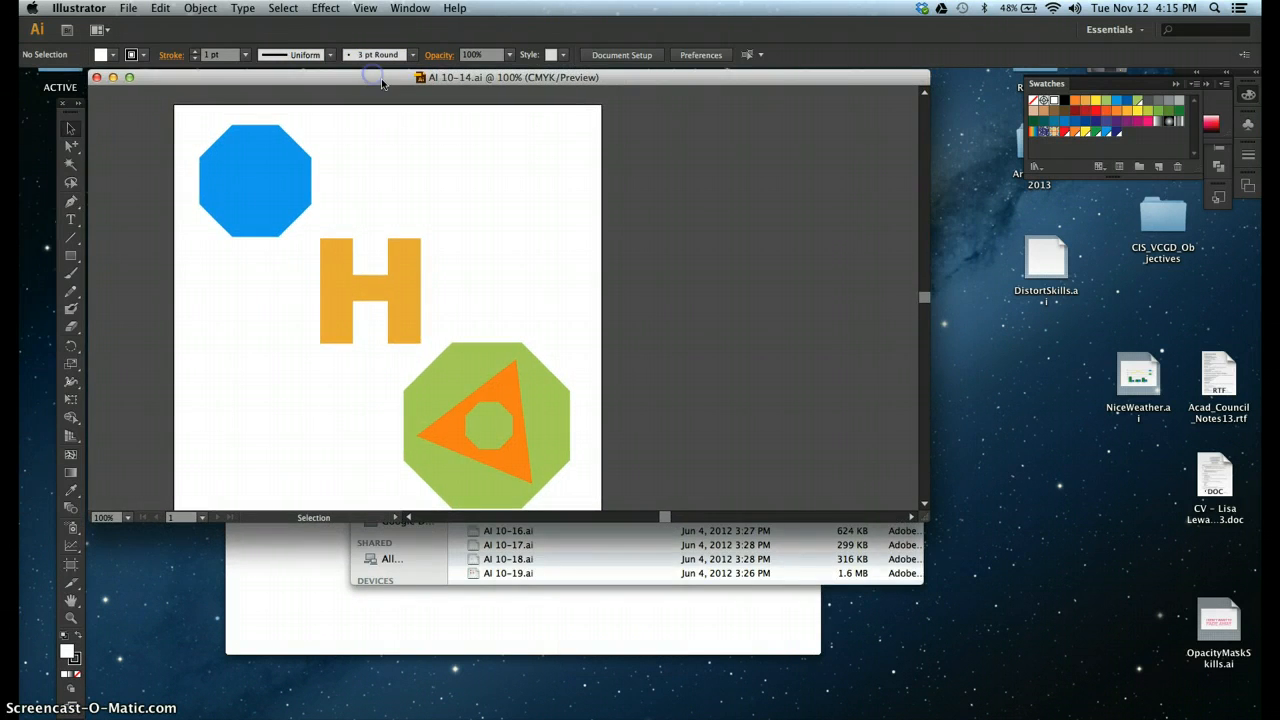
left_click_drag(925, 517, 1207, 700)
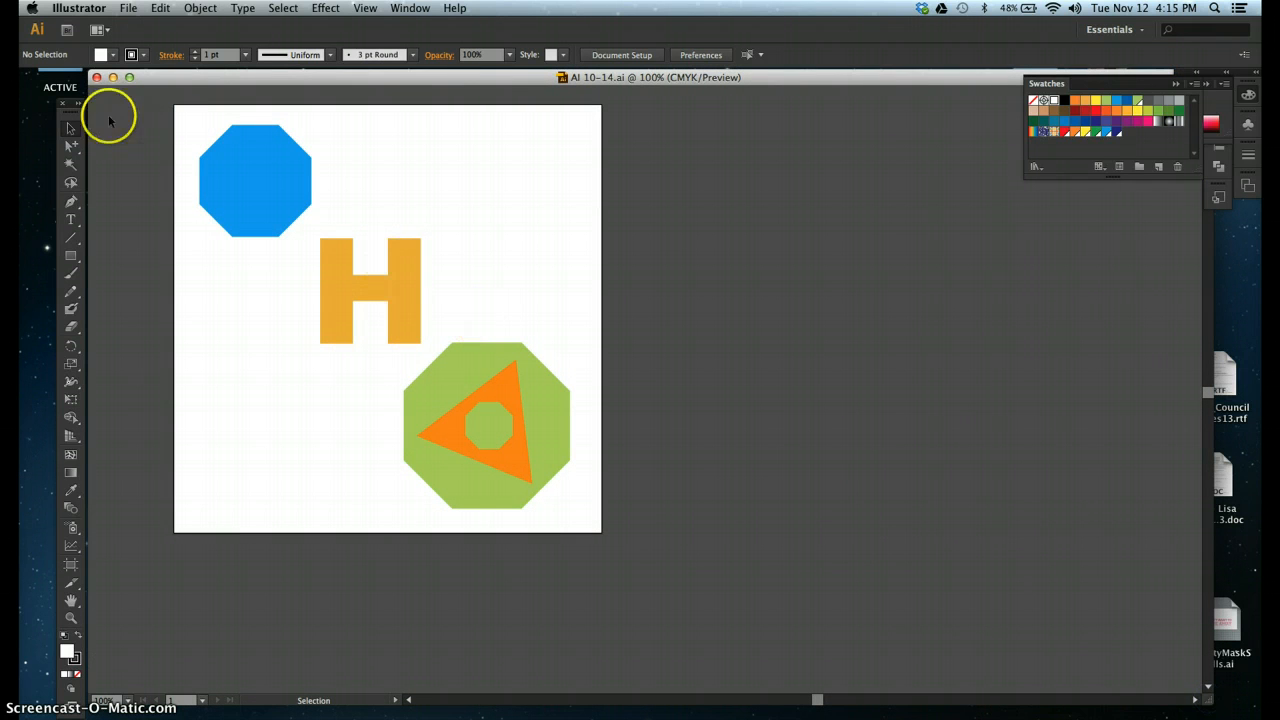
left_click_drag(66, 100, 62, 78)
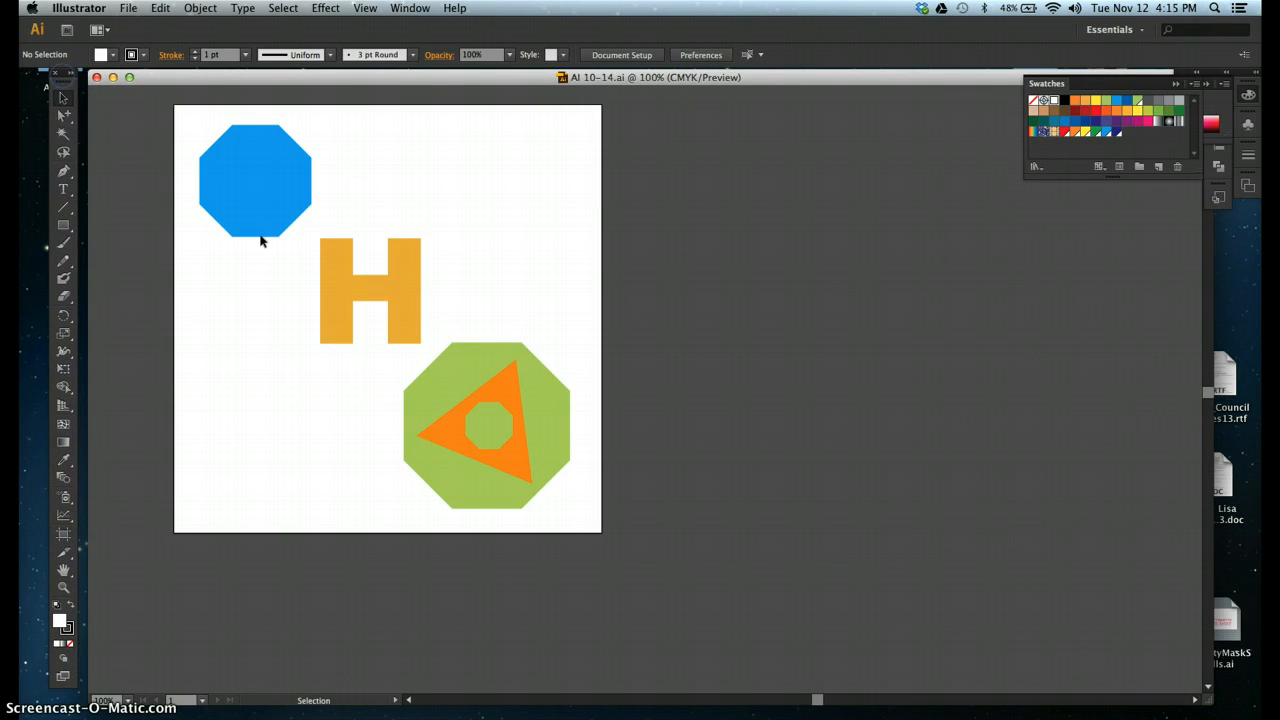
- Save a copy of the file as ExtrudeBevelSkills.ai on the Desktop with the default Illustrator options
left_click(482, 398)
left_click(128, 8)
left_click(148, 133)
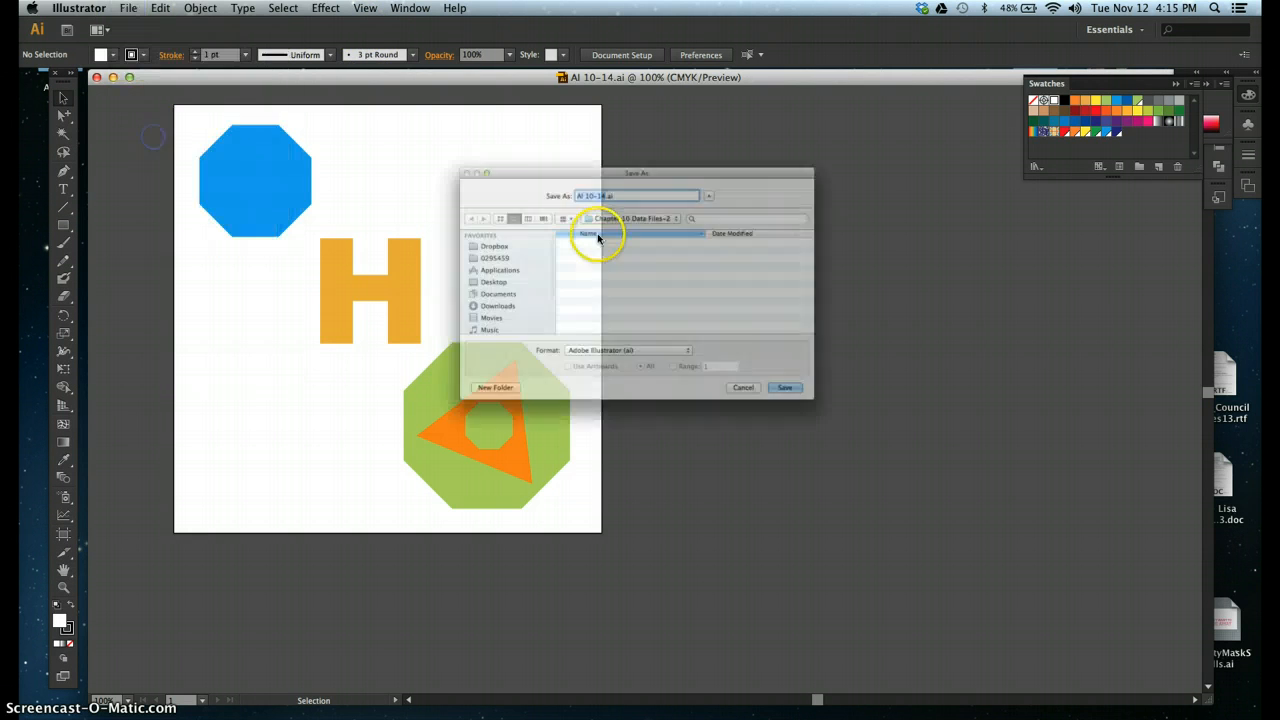
type("ExtrudeB")
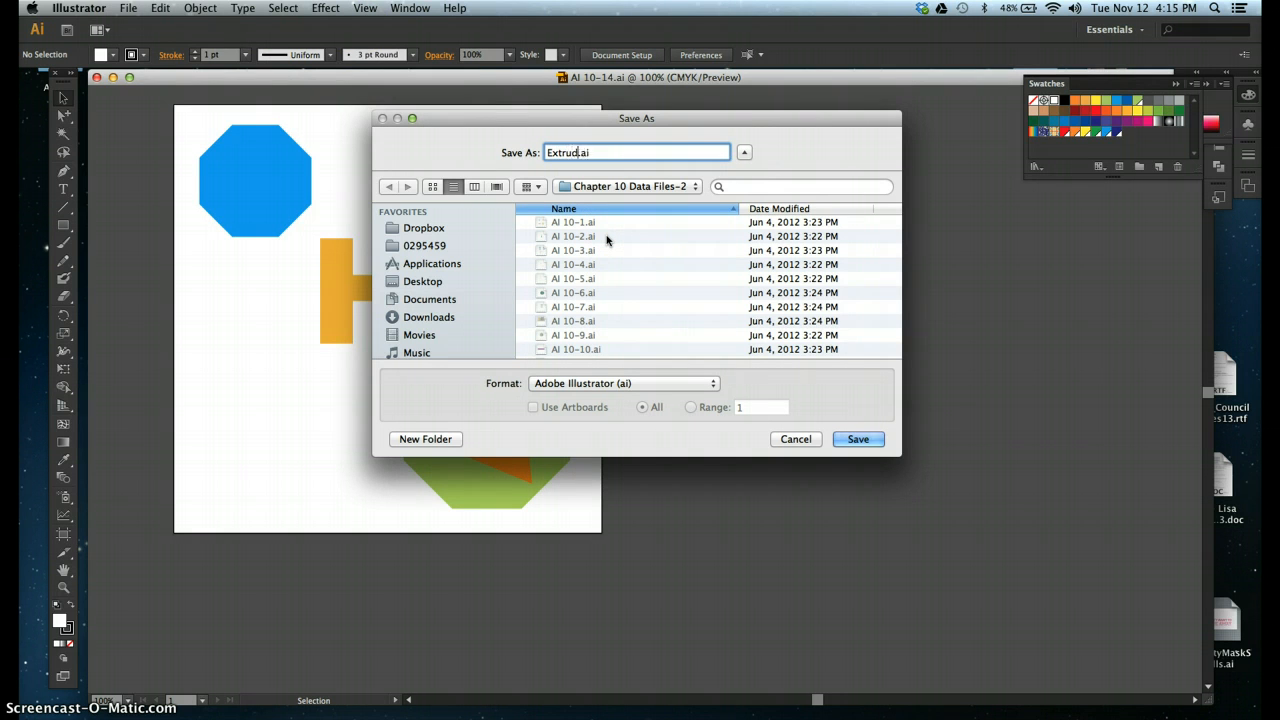
type("evelSkills")
left_click(422, 281)
left_click(862, 441)
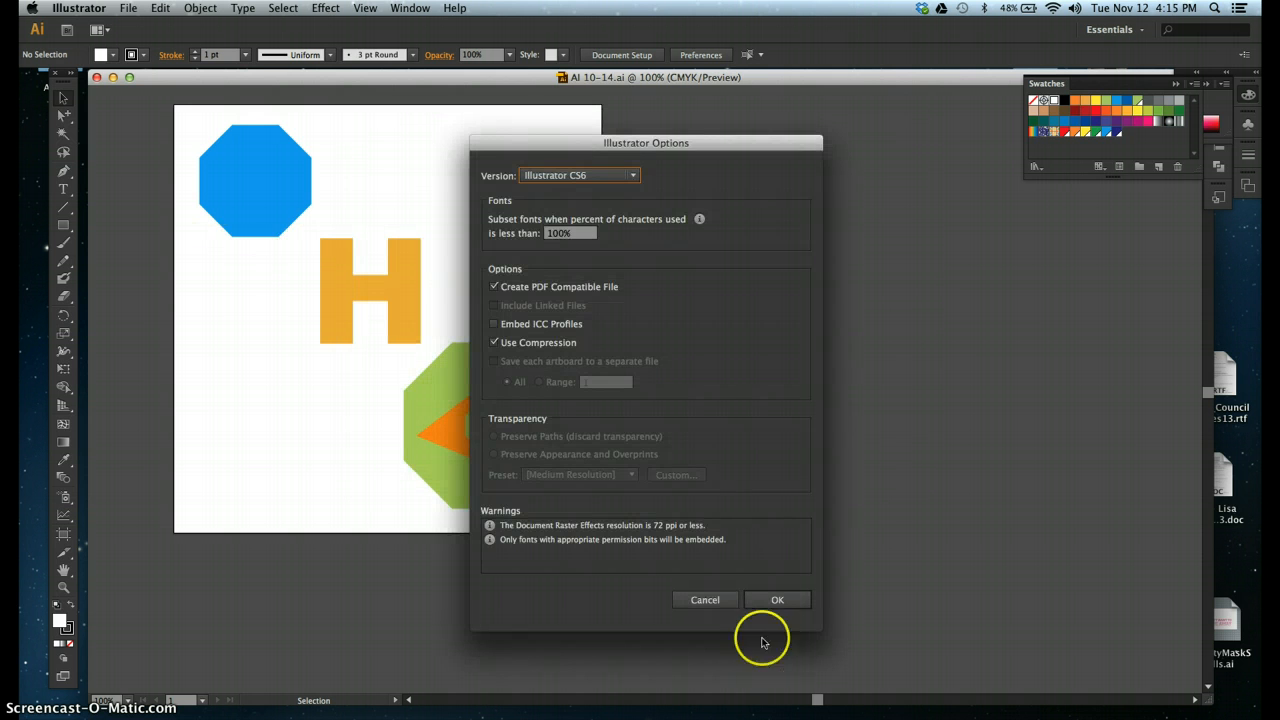
left_click(771, 604)
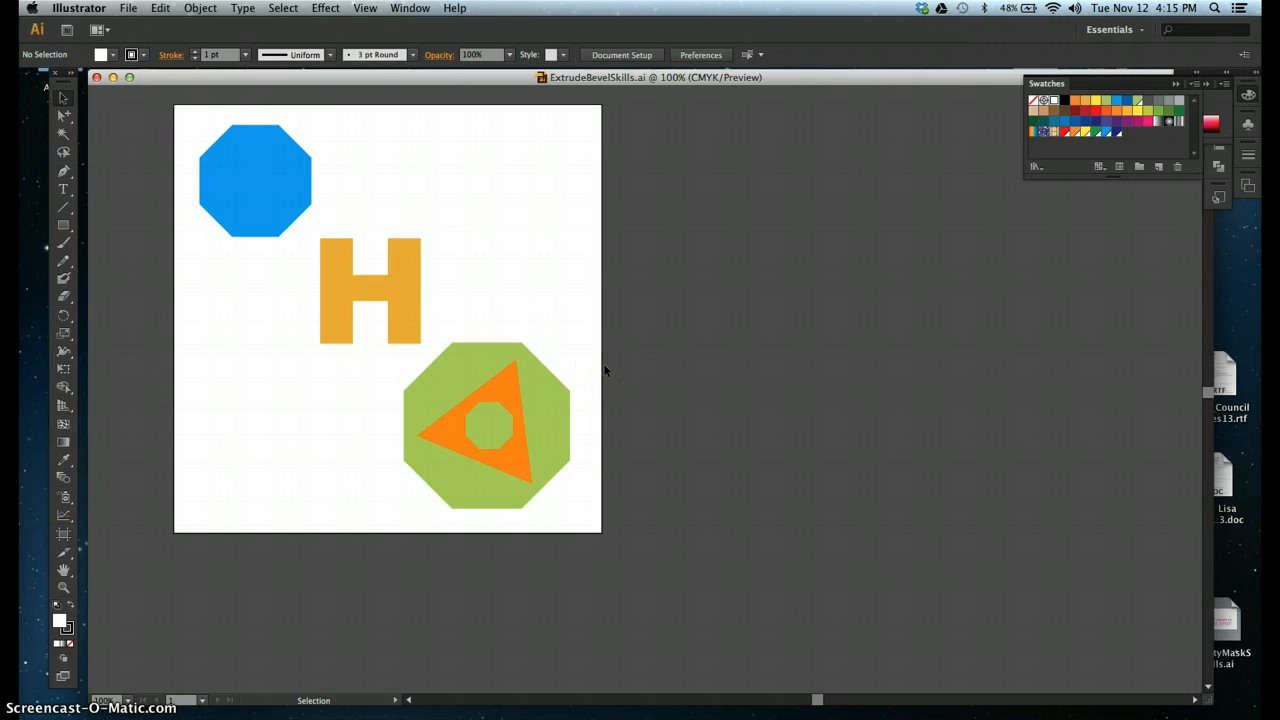
- Select the blue octagon and hide the selection edges
left_click(61, 100)
left_click(253, 183)
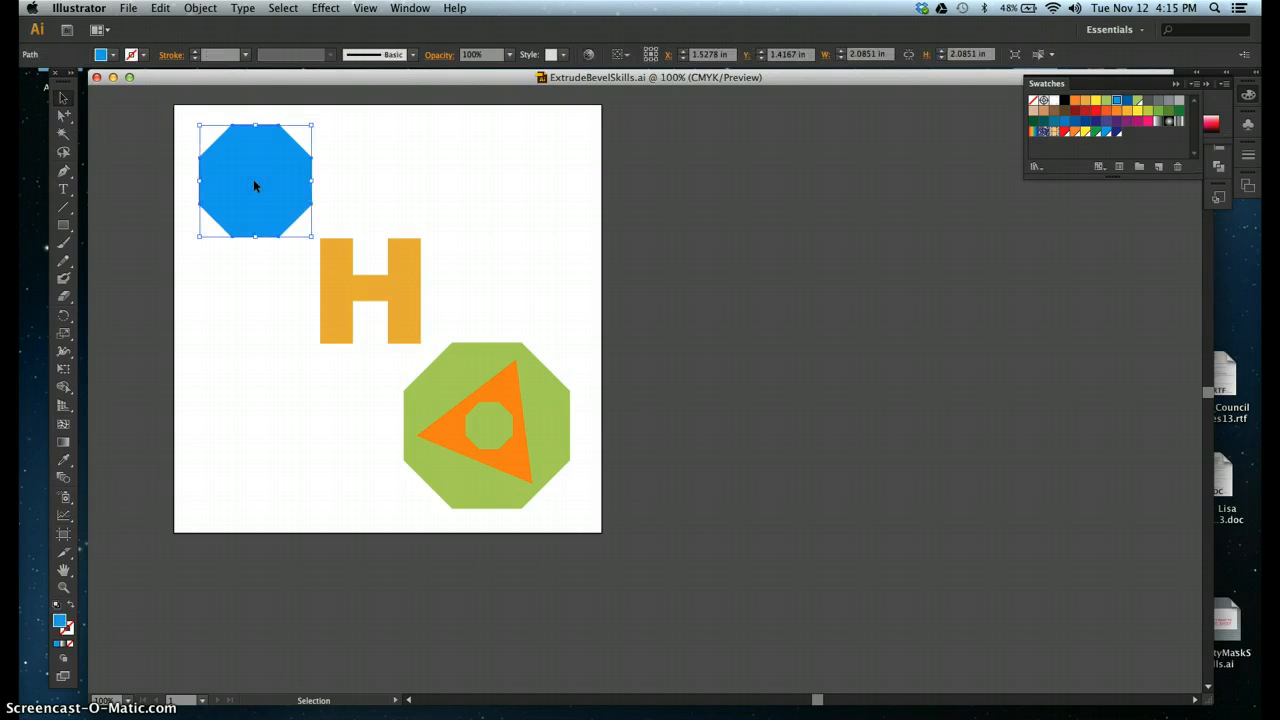
left_click(367, 9)
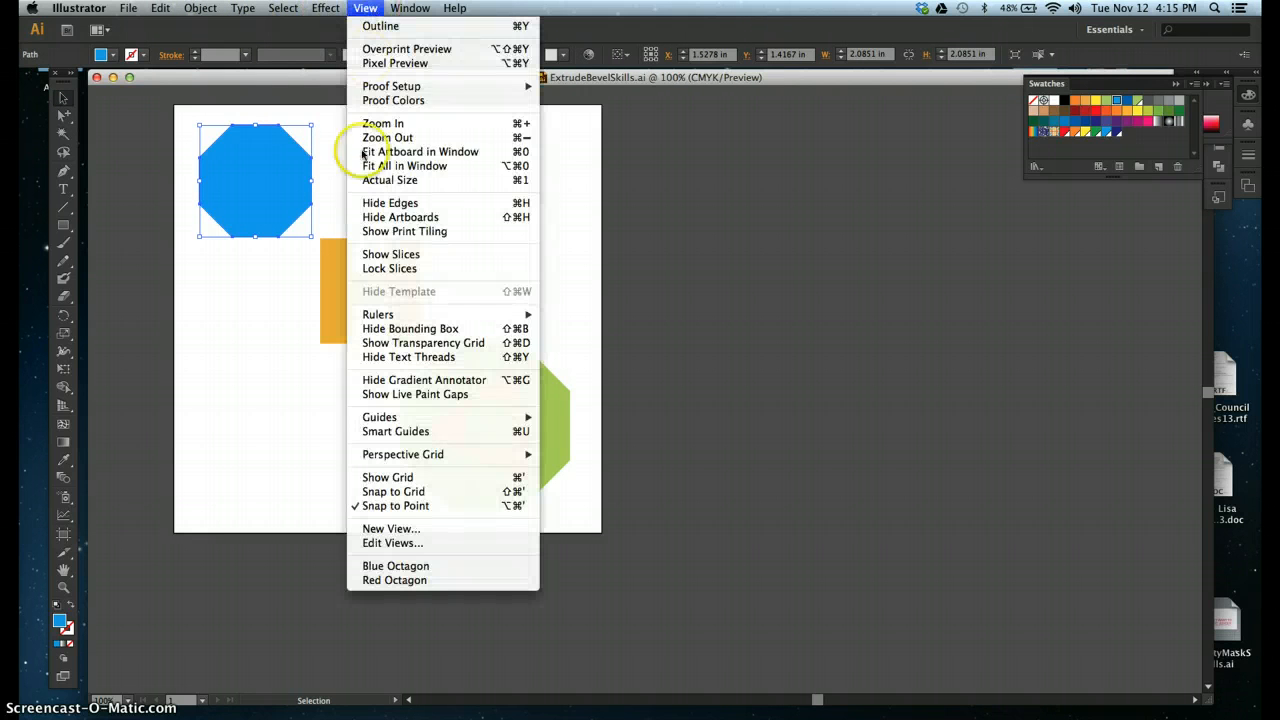
left_click(369, 204)
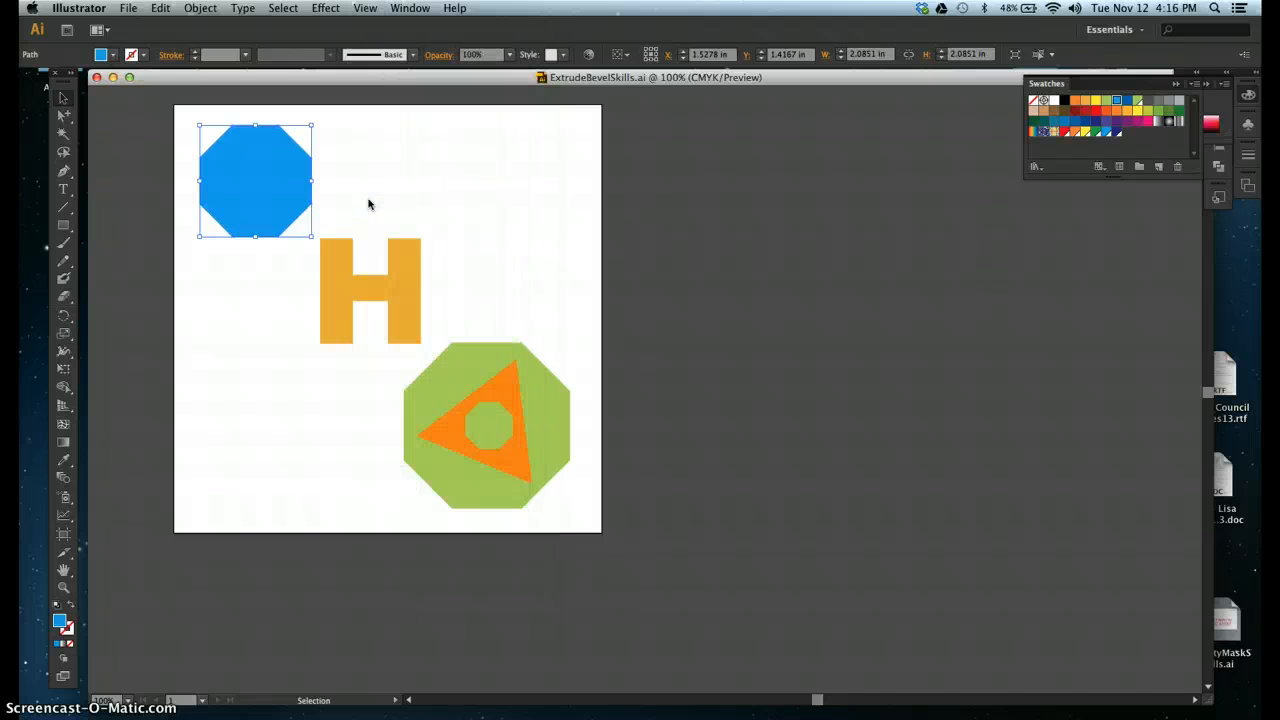
- Apply a 3D Extrude & Bevel effect to the blue octagon with preview on and an extrude depth of 75 pt
left_click(326, 8)
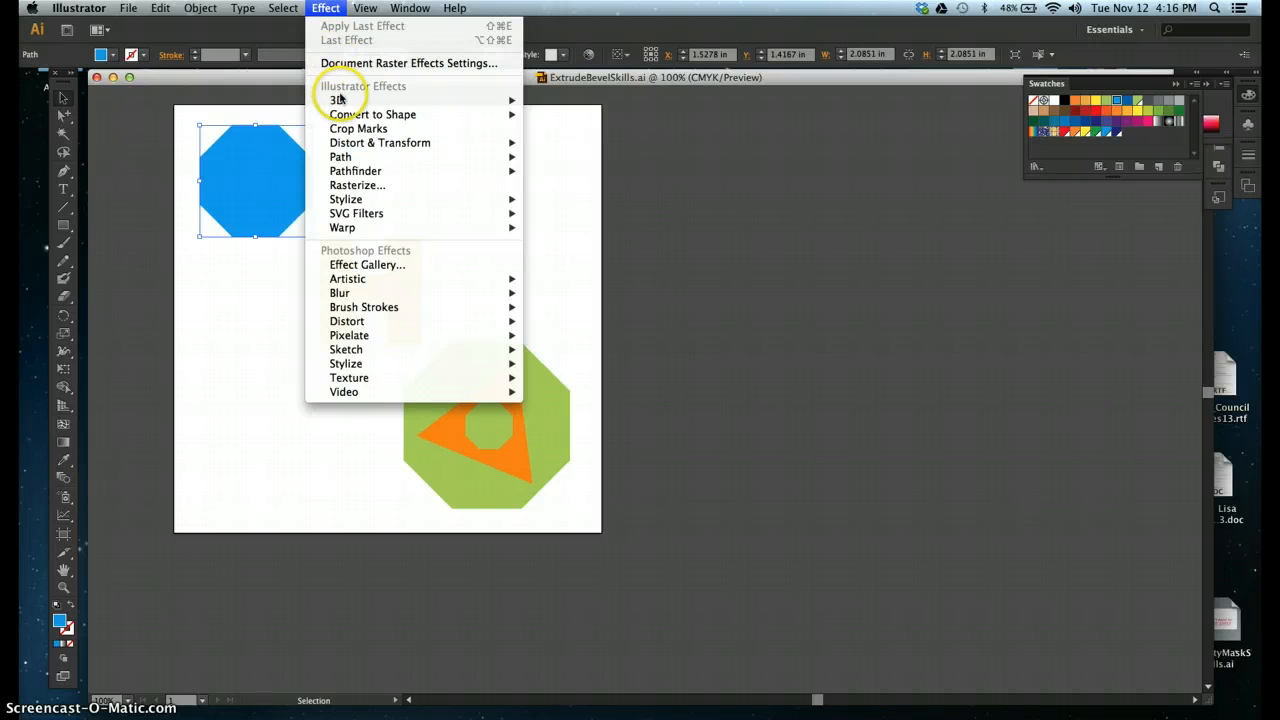
mouse_move(449, 100)
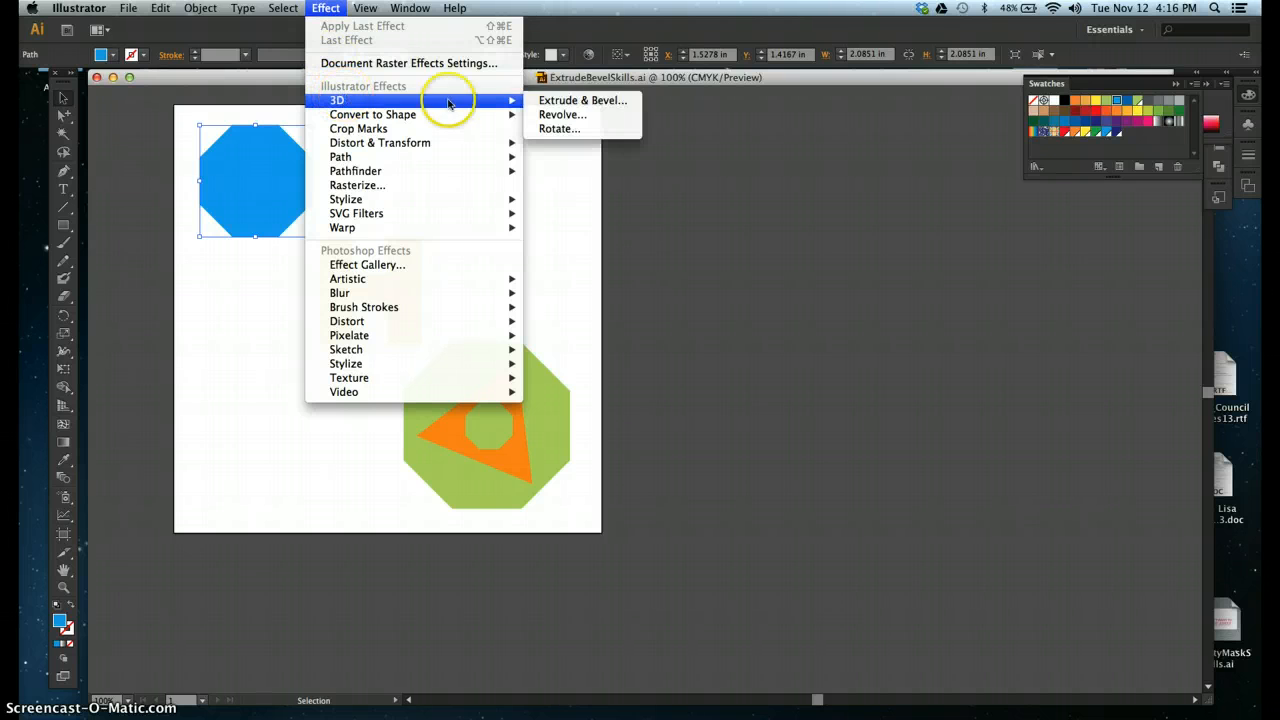
left_click(584, 101)
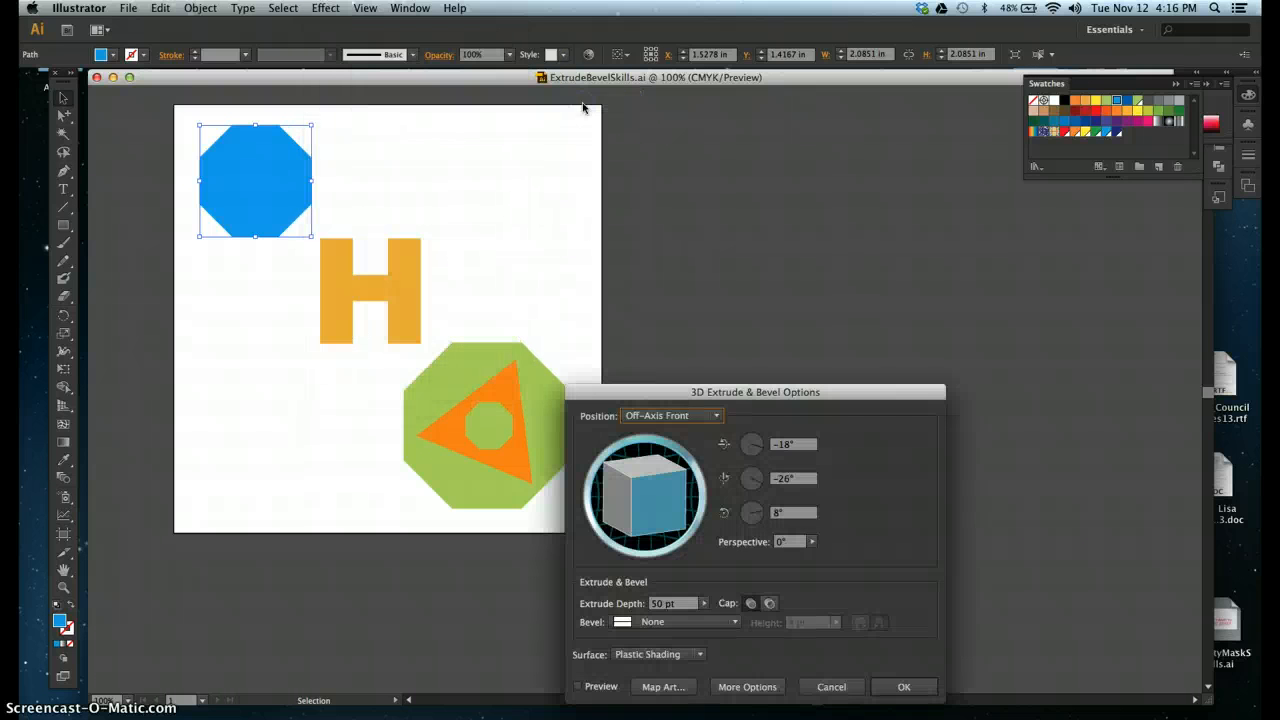
left_click(577, 686)
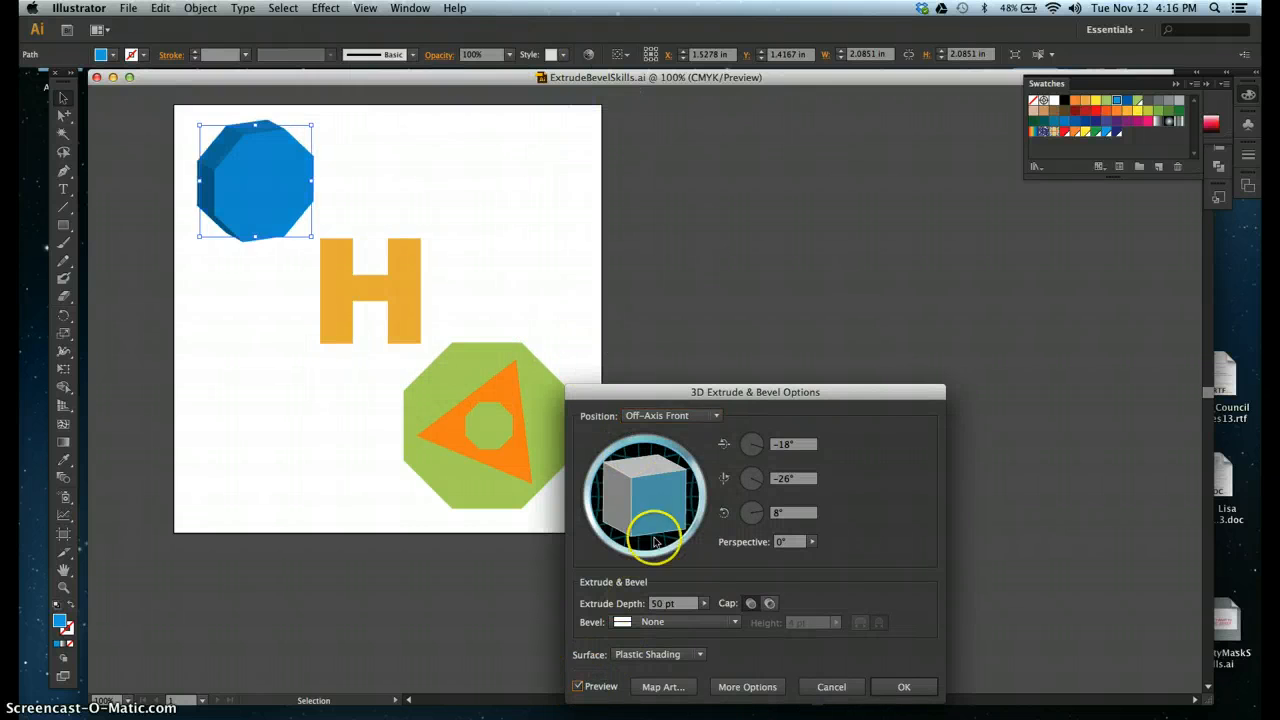
left_click_drag(727, 379, 772, 132)
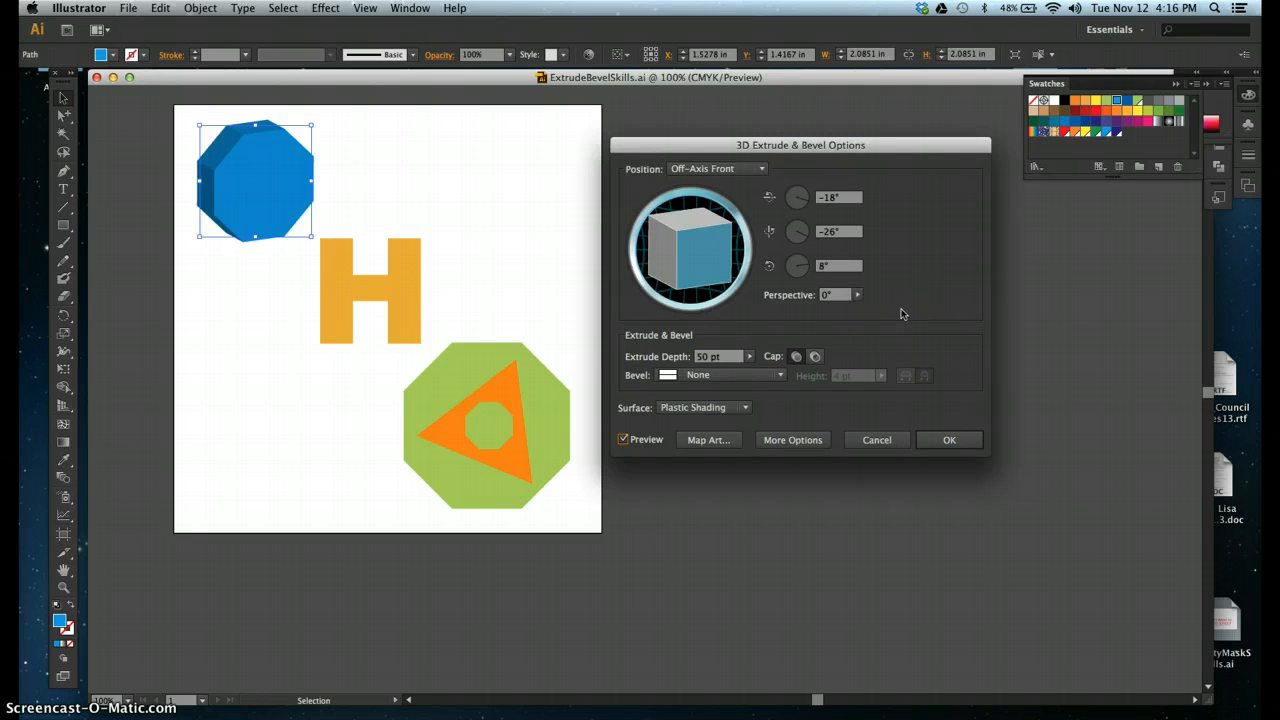
left_click(749, 361)
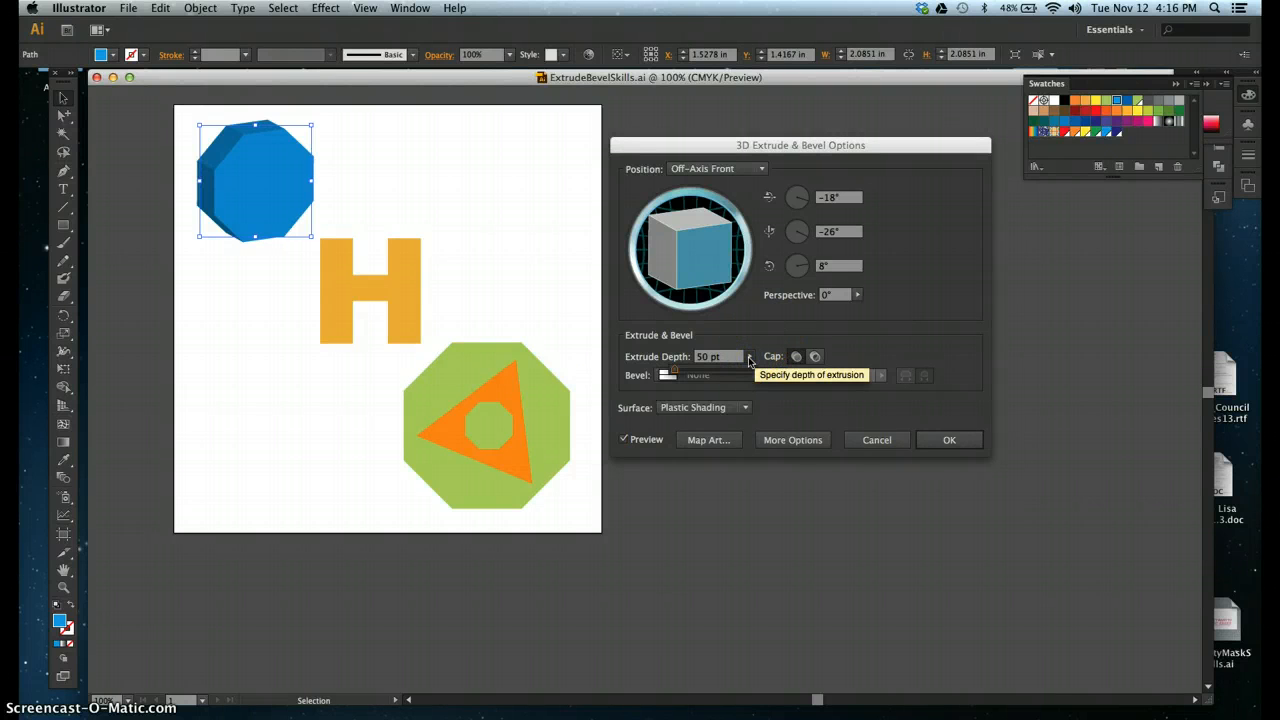
left_click_drag(674, 370, 686, 371)
double_click(709, 361)
type("75")
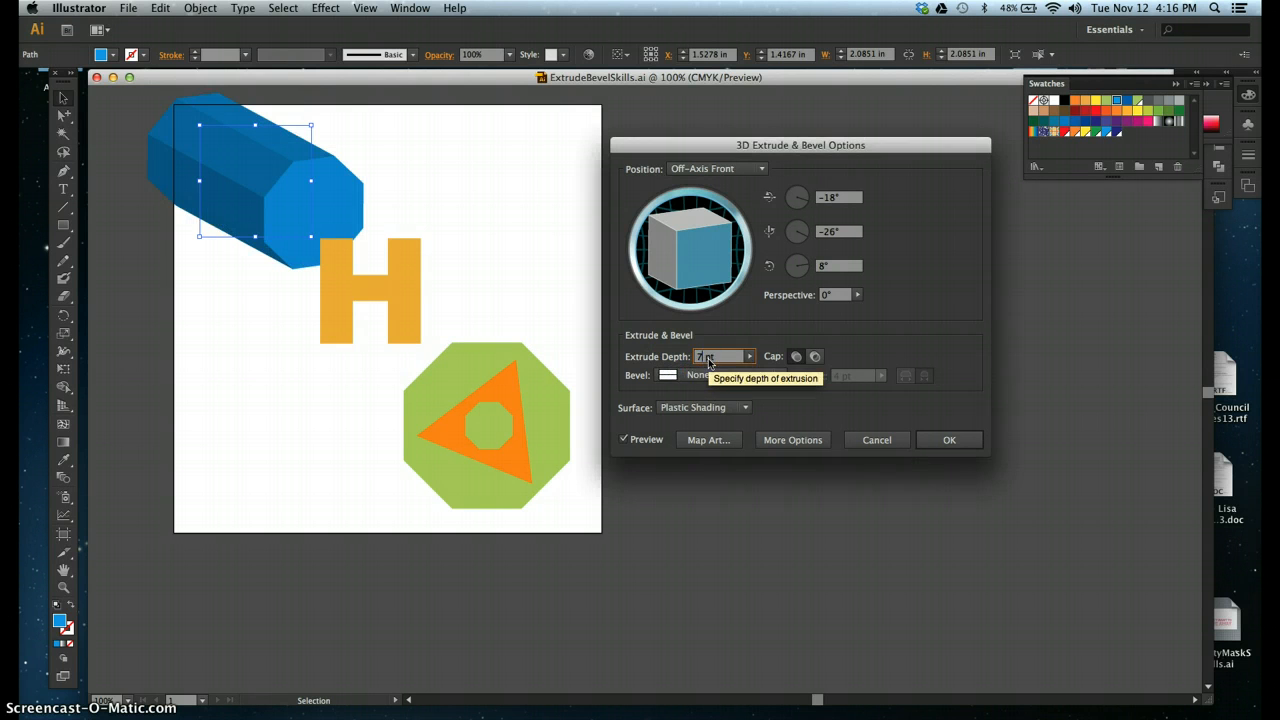
key("Return")
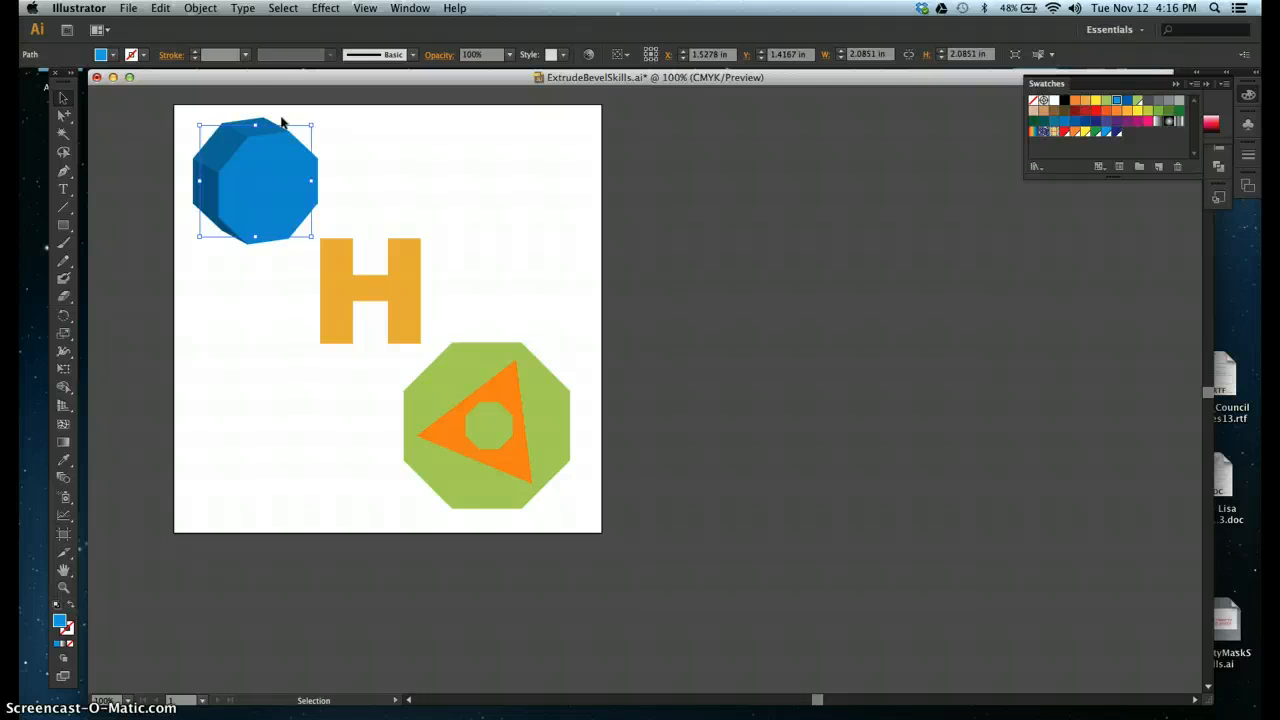
- Apply a new Extrude & Bevel effect to the blue octagon with 75 pt depth and the cap off for a hollow appearance
left_click(322, 9)
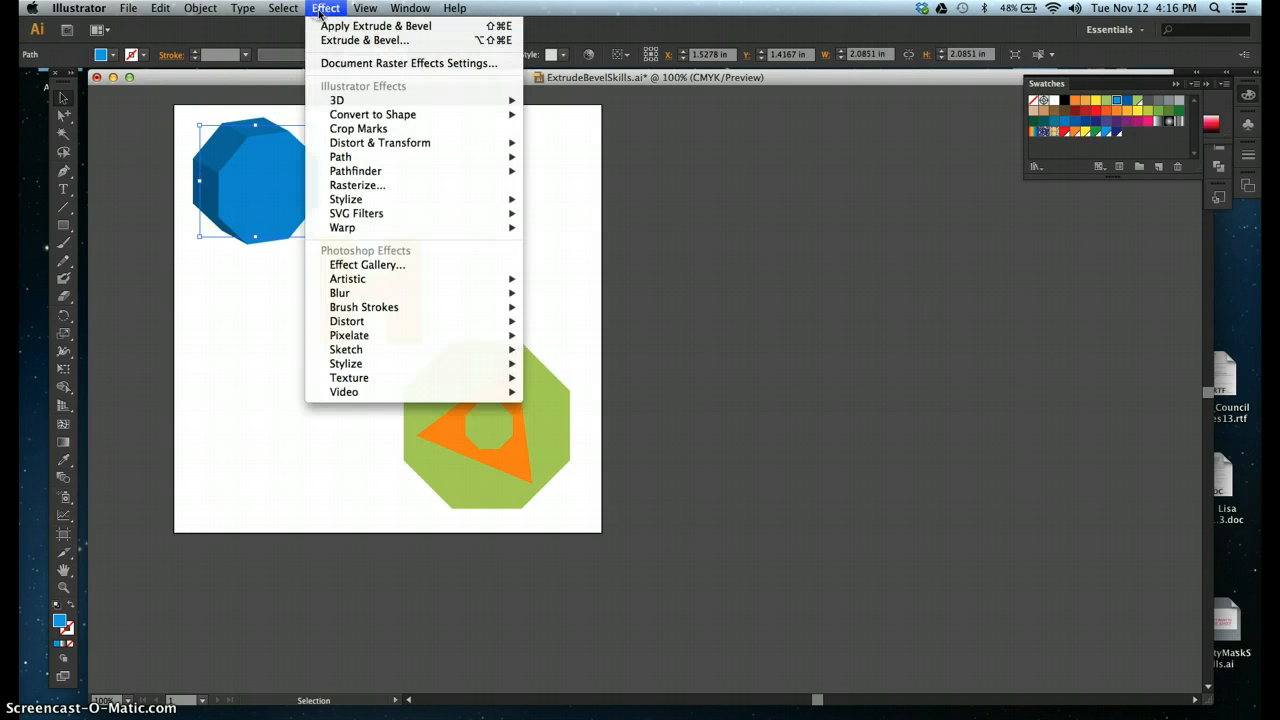
mouse_move(440, 100)
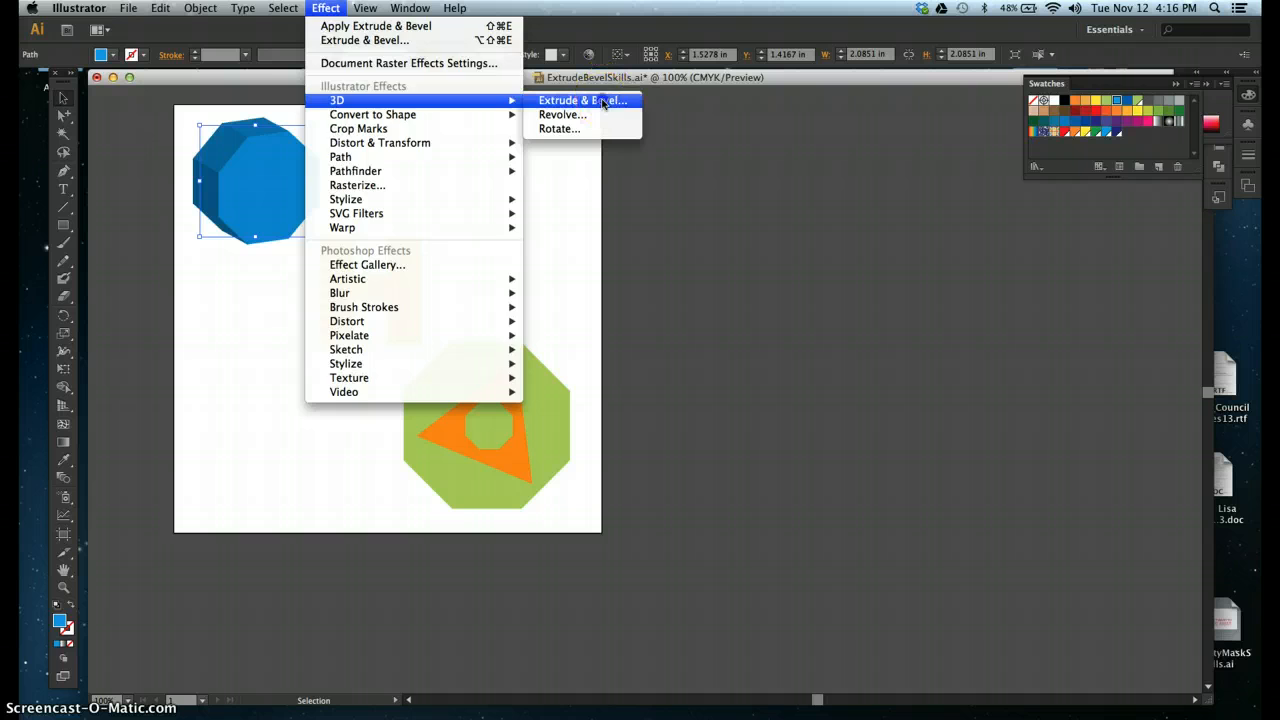
left_click(604, 101)
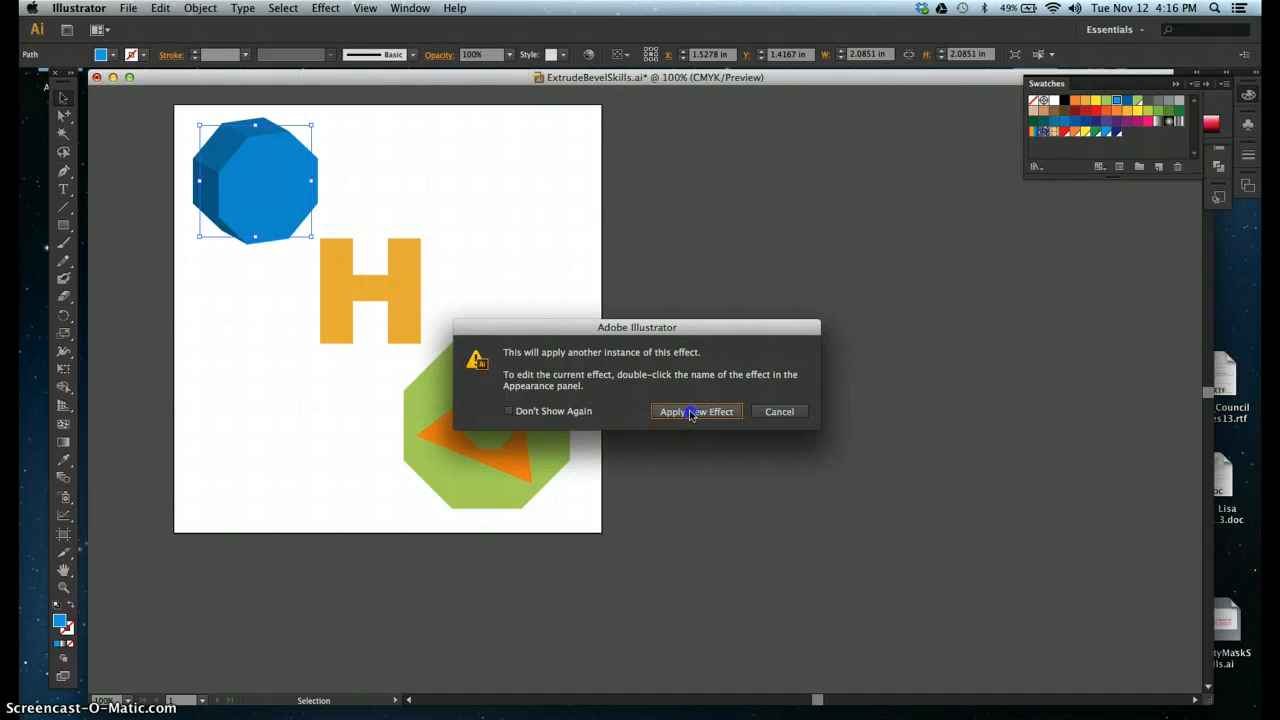
left_click(690, 414)
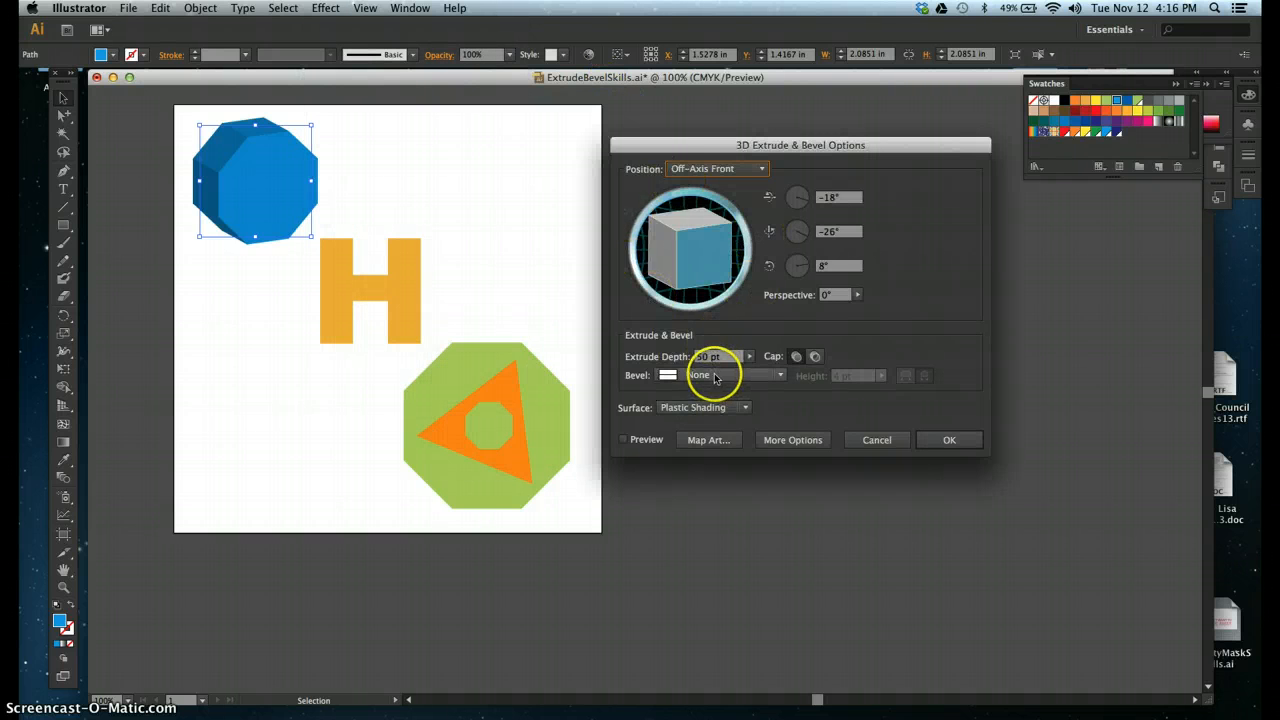
left_click_drag(711, 358, 692, 360)
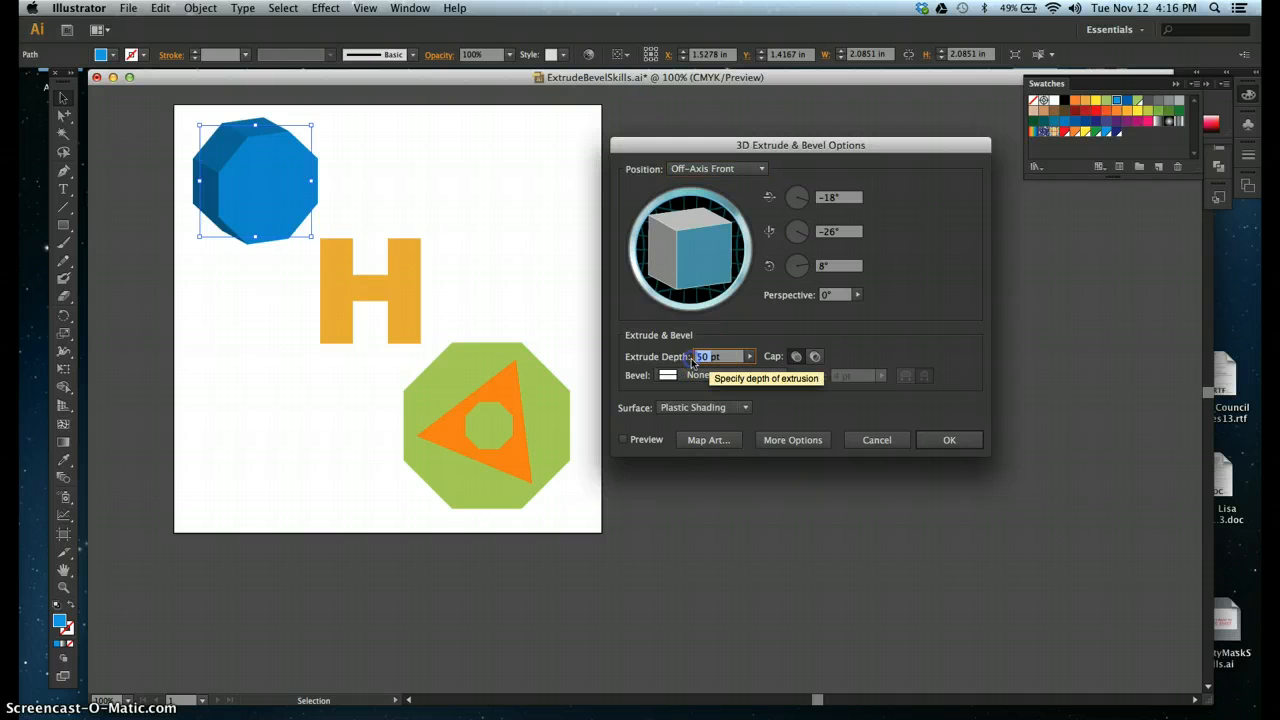
type("75")
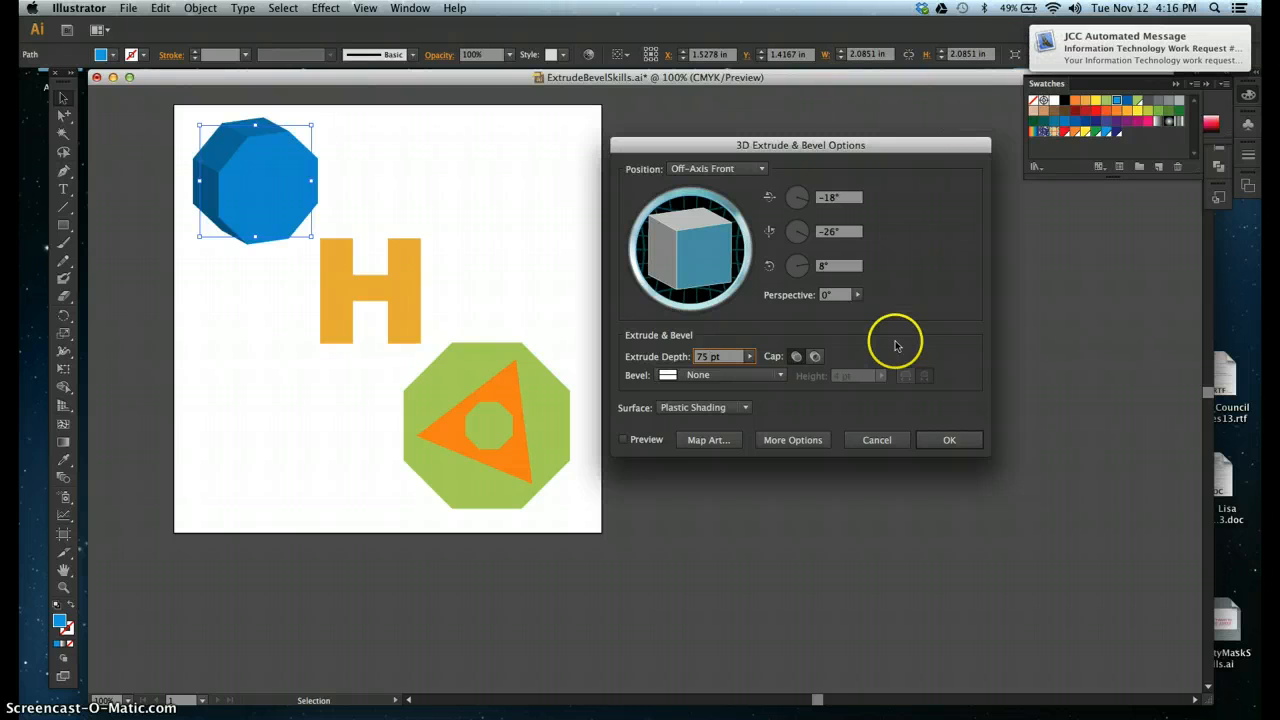
left_click(815, 357)
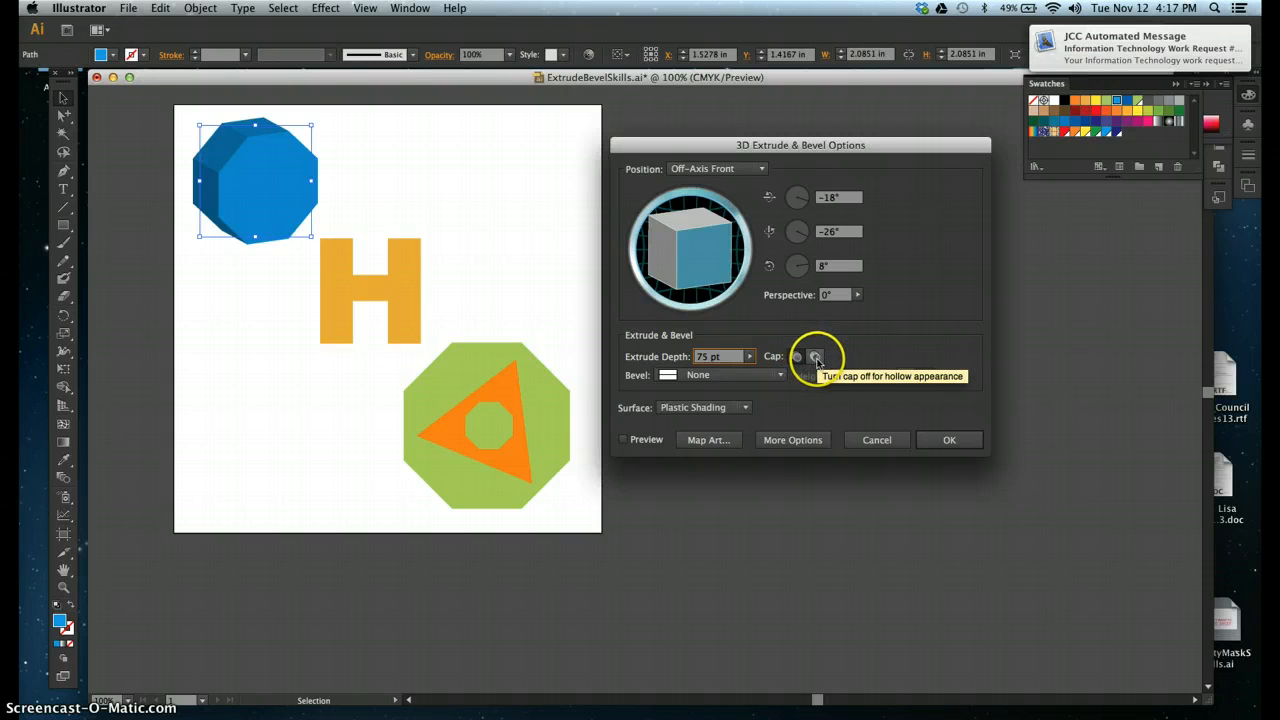
left_click(946, 438)
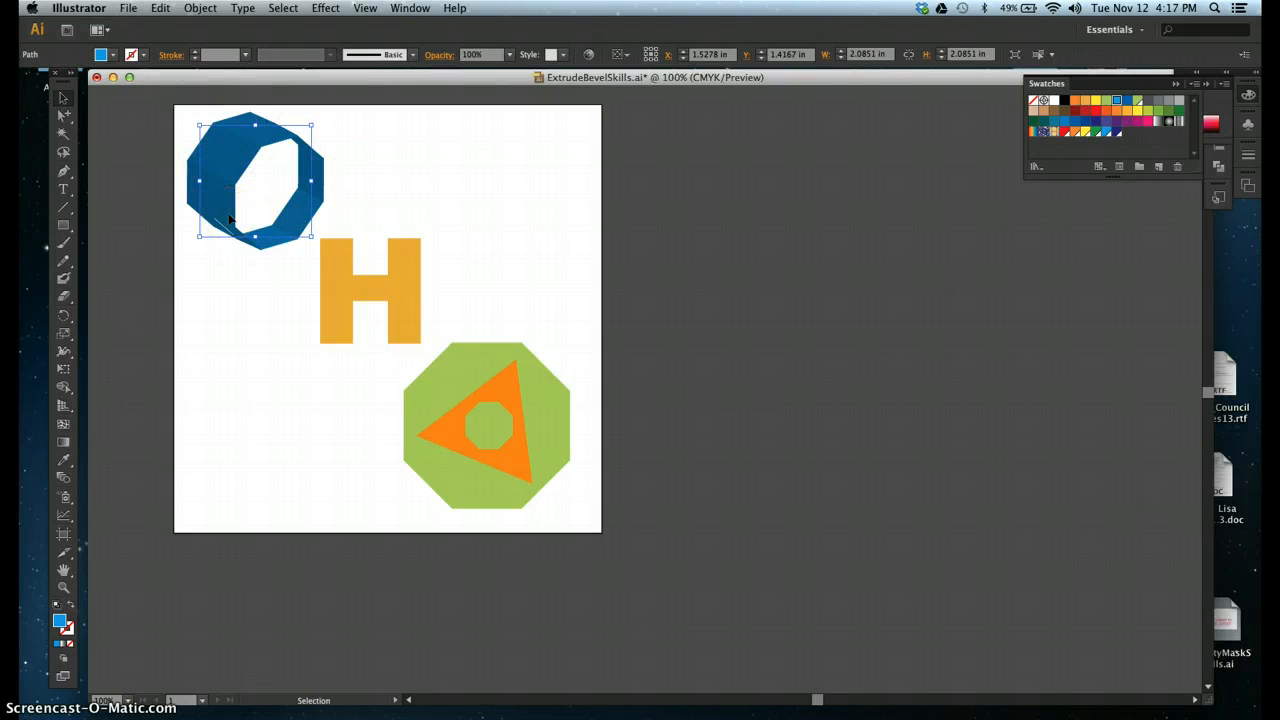
- Start a 3D Extrude & Bevel effect on the orange H with preview on and set the extrude depth to 60 pt
left_click(333, 288)
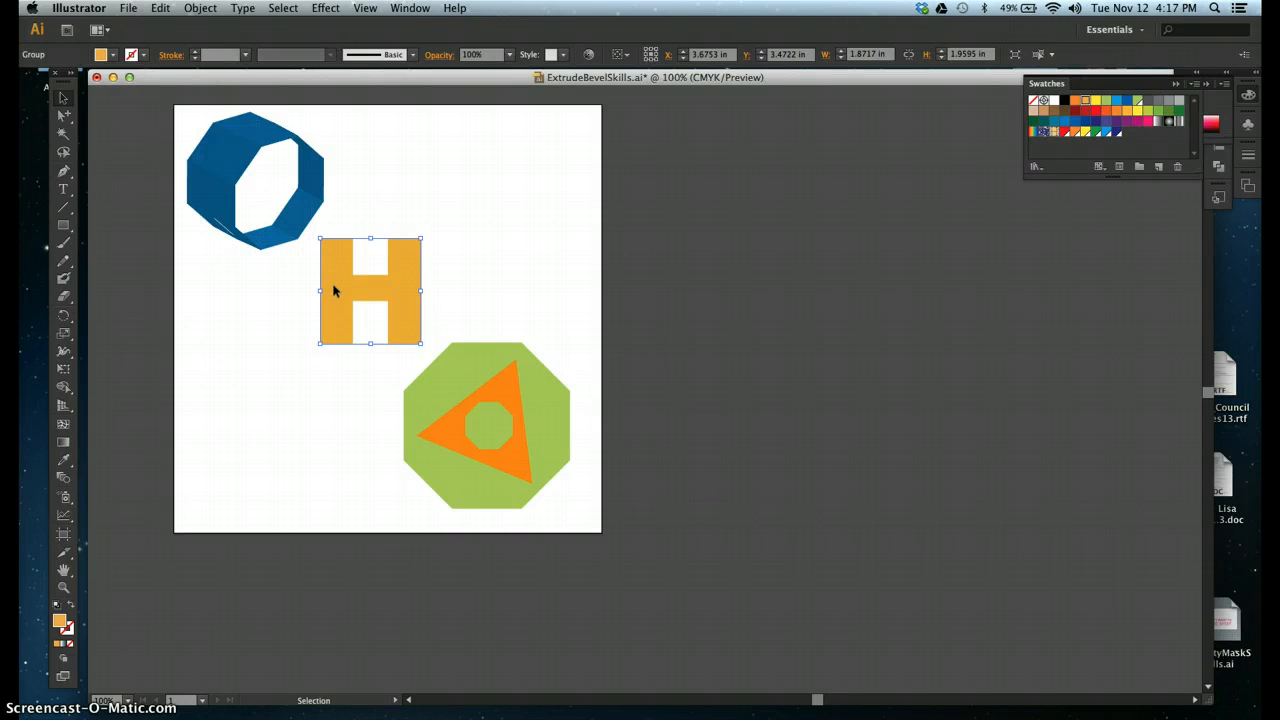
left_click(313, 10)
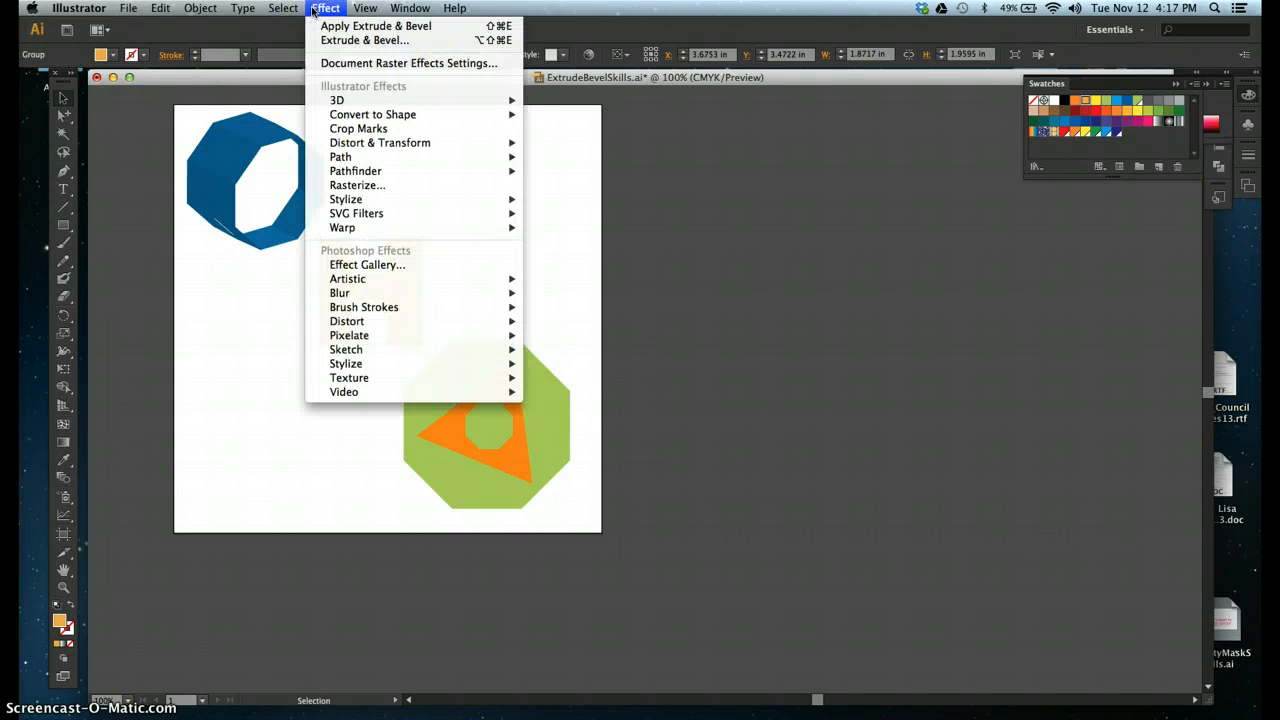
left_click(345, 100)
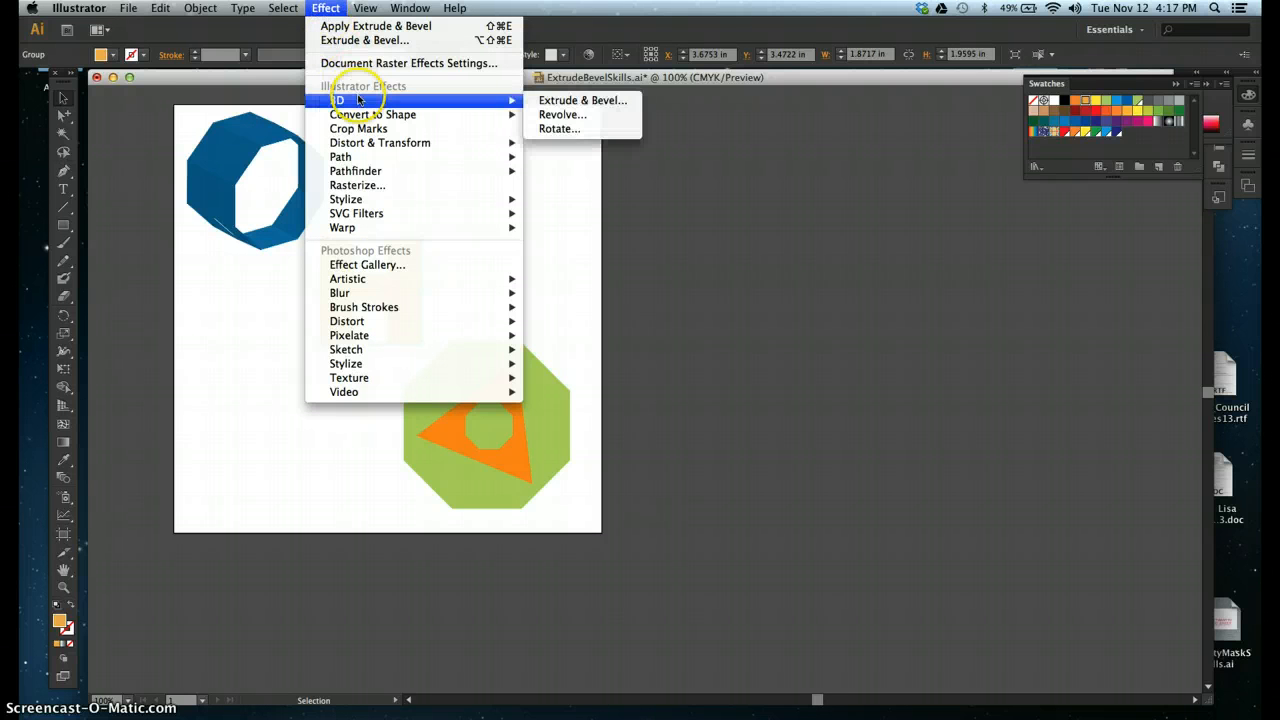
left_click(581, 103)
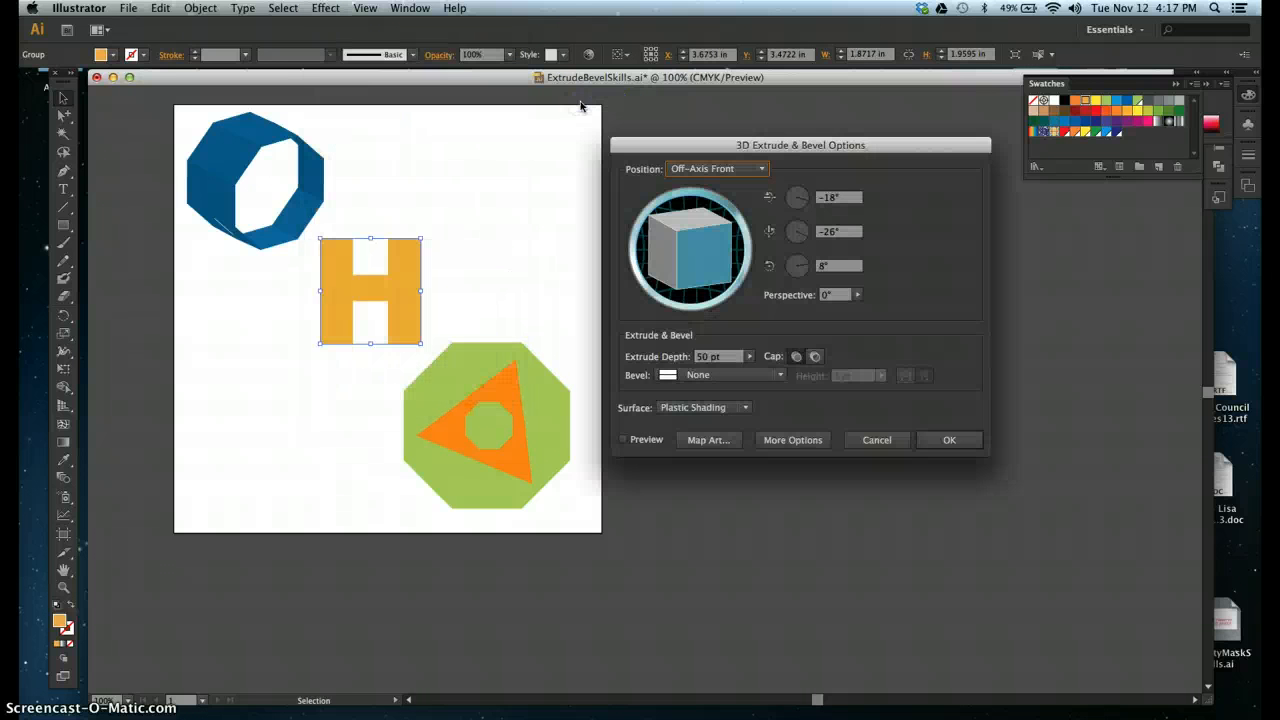
left_click(645, 345)
left_click(623, 440)
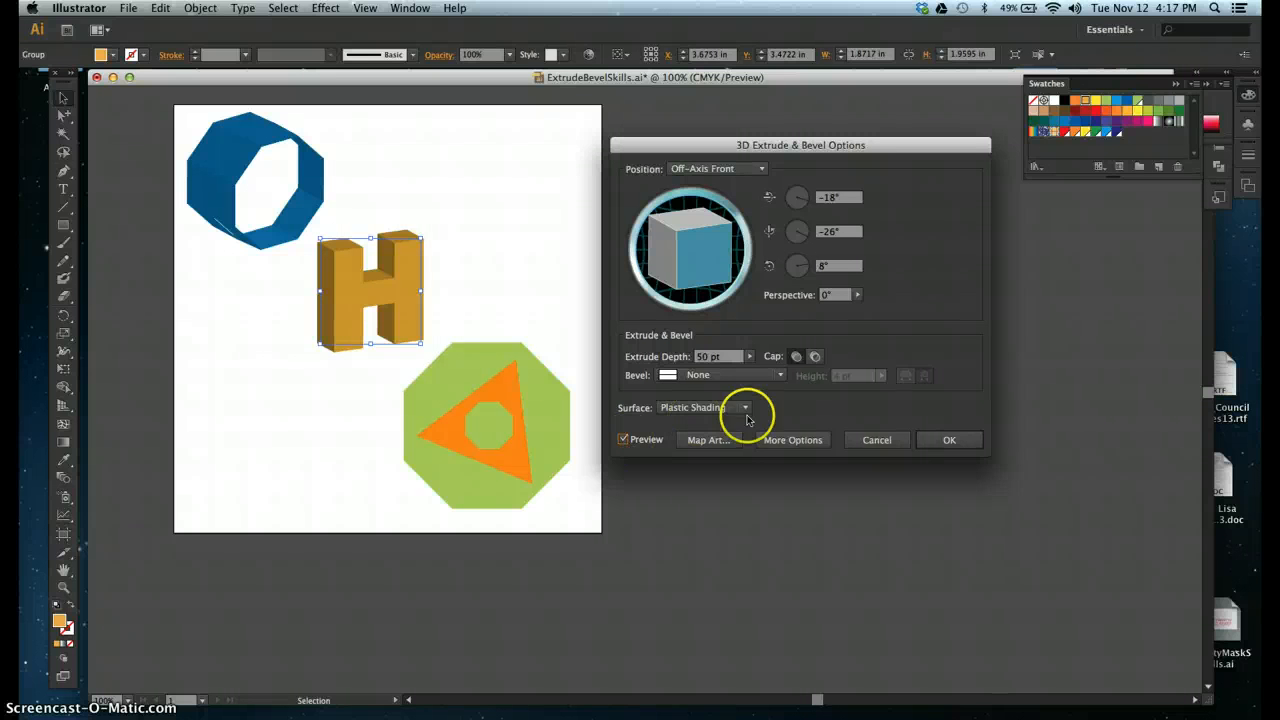
left_click(704, 361)
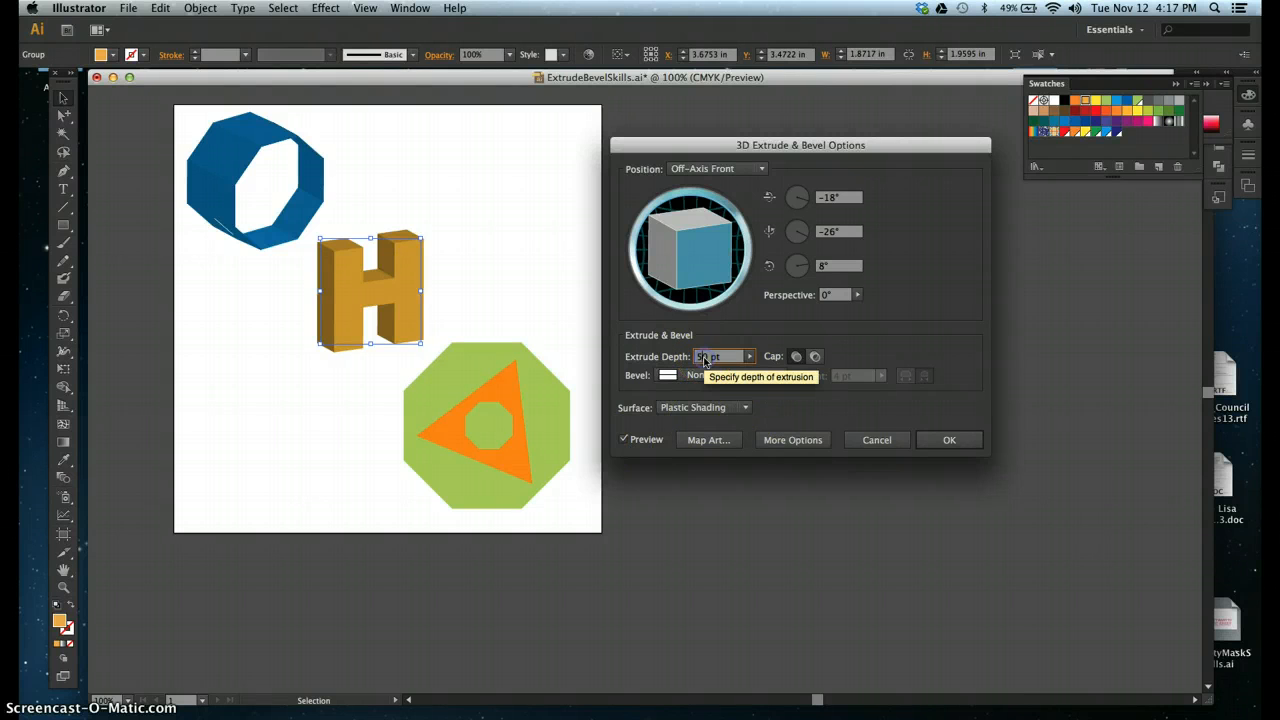
key("BackSpace")
type("6")
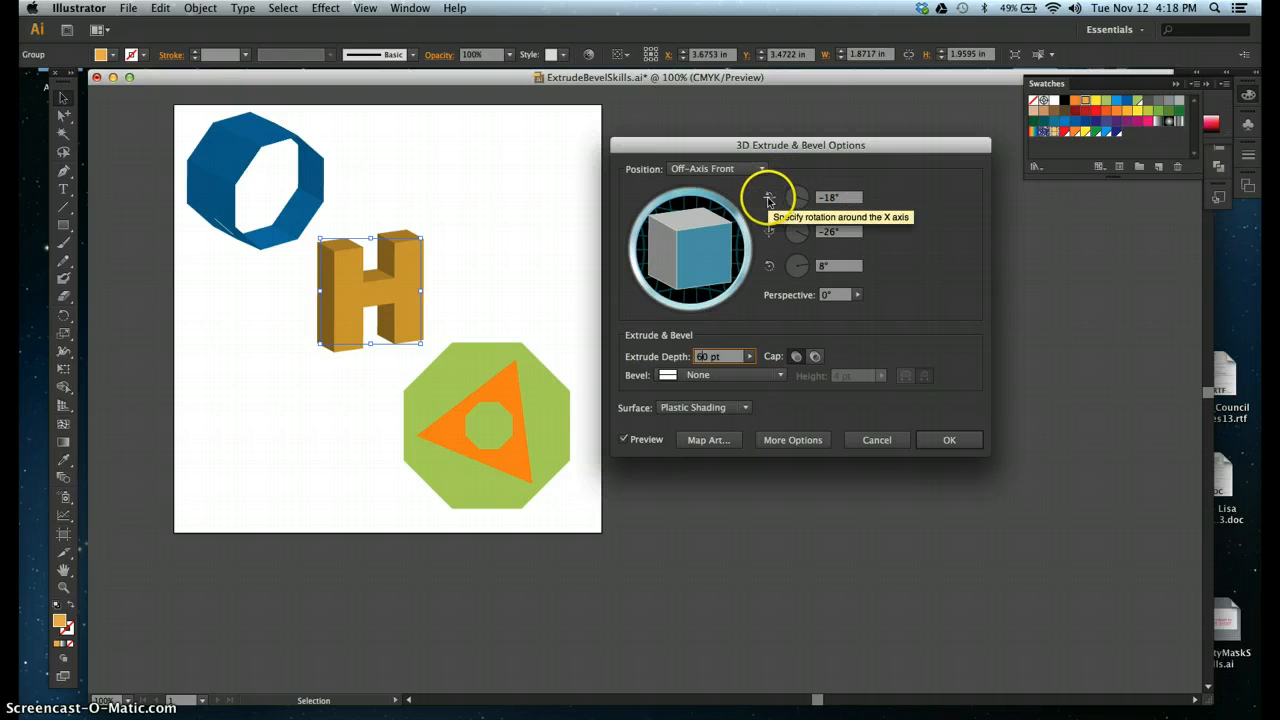
- Set the H's 3D rotation to -17° around X, -17° around Y and -31° around Z, and apply the effect
left_click(826, 199)
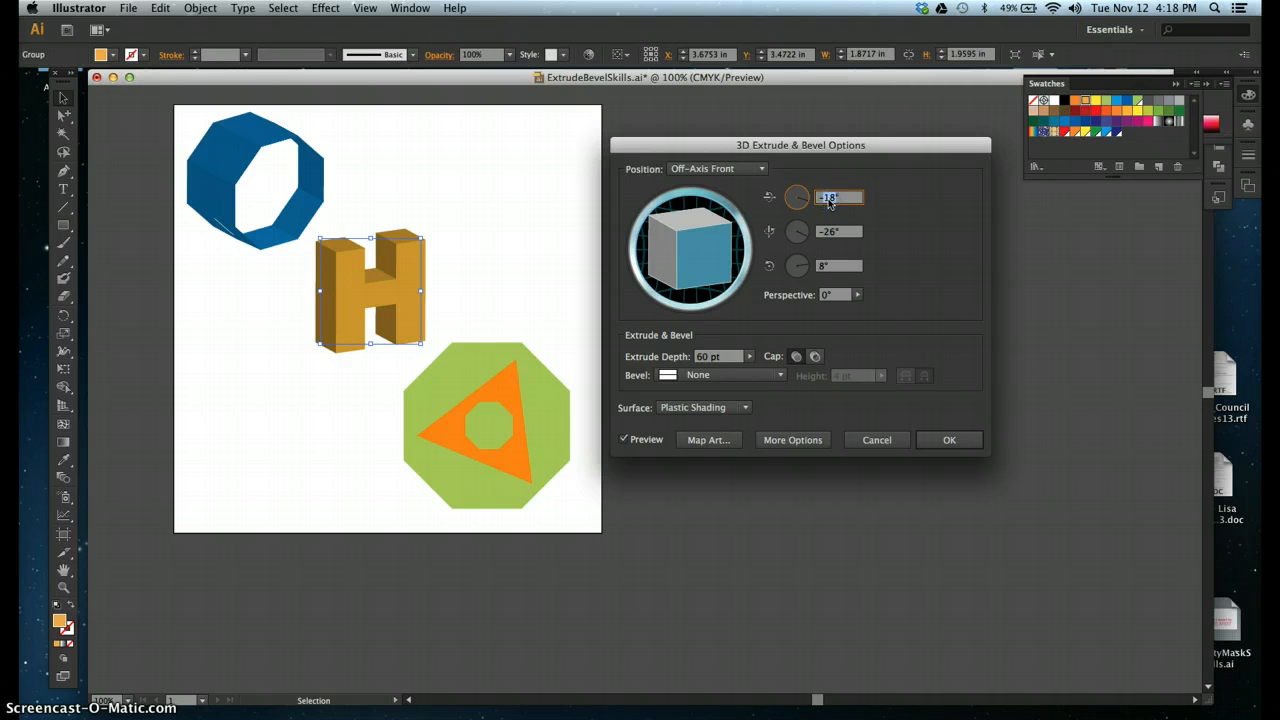
type("-17")
key("Tab")
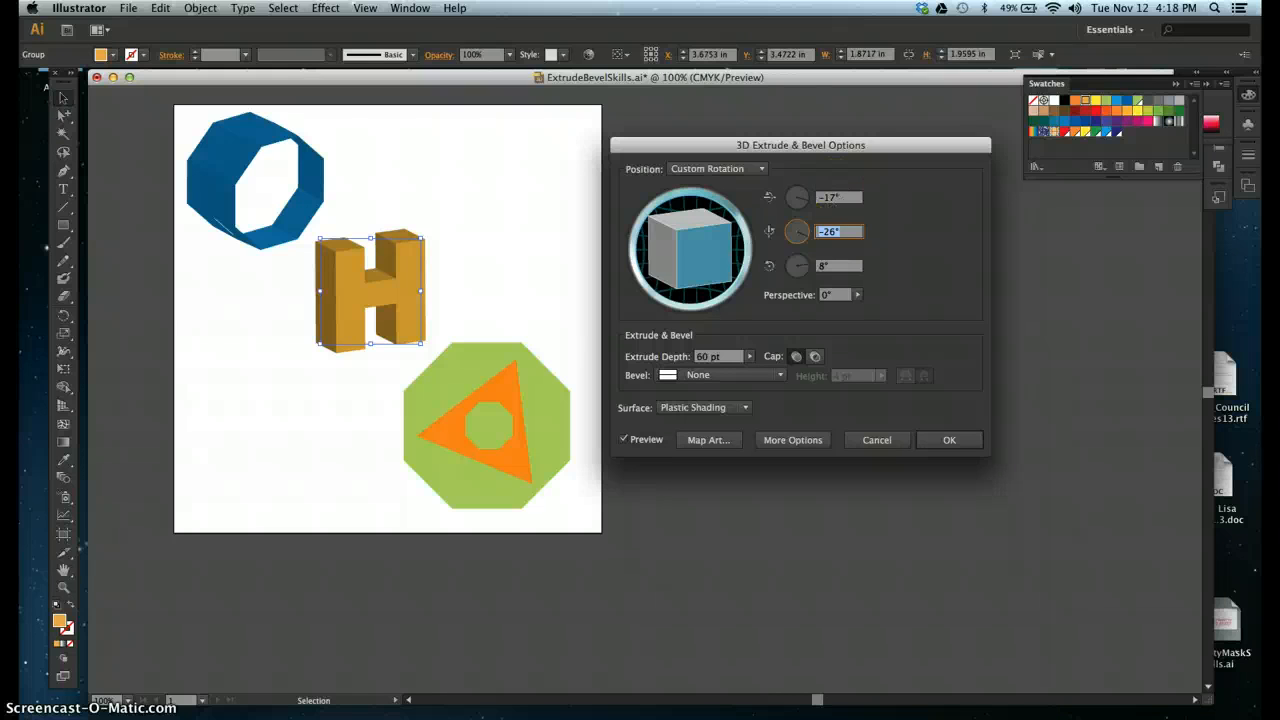
type("-17")
key("Tab")
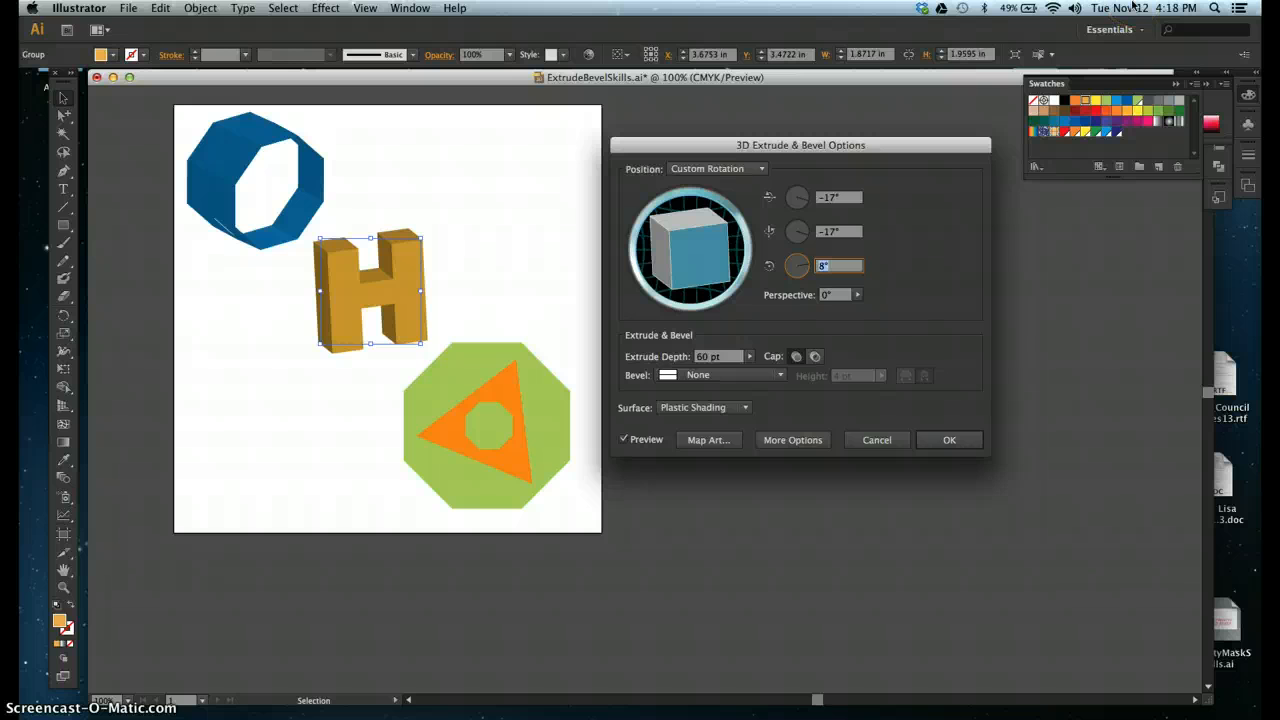
type("-3")
type("1")
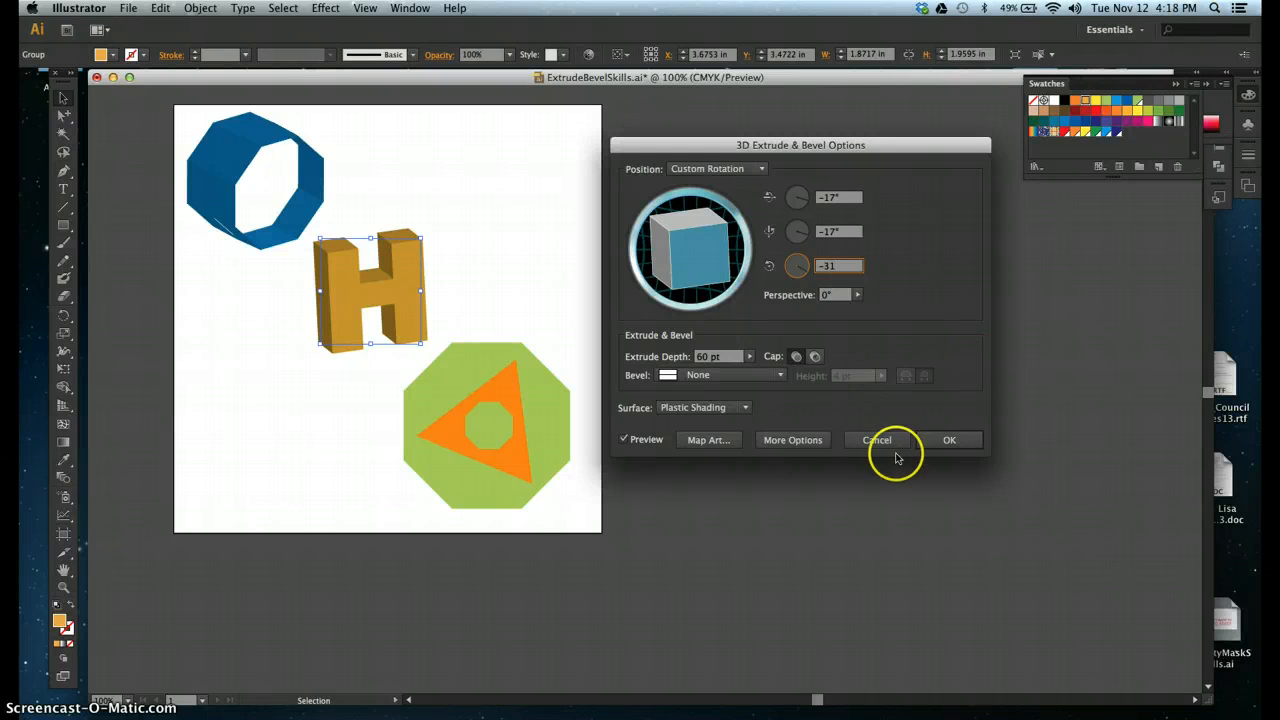
left_click(945, 441)
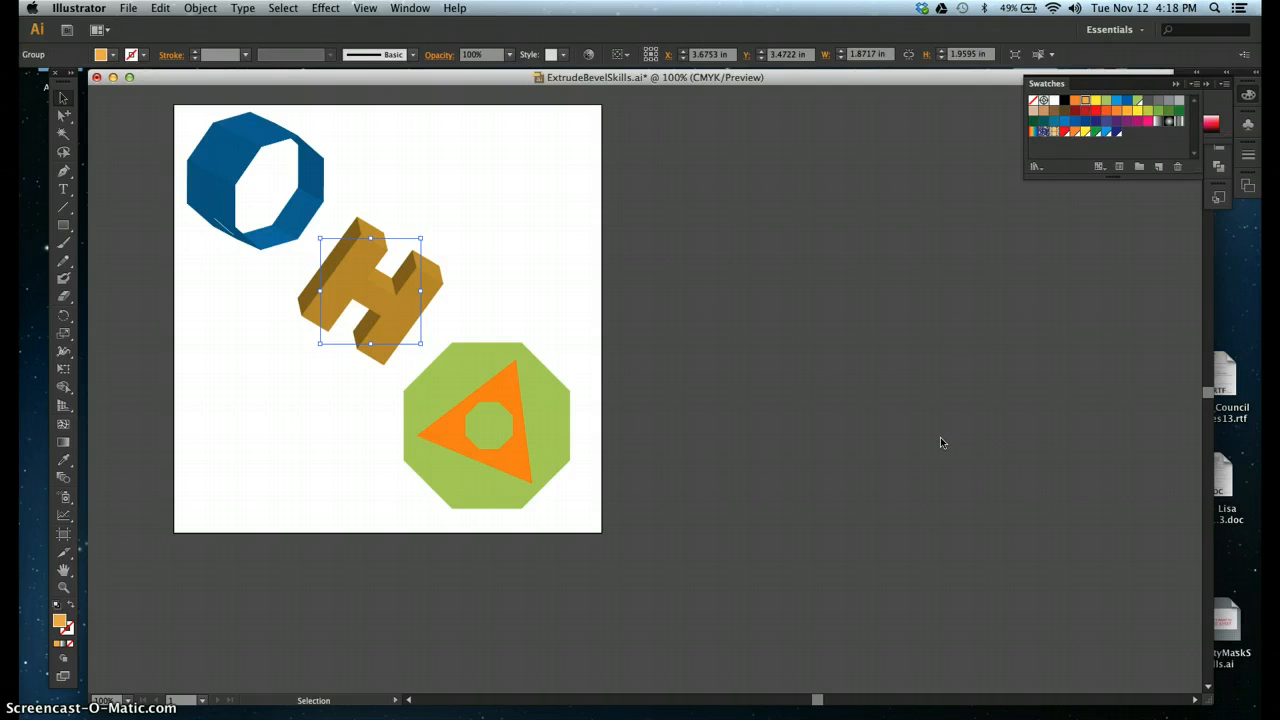
- Select the green octagon, orange triangle and small inner octagon together and make them into a compound path
left_click(568, 421)
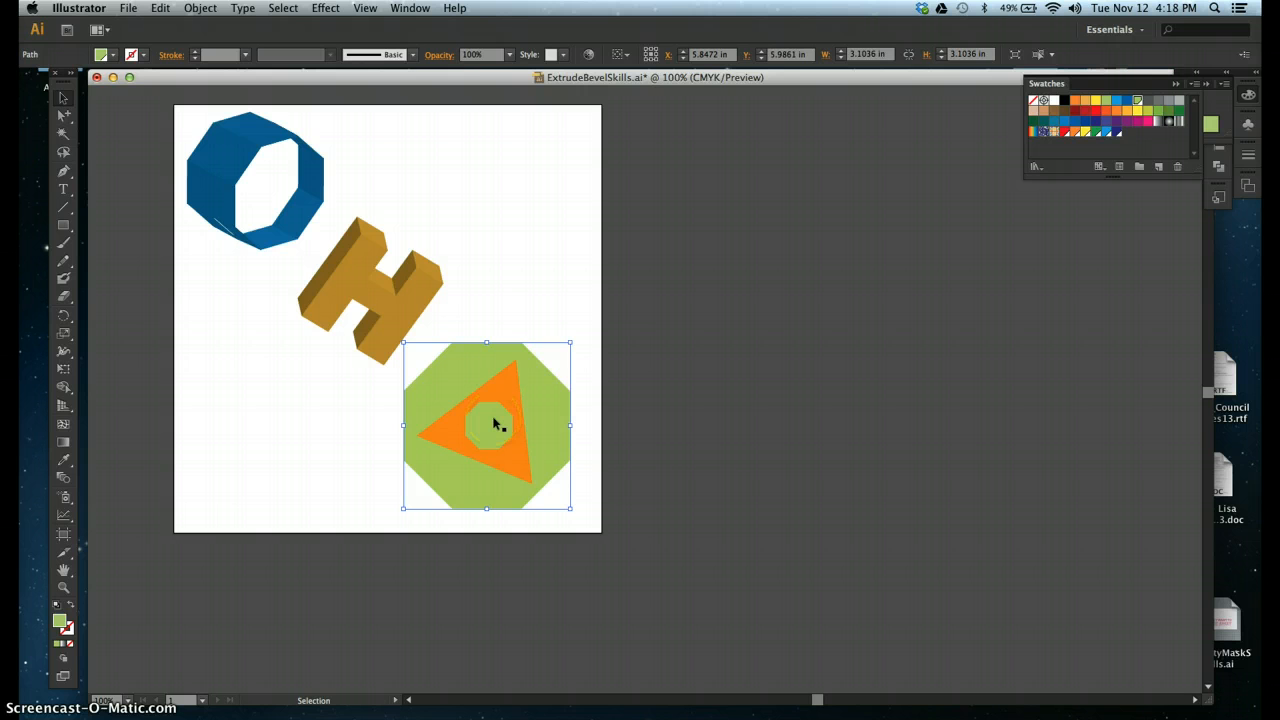
left_click(584, 440)
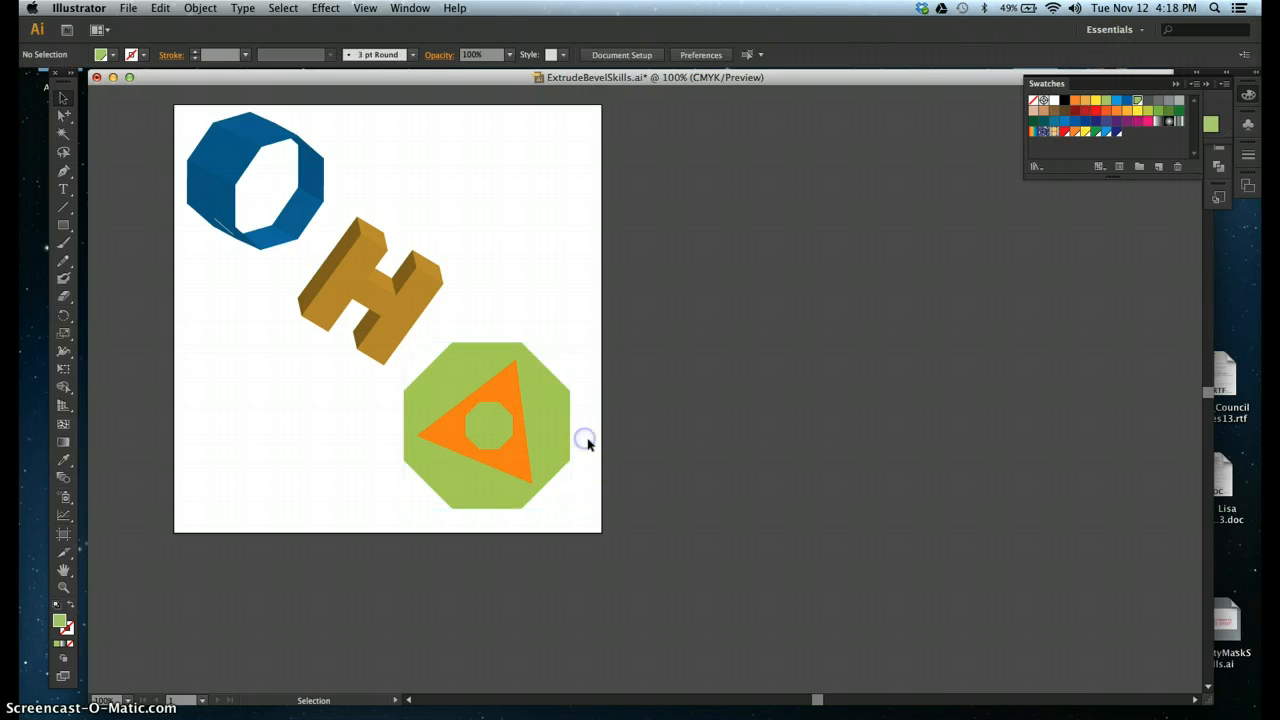
left_click_drag(584, 440, 489, 419)
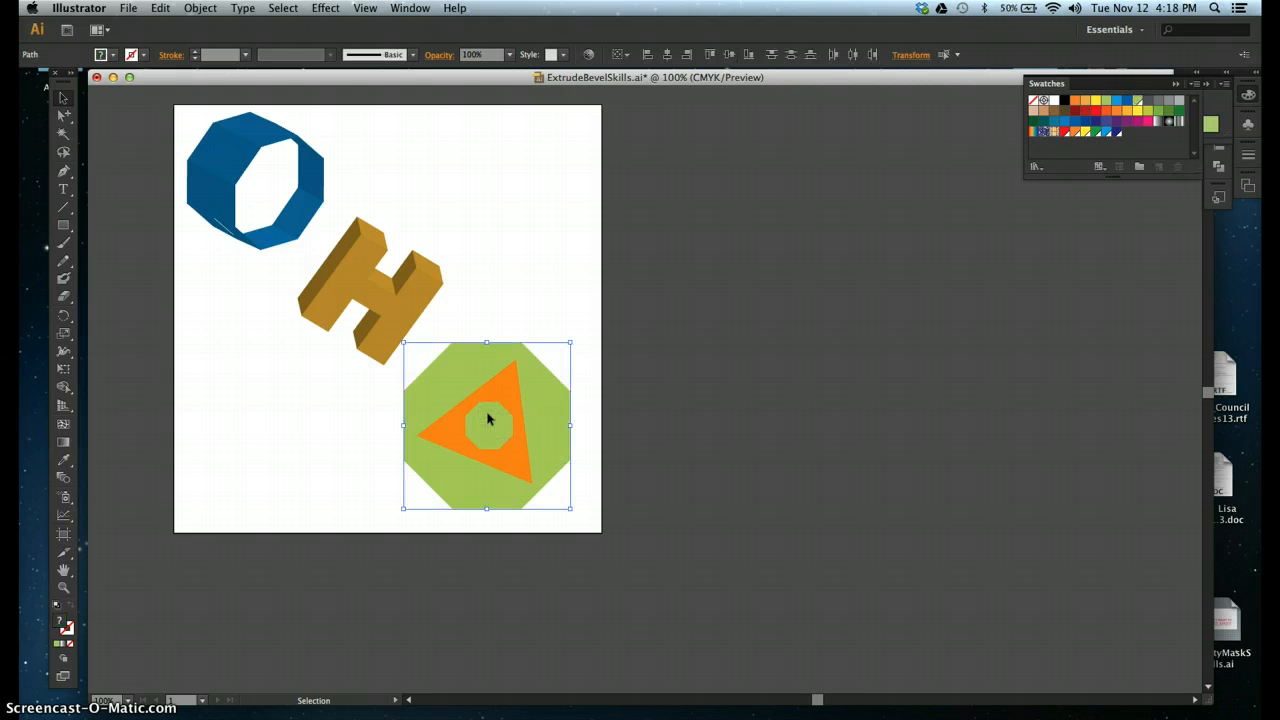
left_click(199, 8)
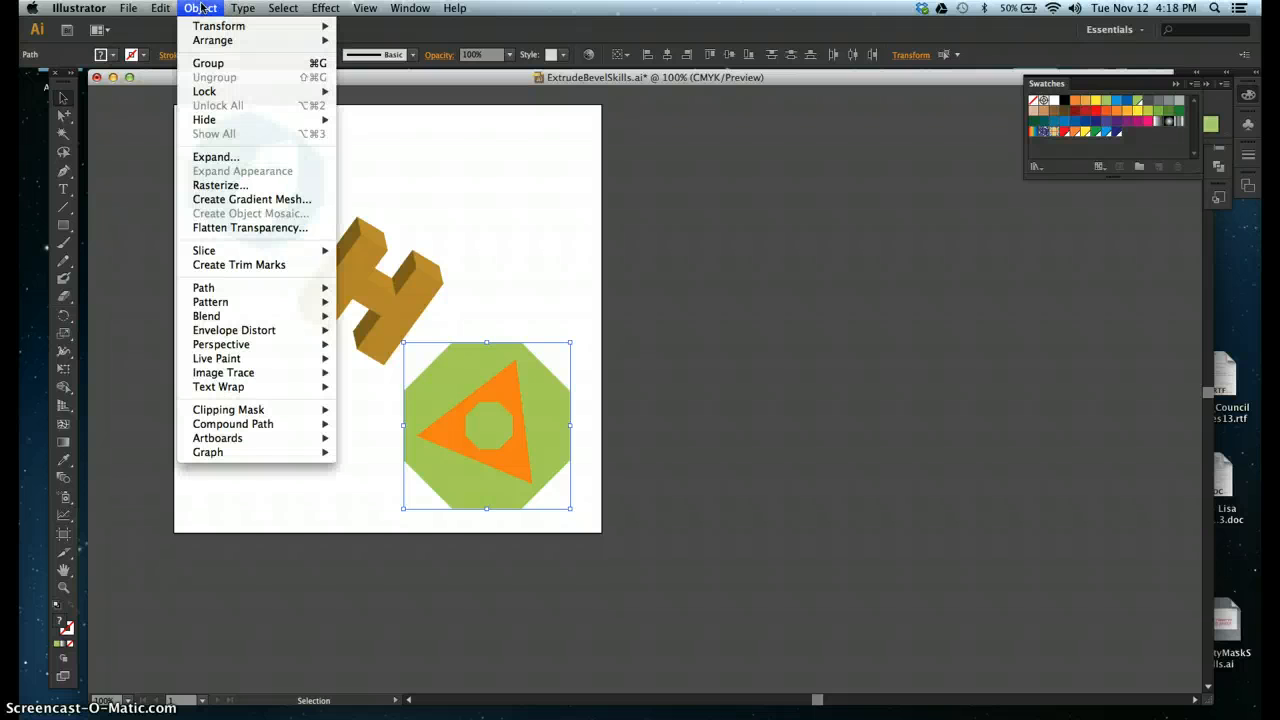
mouse_move(229, 414)
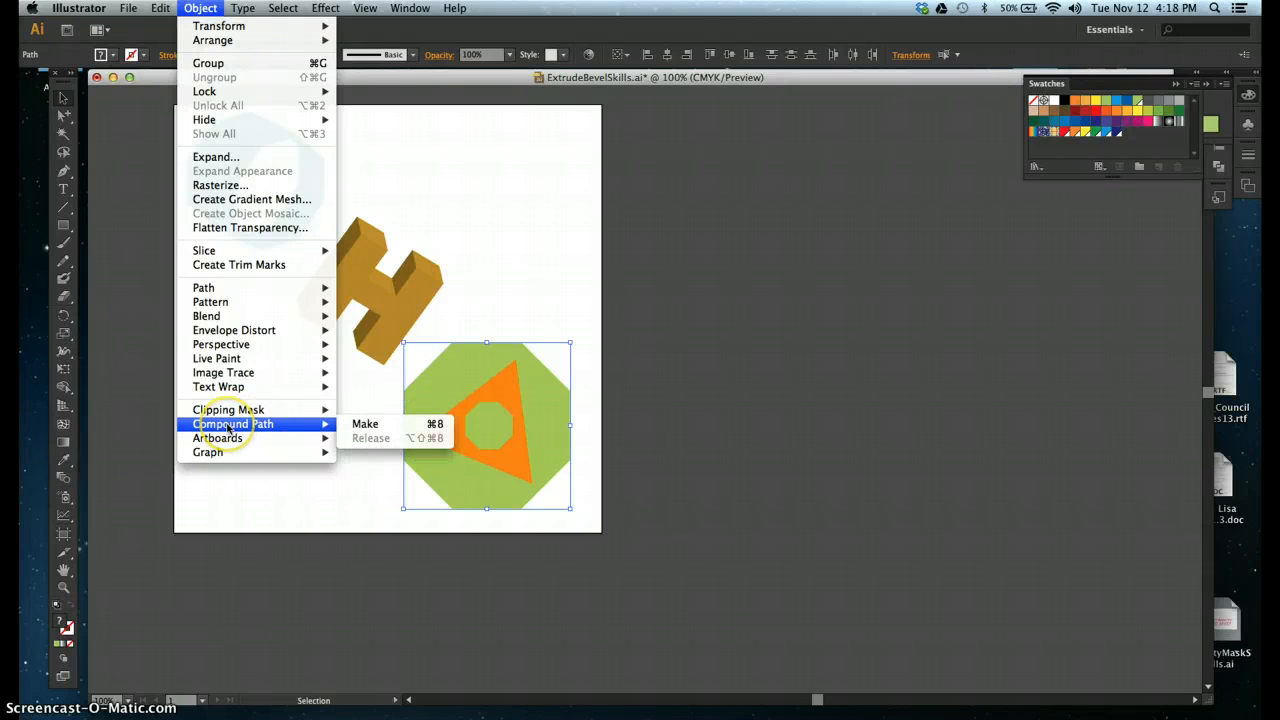
left_click(365, 428)
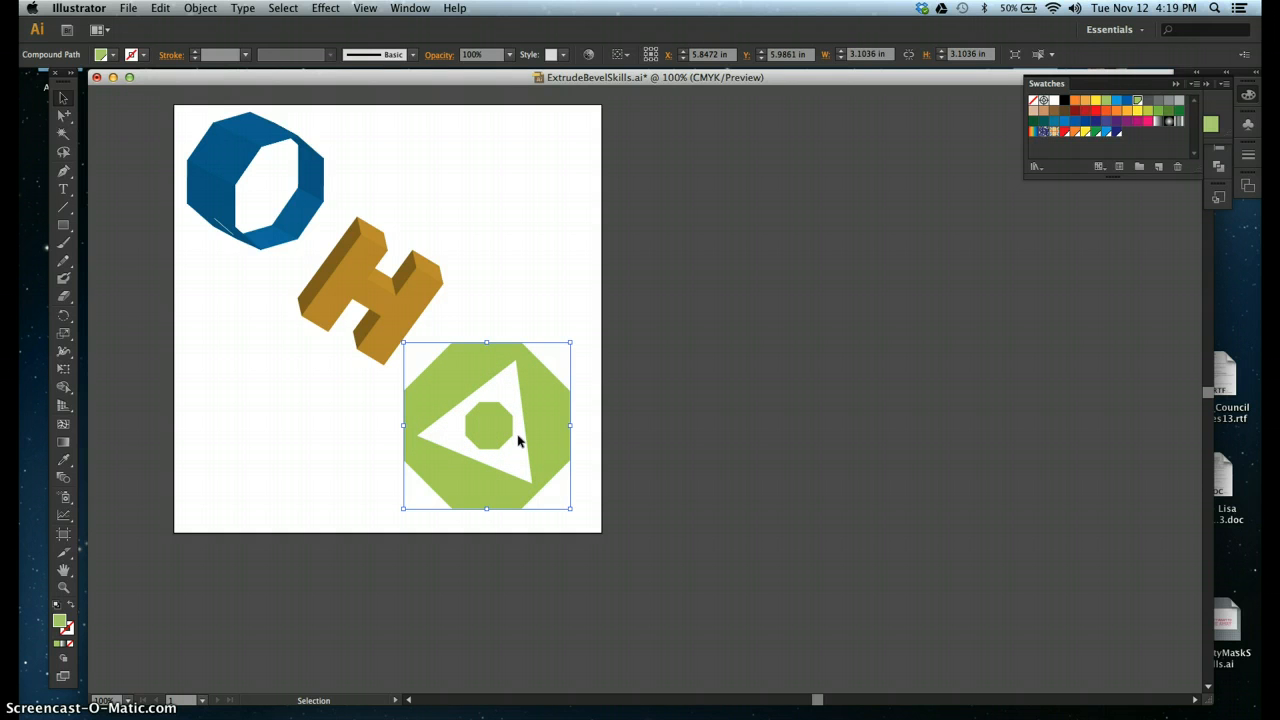
- Start a 3D Extrude & Bevel effect on the green compound path with preview on and try a freehand rotation of the cube
left_click(326, 8)
mouse_move(354, 101)
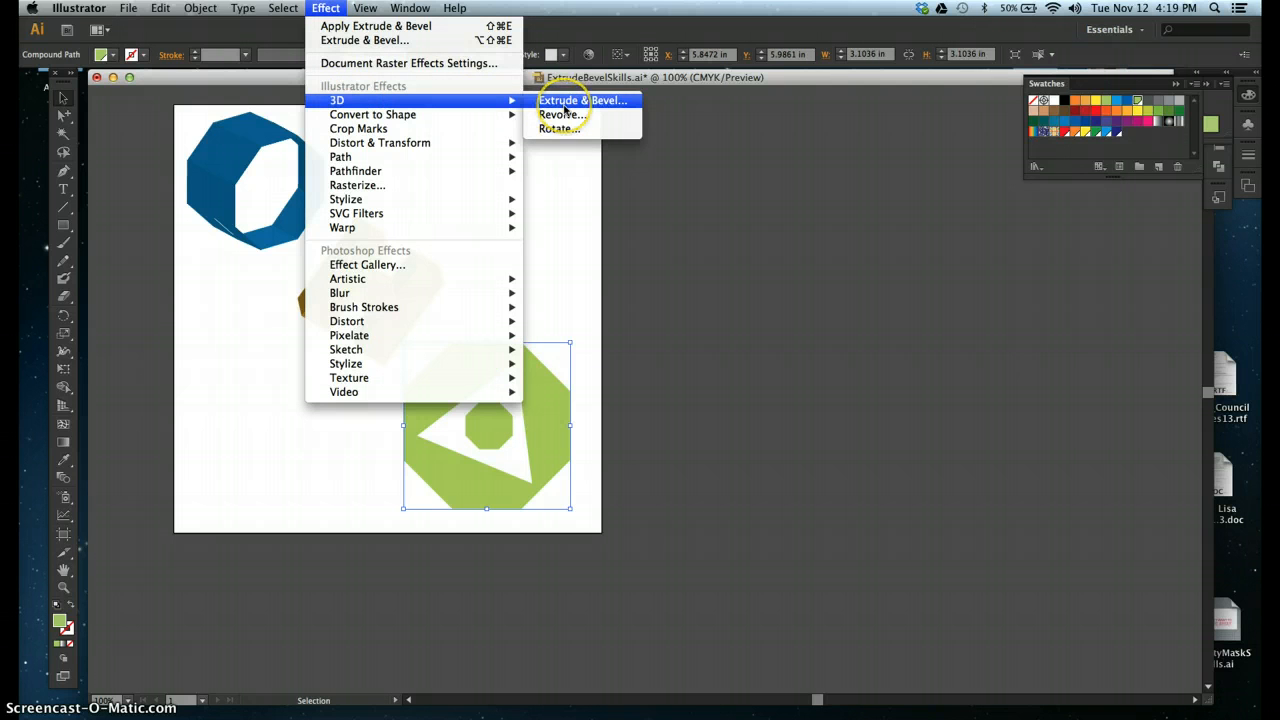
left_click(580, 101)
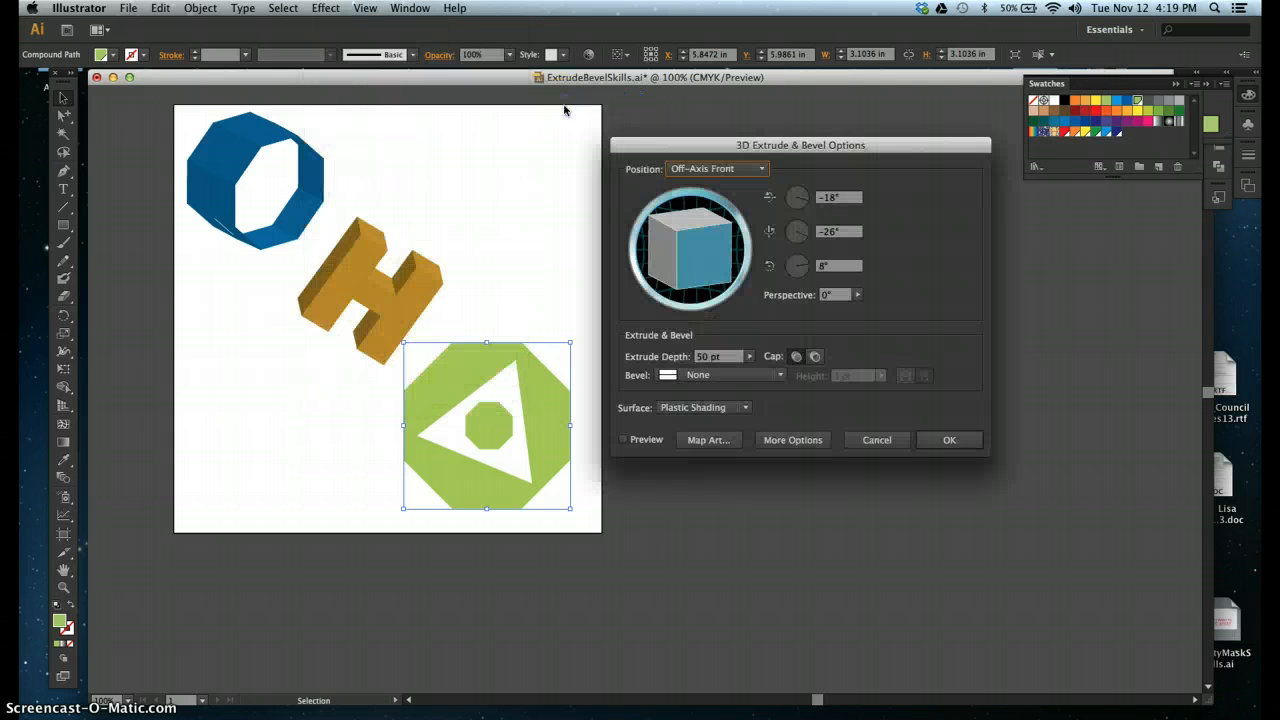
left_click(623, 439)
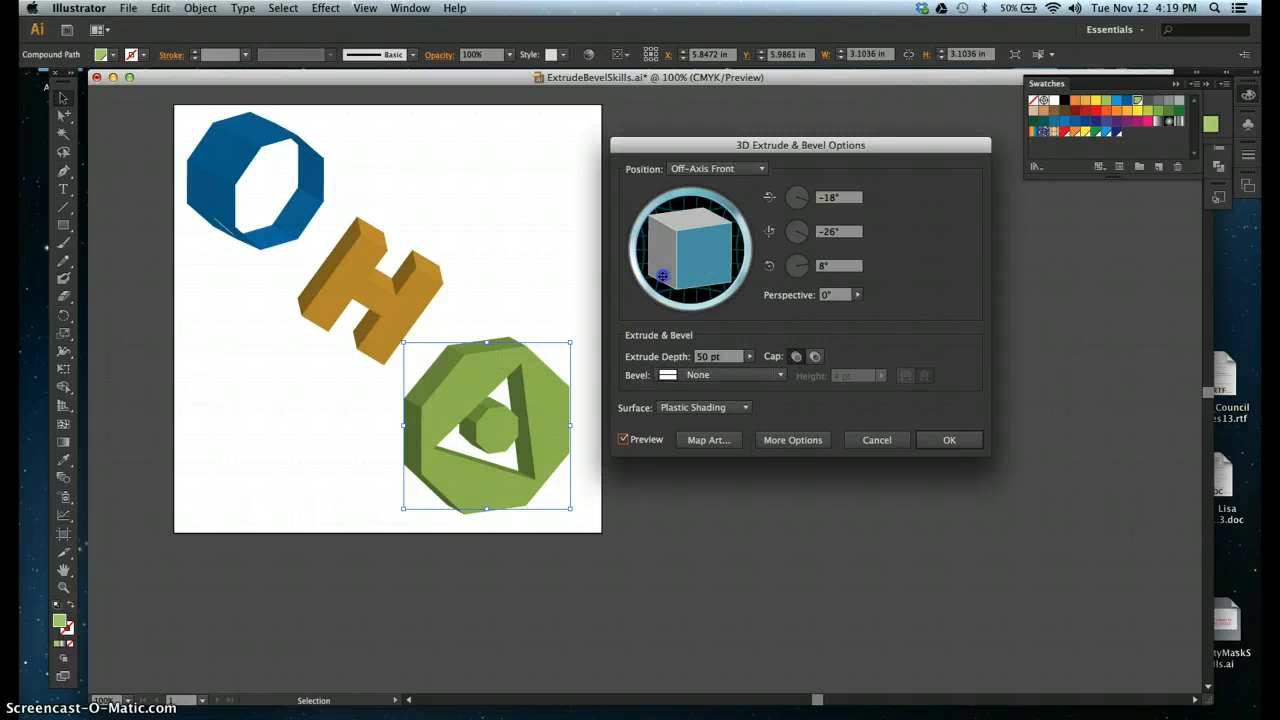
mouse_move(664, 276)
left_mouse_down()
mouse_move(695, 272)
mouse_move(672, 266)
mouse_move(662, 279)
mouse_move(675, 258)
mouse_move(714, 260)
left_mouse_up()
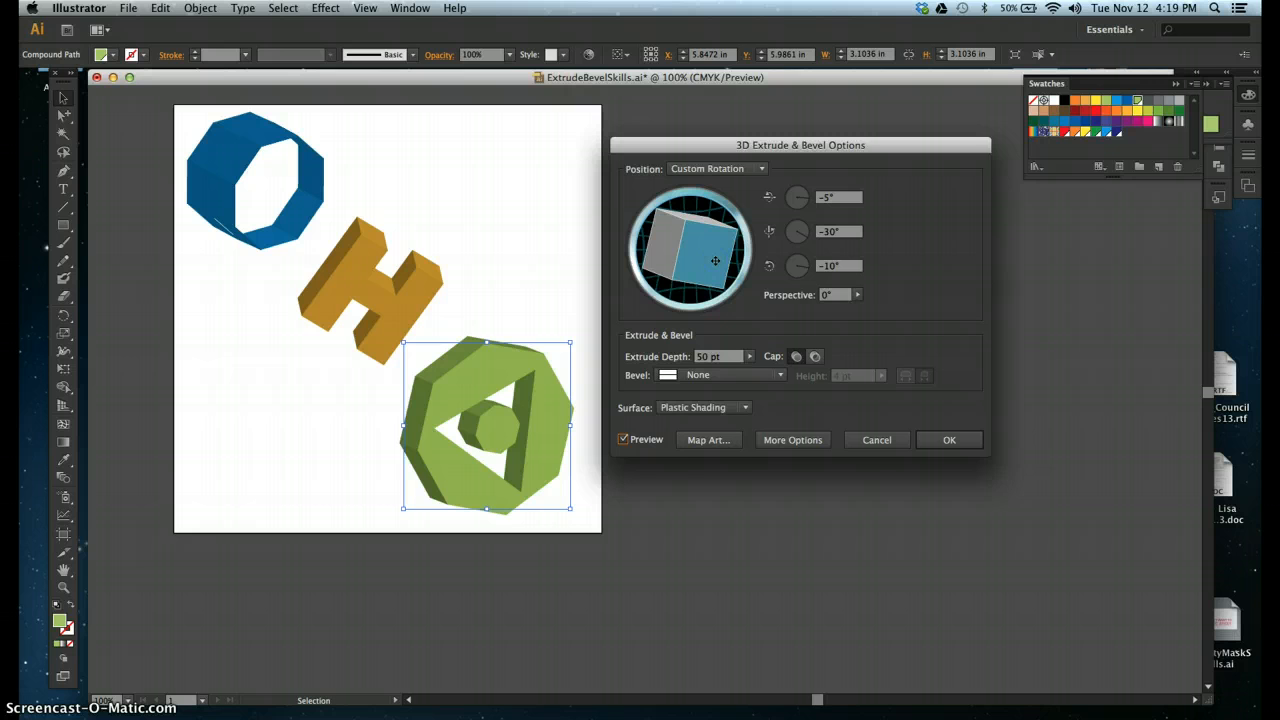
- Set the green shape's rotation to 26° around X, -9° around Y and 5° around Z, and apply the effect
left_click(821, 198)
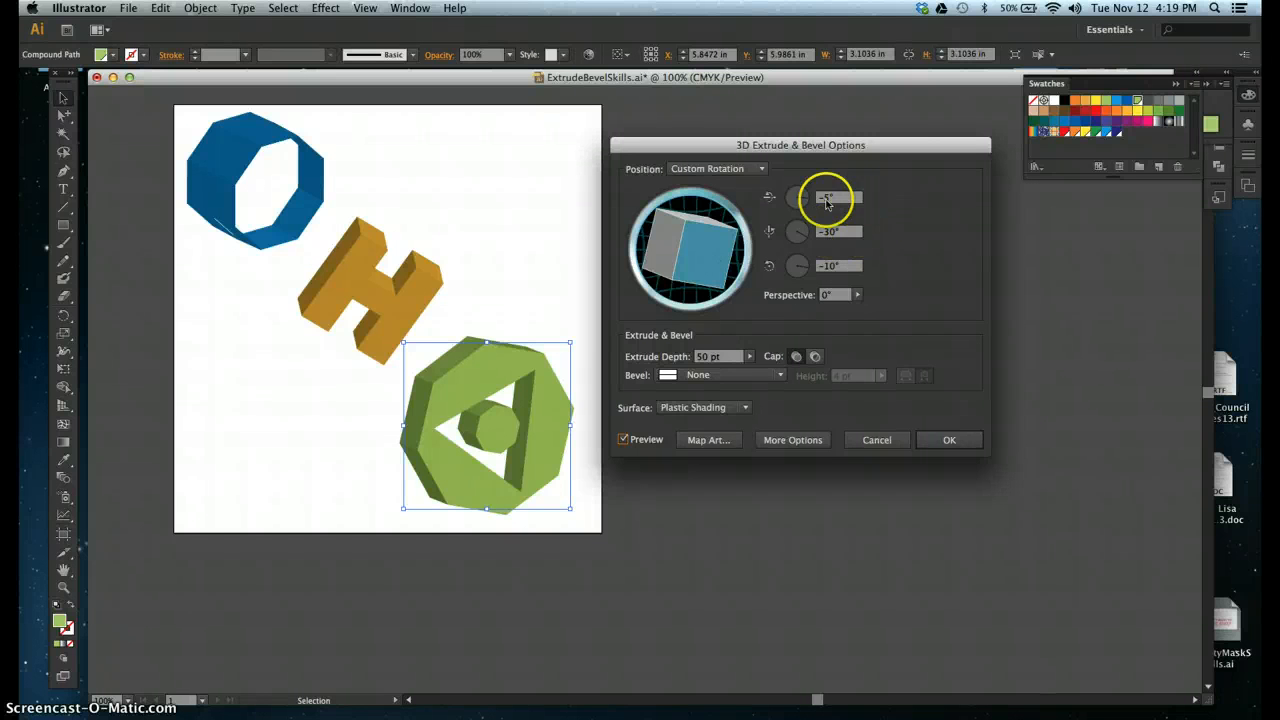
left_click(821, 200)
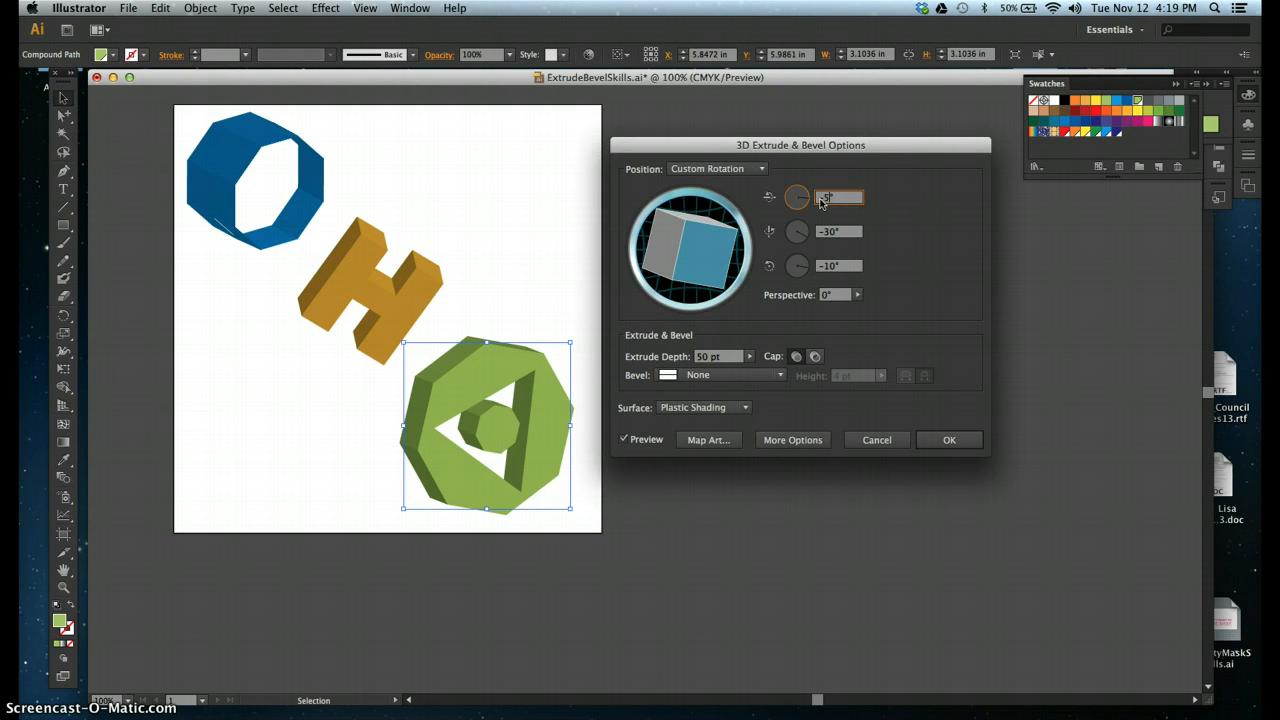
key("BackSpace")
key("BackSpace")
type("26")
left_click(832, 232)
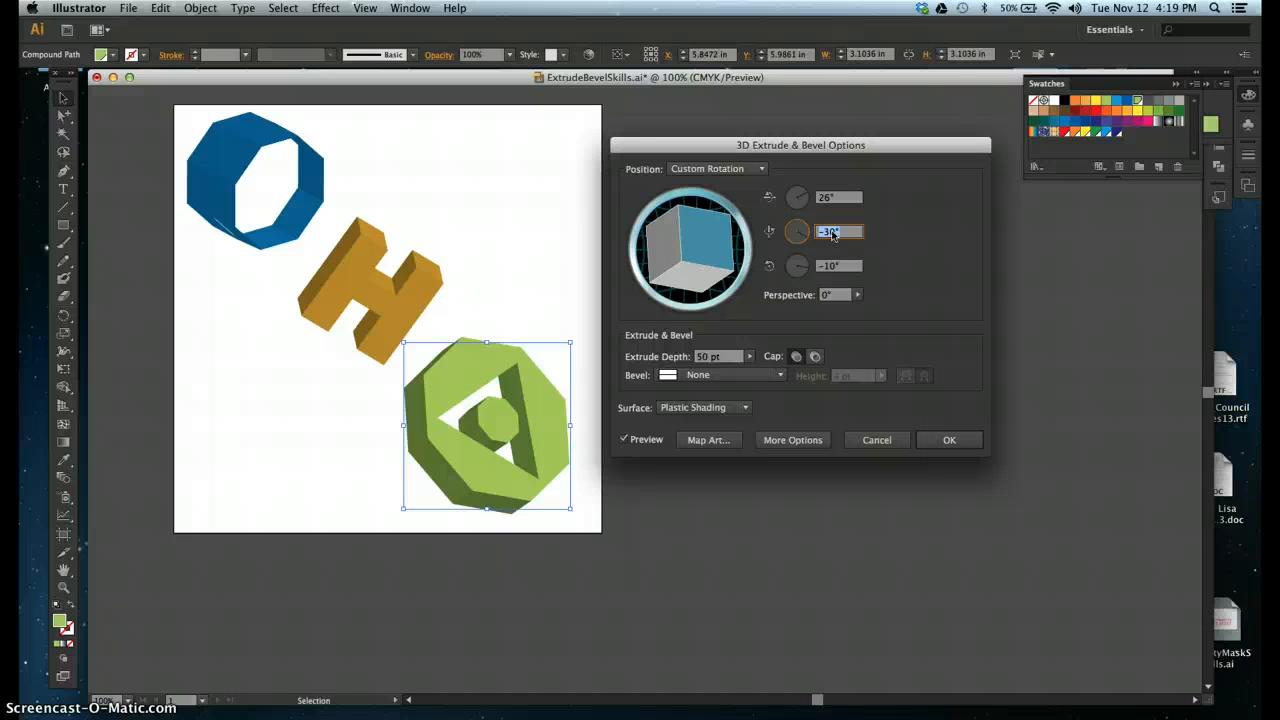
type("-9")
key("Tab")
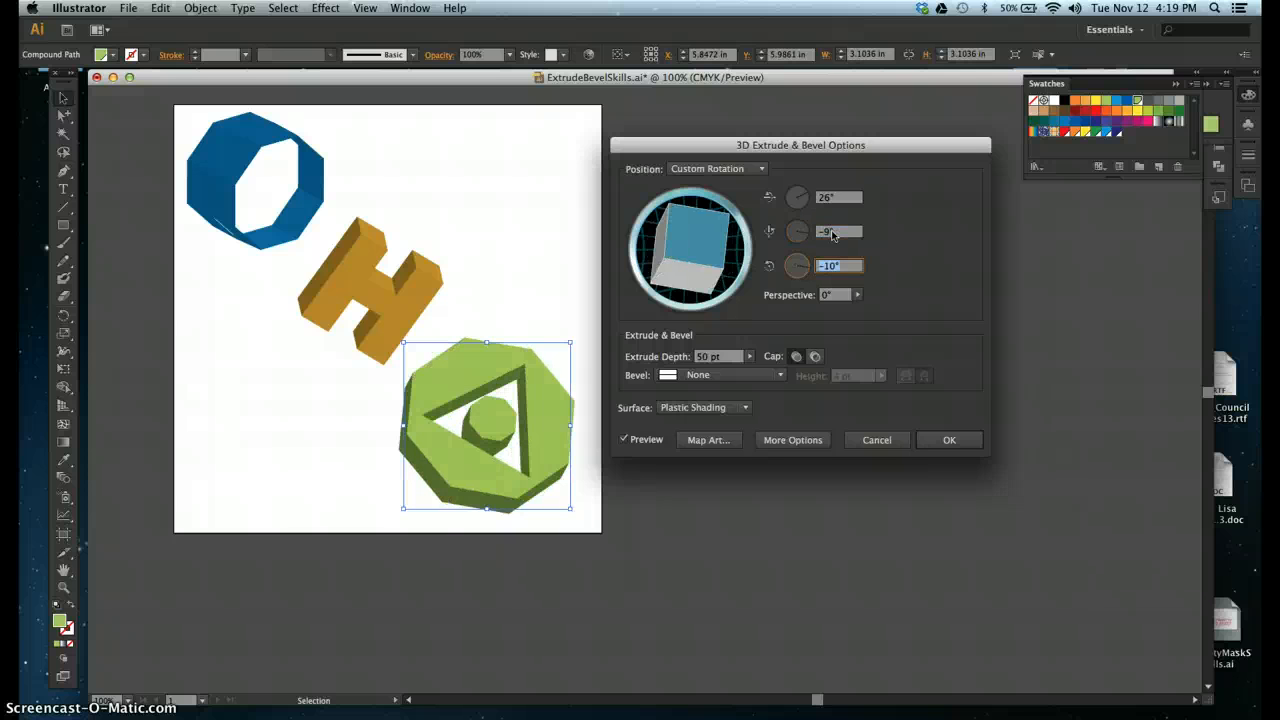
type("5")
key("Tab")
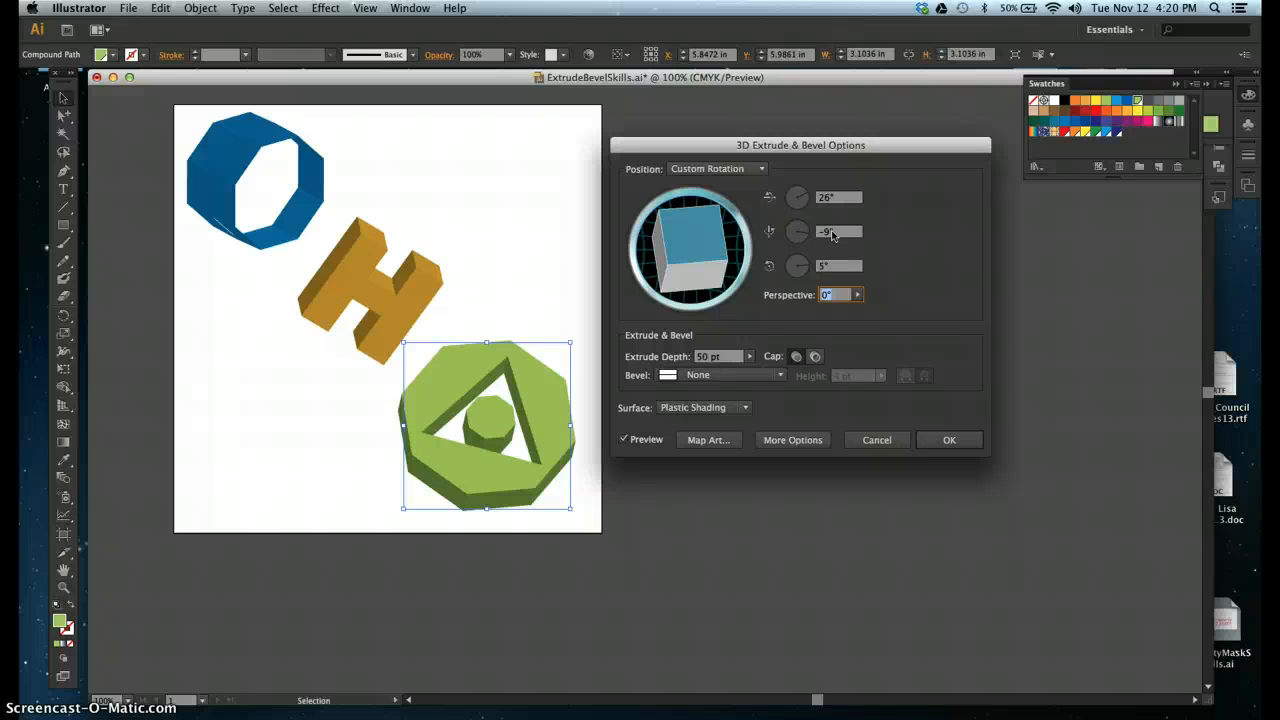
left_click(950, 440)
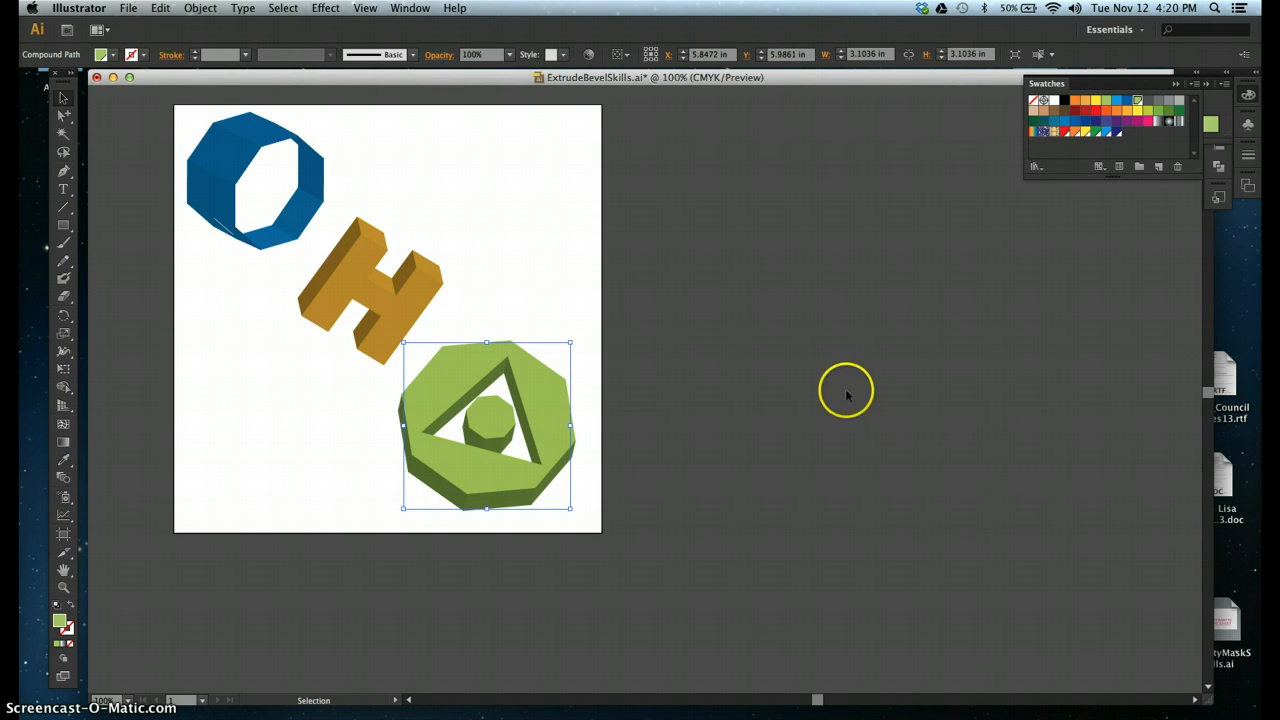
- Select the blue octagon
left_click(240, 150)
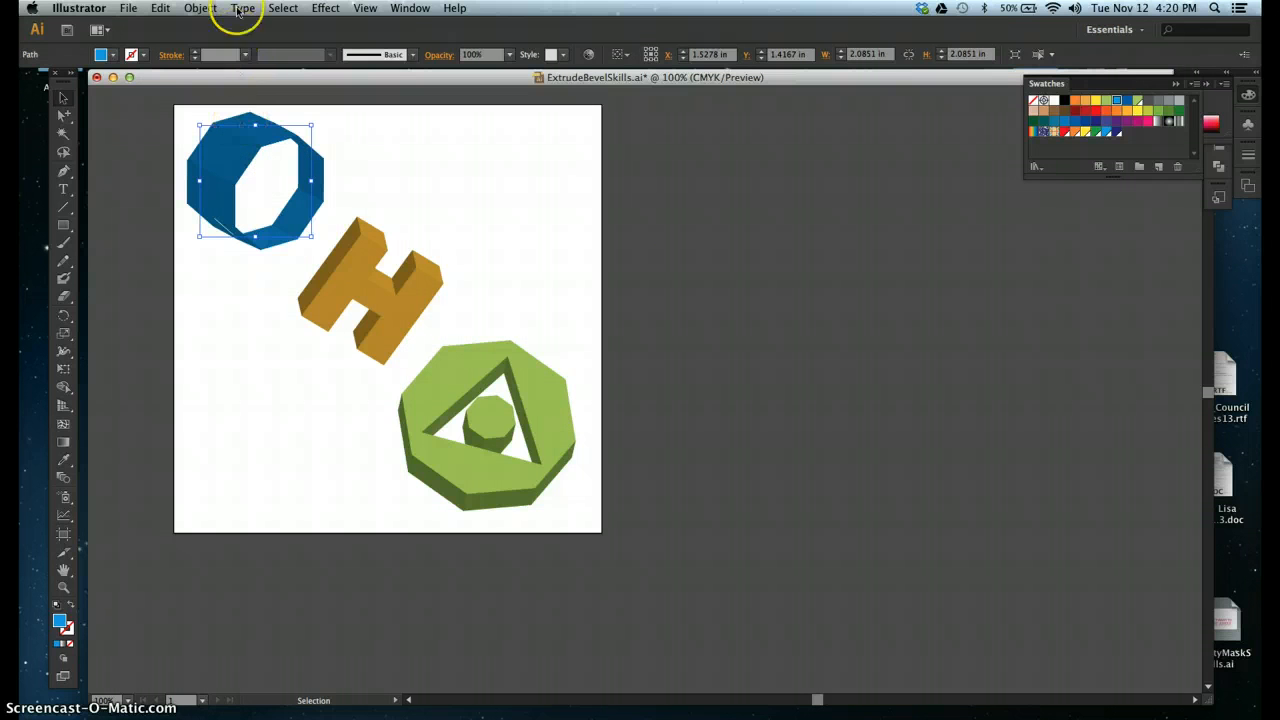
left_click(326, 8)
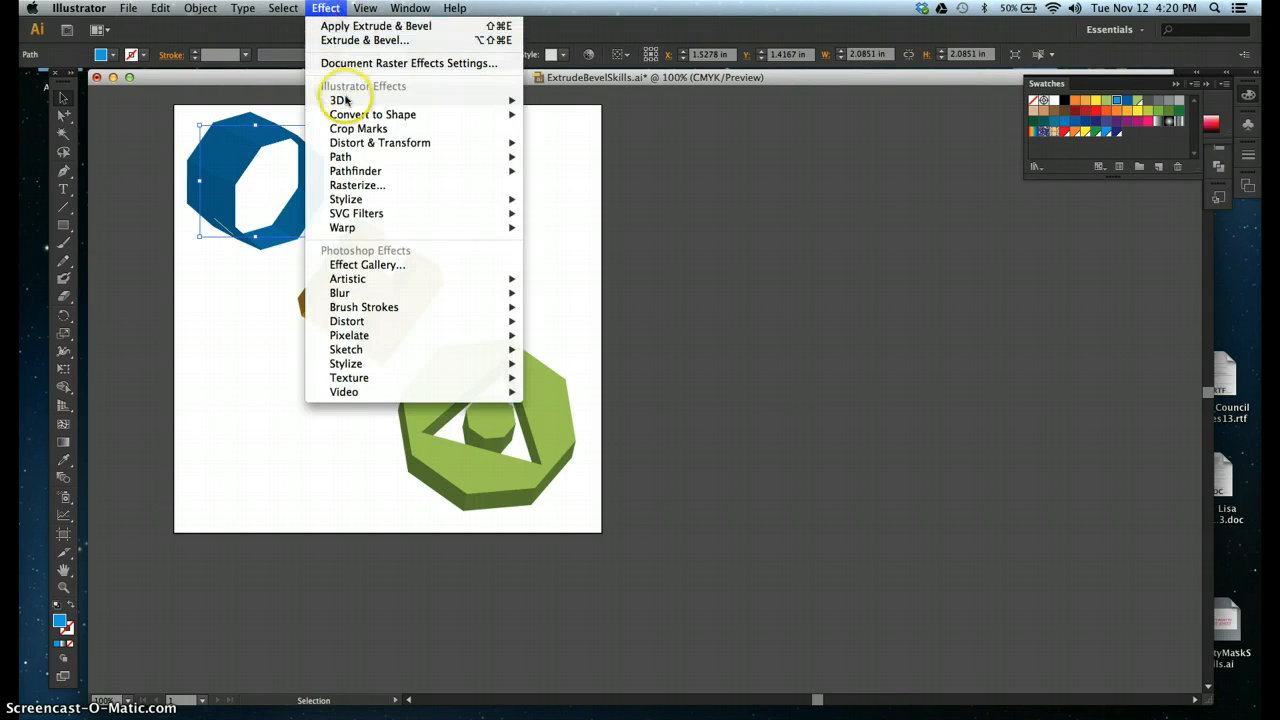
mouse_move(505, 101)
left_click(572, 102)
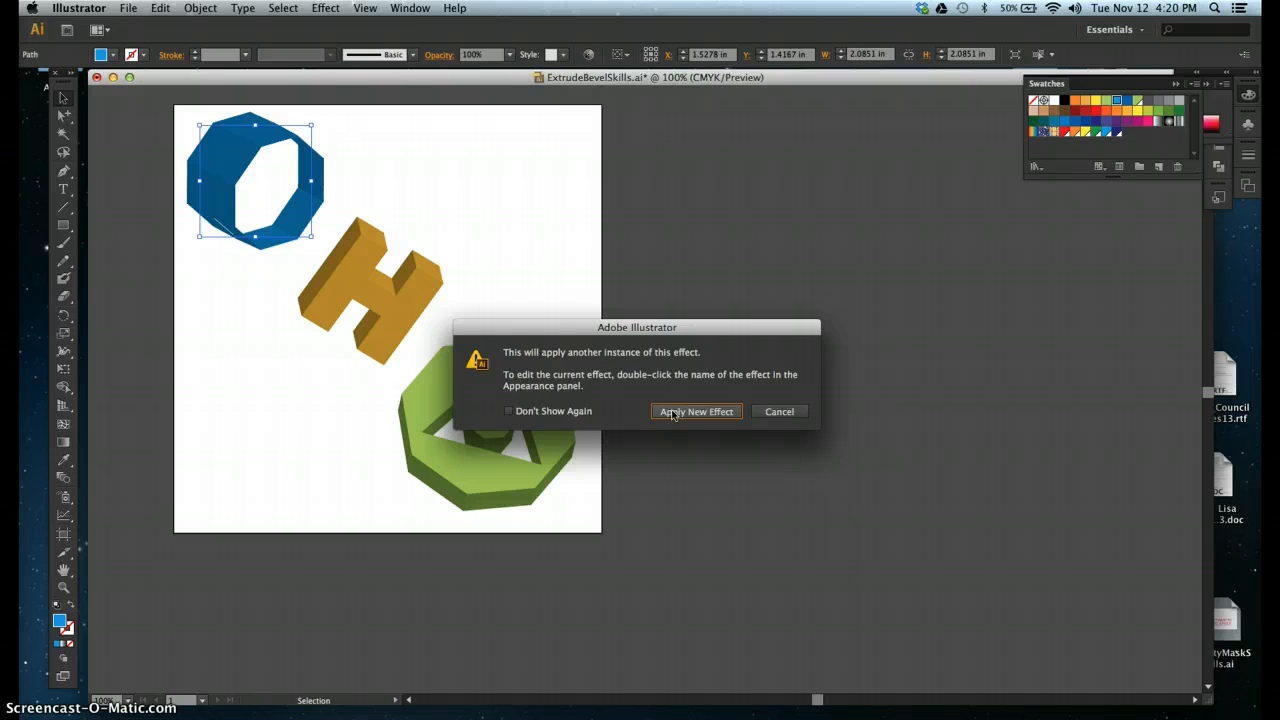
left_click(776, 411)
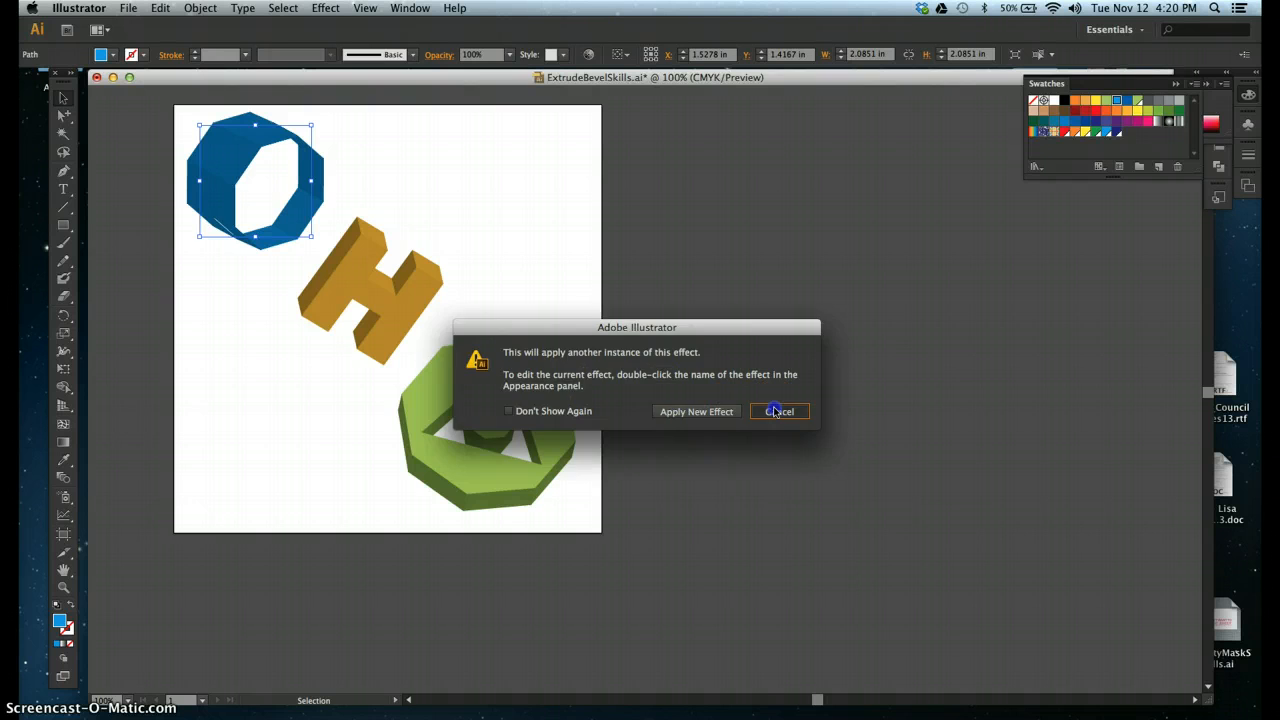
- Show the blue octagon's appearance attributes and place them clear of the swatches, beside the artboard
left_click(410, 8)
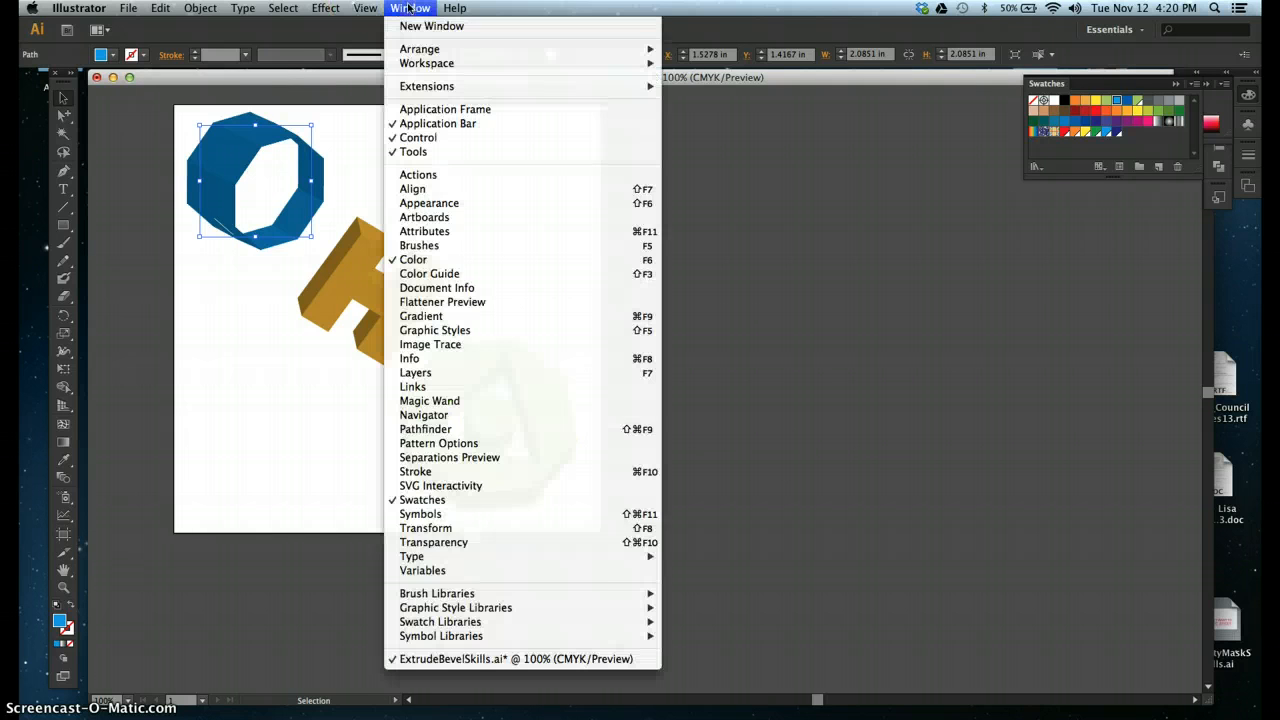
left_click(434, 203)
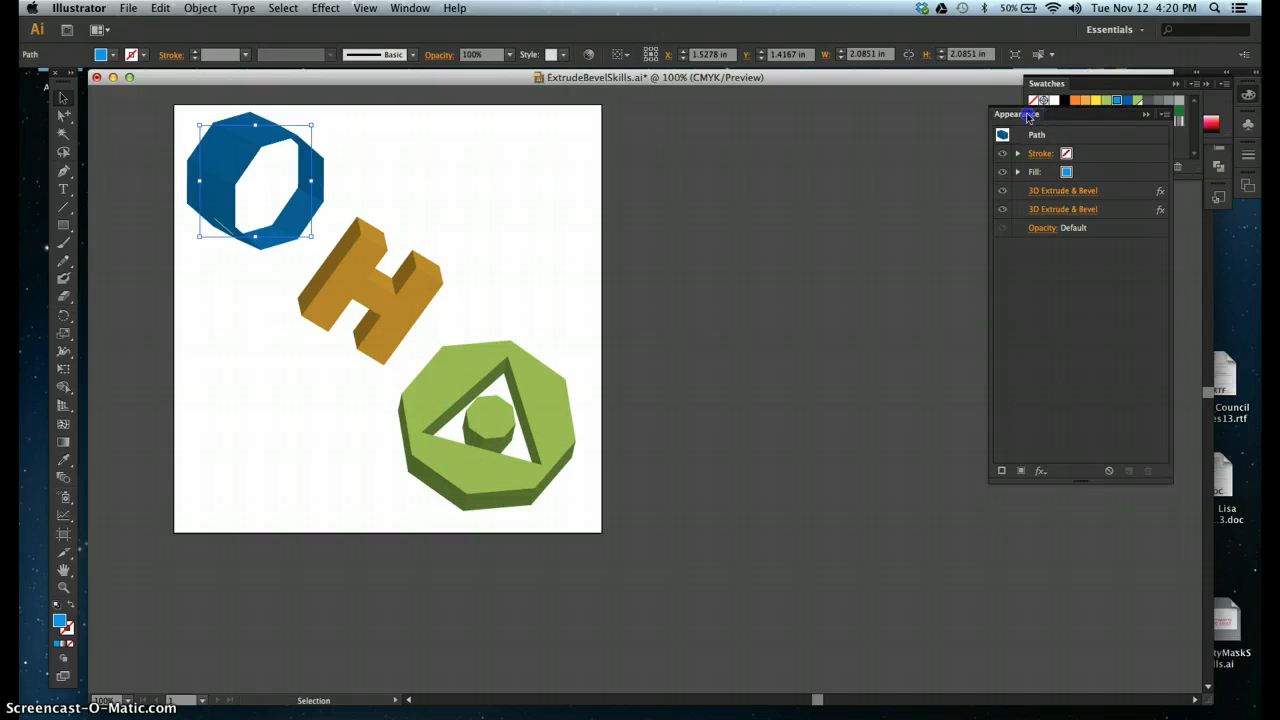
left_click_drag(1040, 117, 750, 124)
left_click(762, 204)
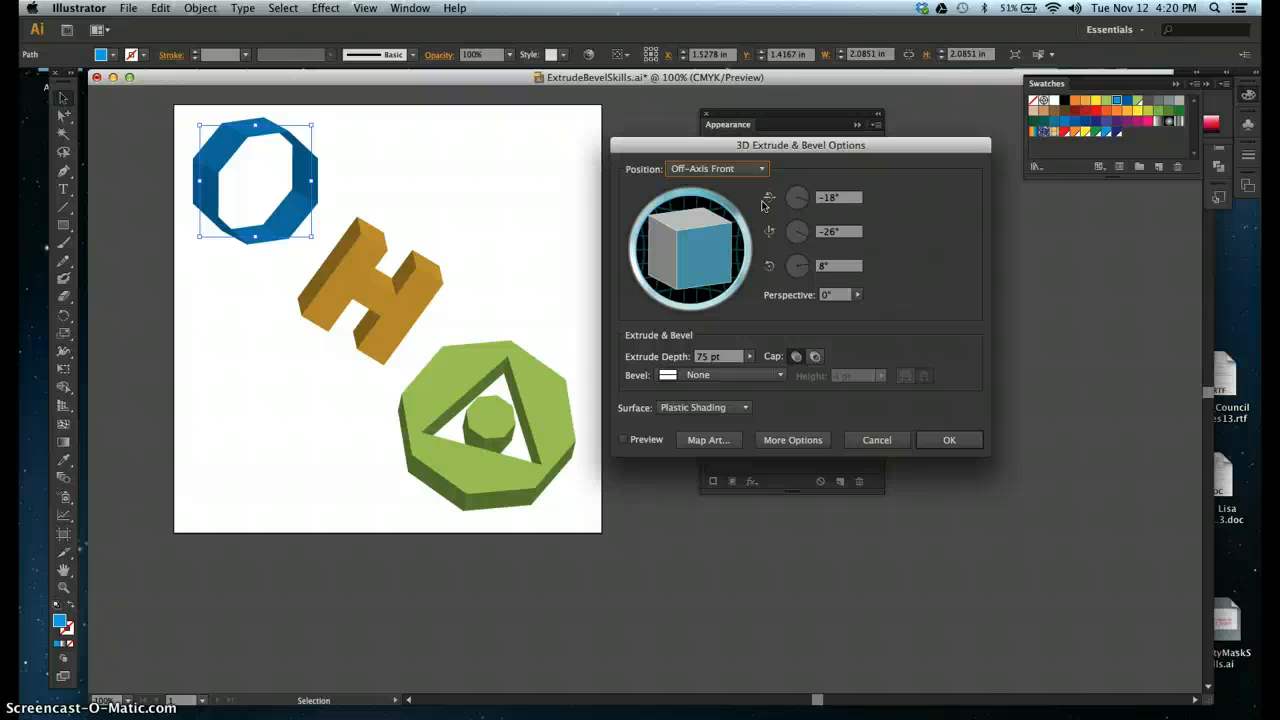
left_click_drag(798, 145, 825, 272)
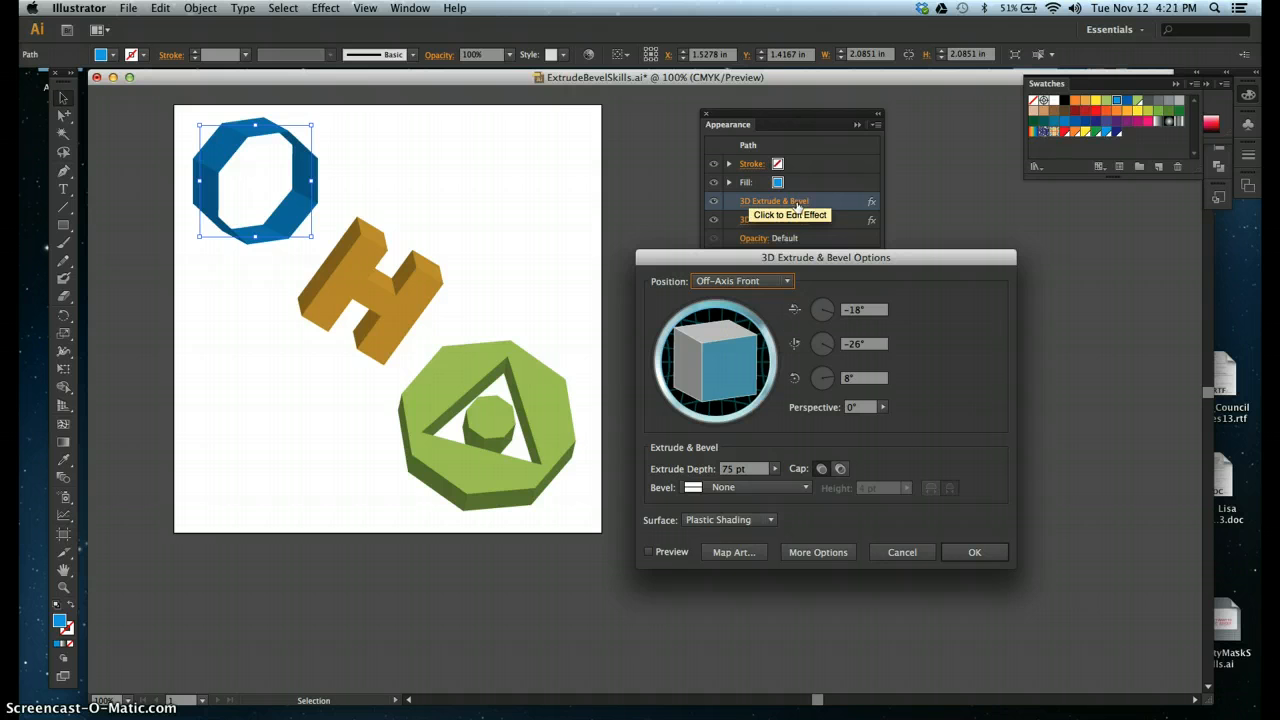
left_click(648, 553)
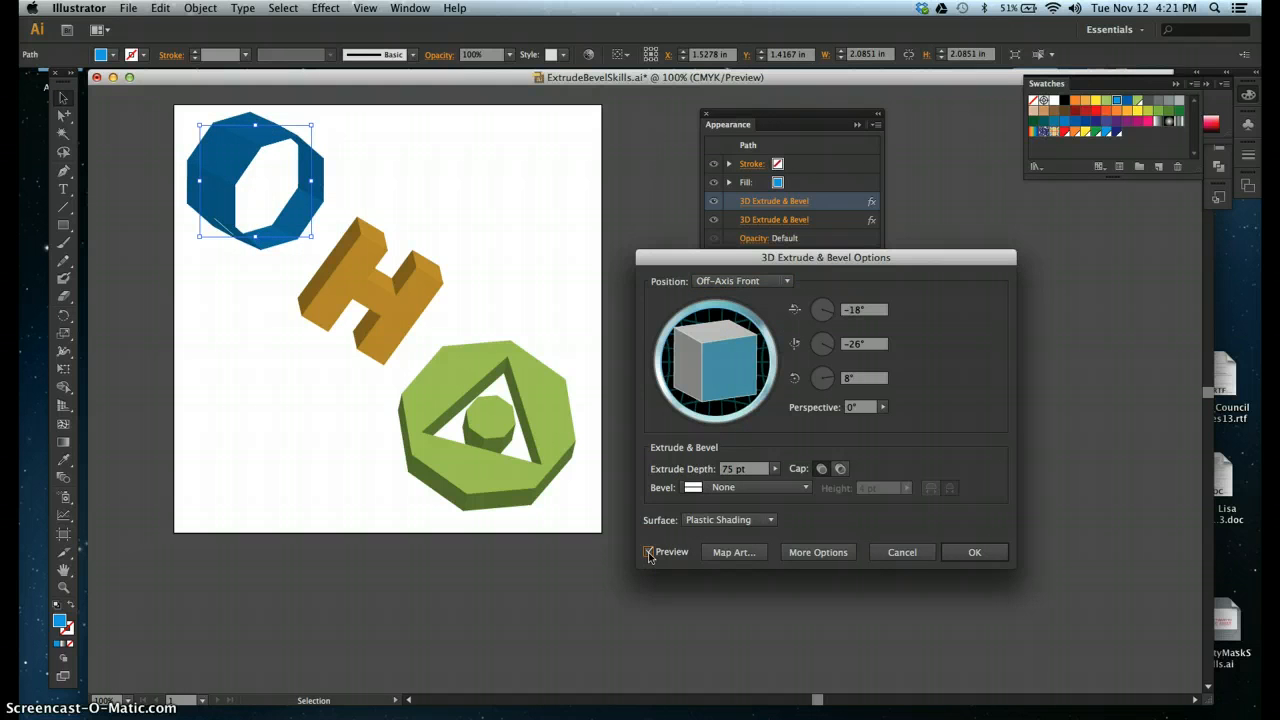
left_click(820, 470)
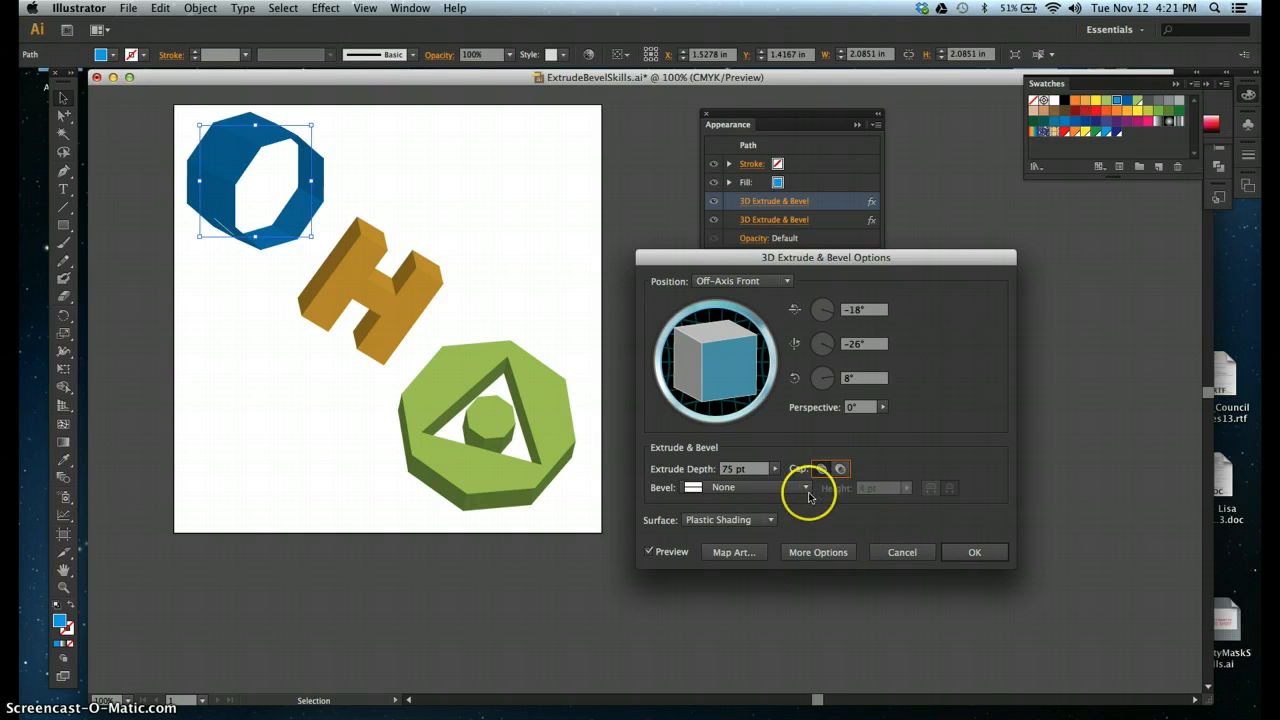
left_click(649, 552)
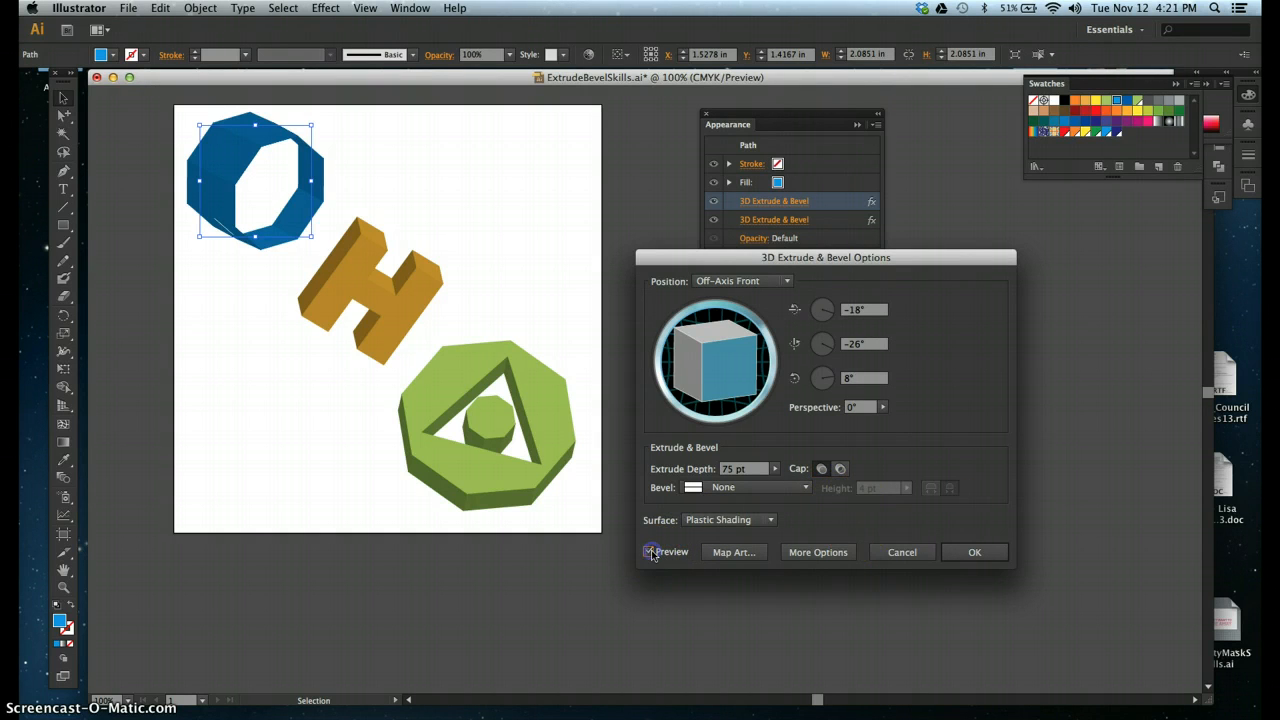
left_click(821, 468)
left_click(900, 552)
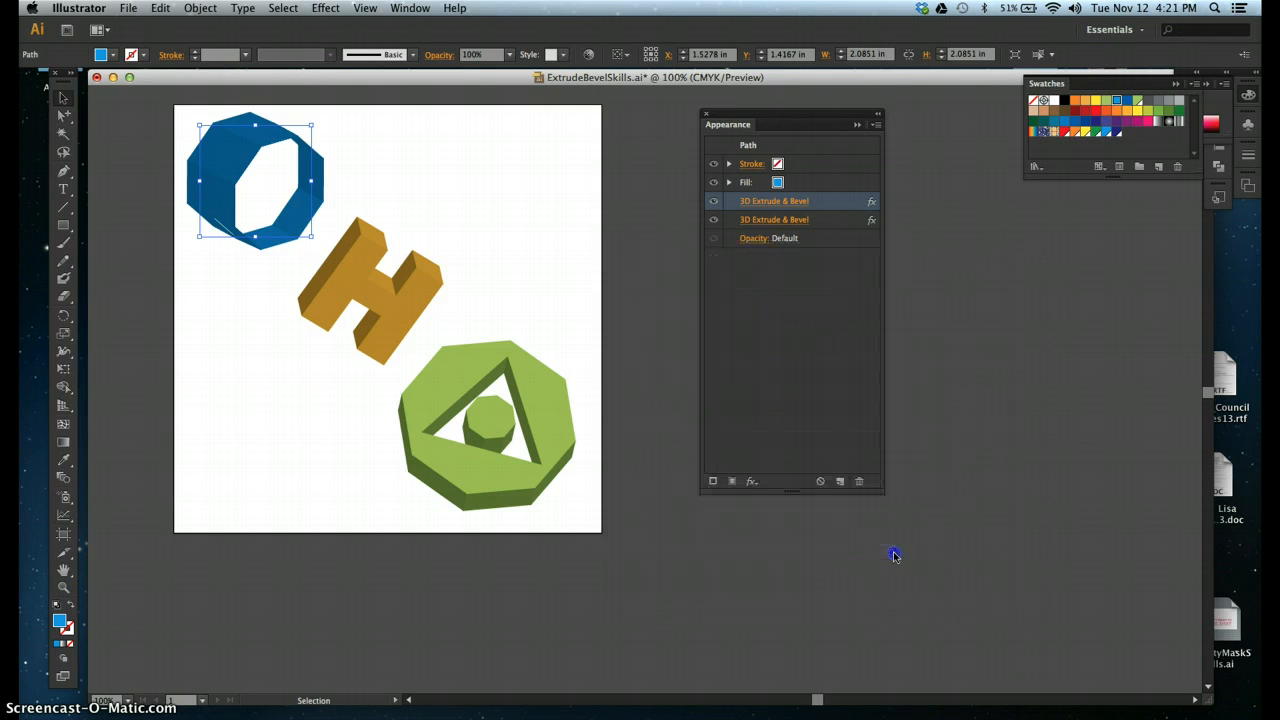
- Edit the blue octagon's lower 3D Extrude & Bevel effect to use a solid cap, with preview on
left_click(772, 220)
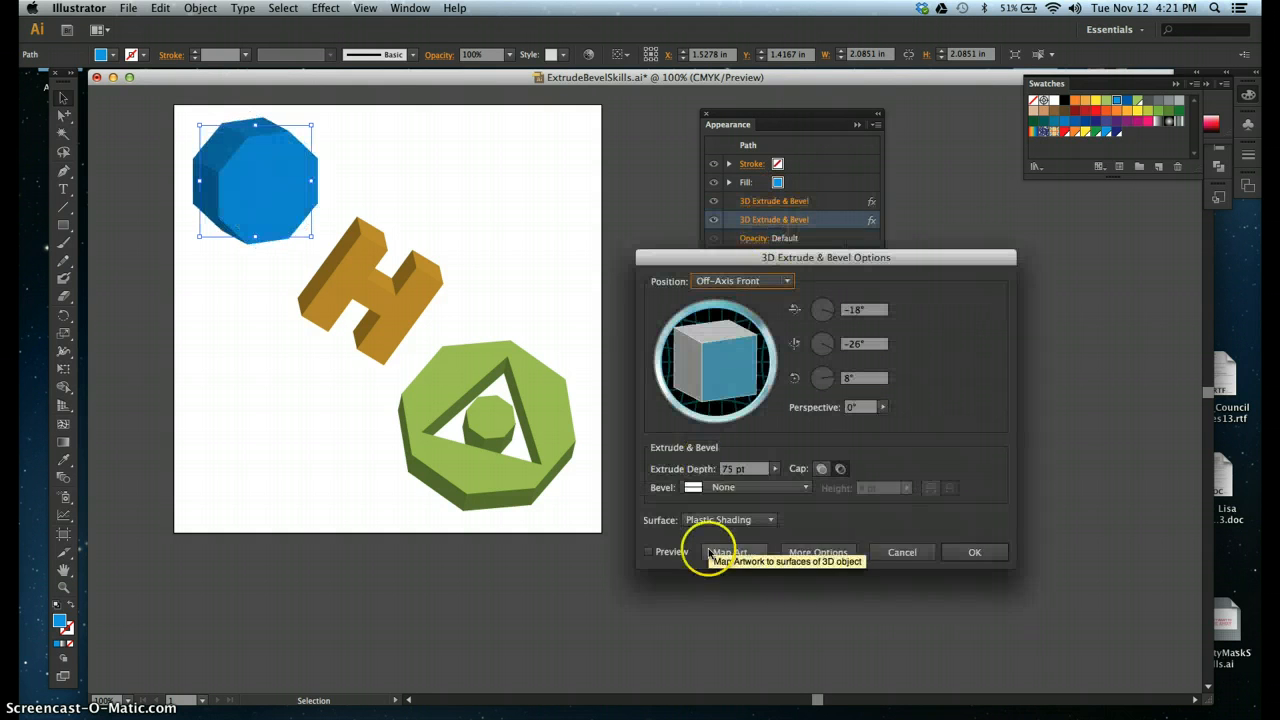
left_click(820, 469)
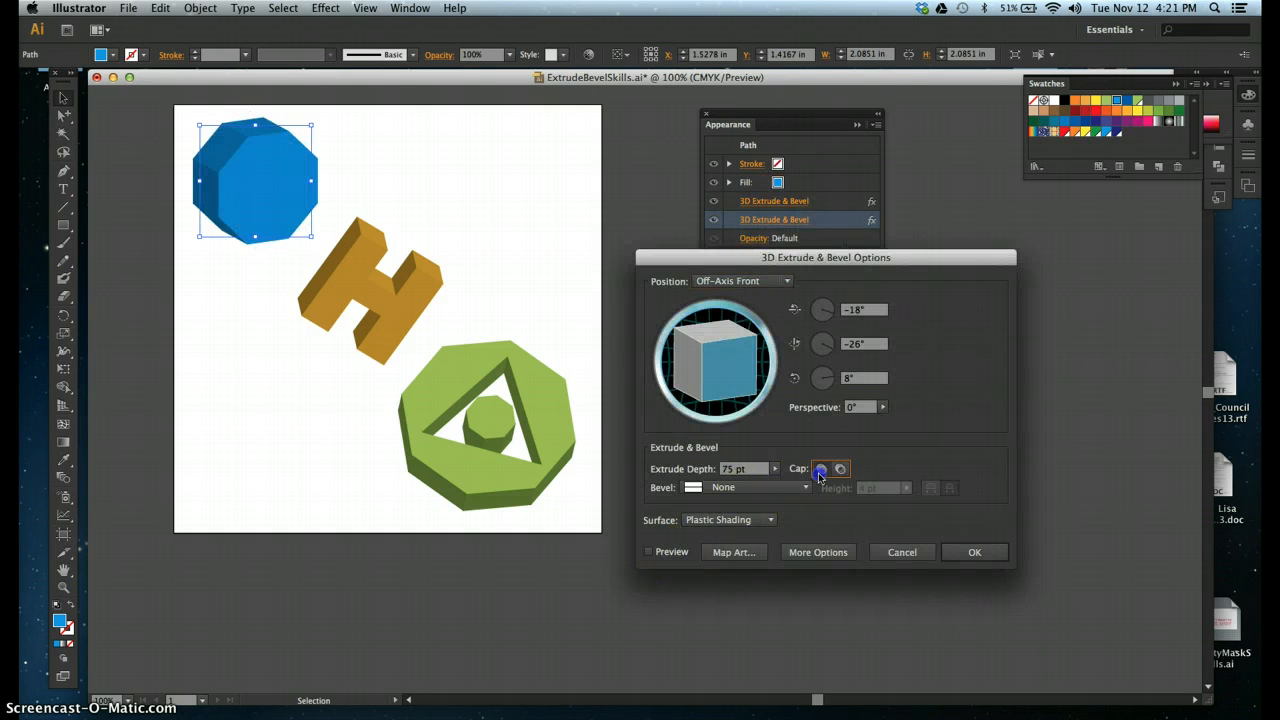
left_click(648, 552)
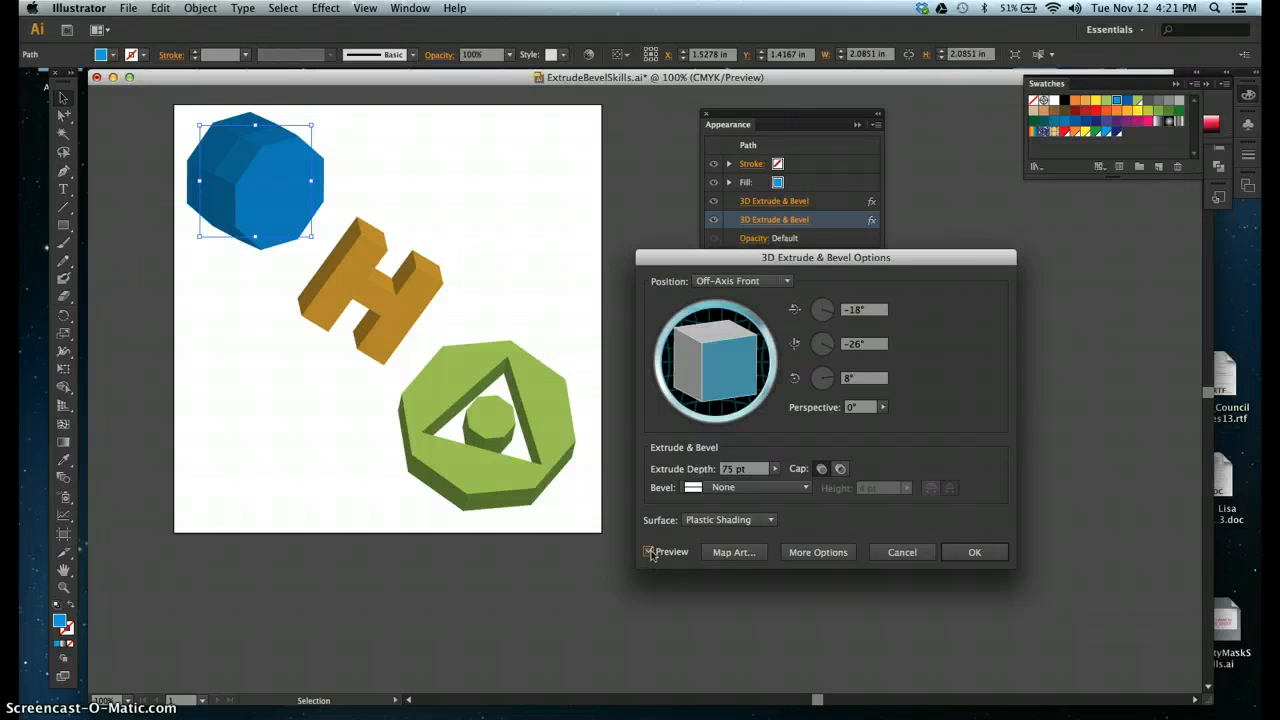
- Give the octagon's extrusion a Complex 3 bevel with 6 pt height and Bevel Extent Out, and apply it
left_click(800, 489)
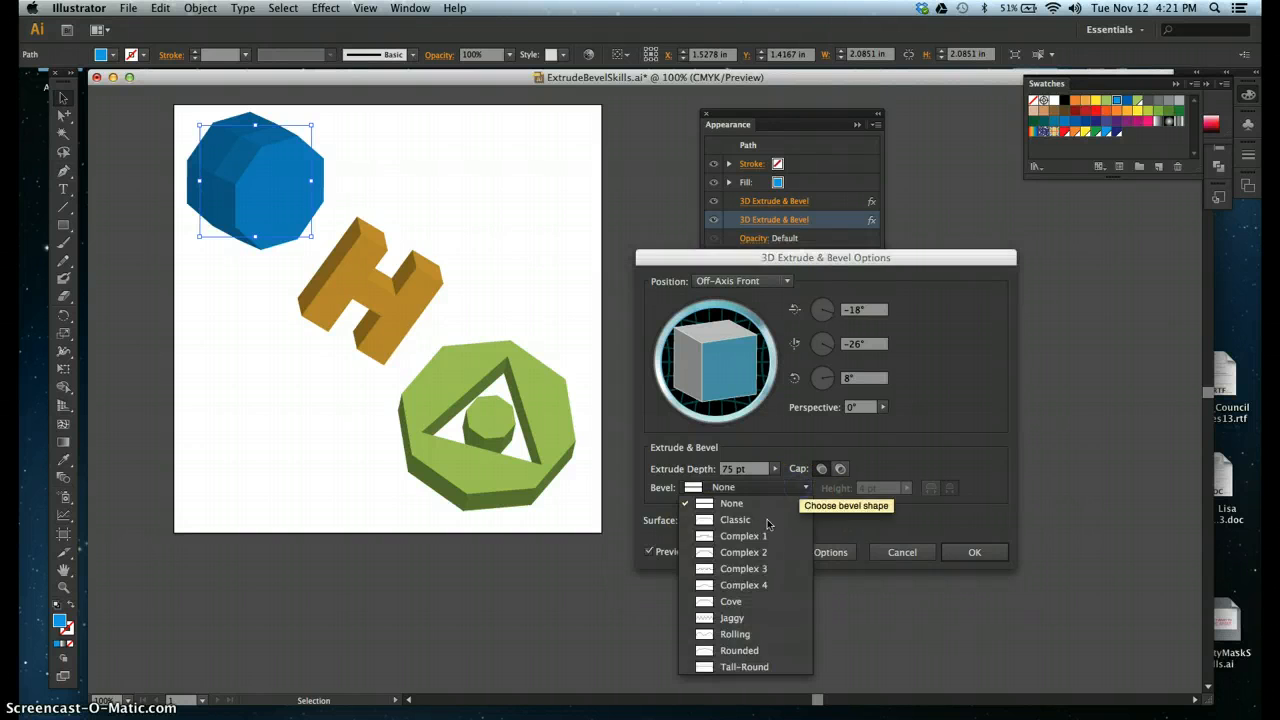
left_click(752, 567)
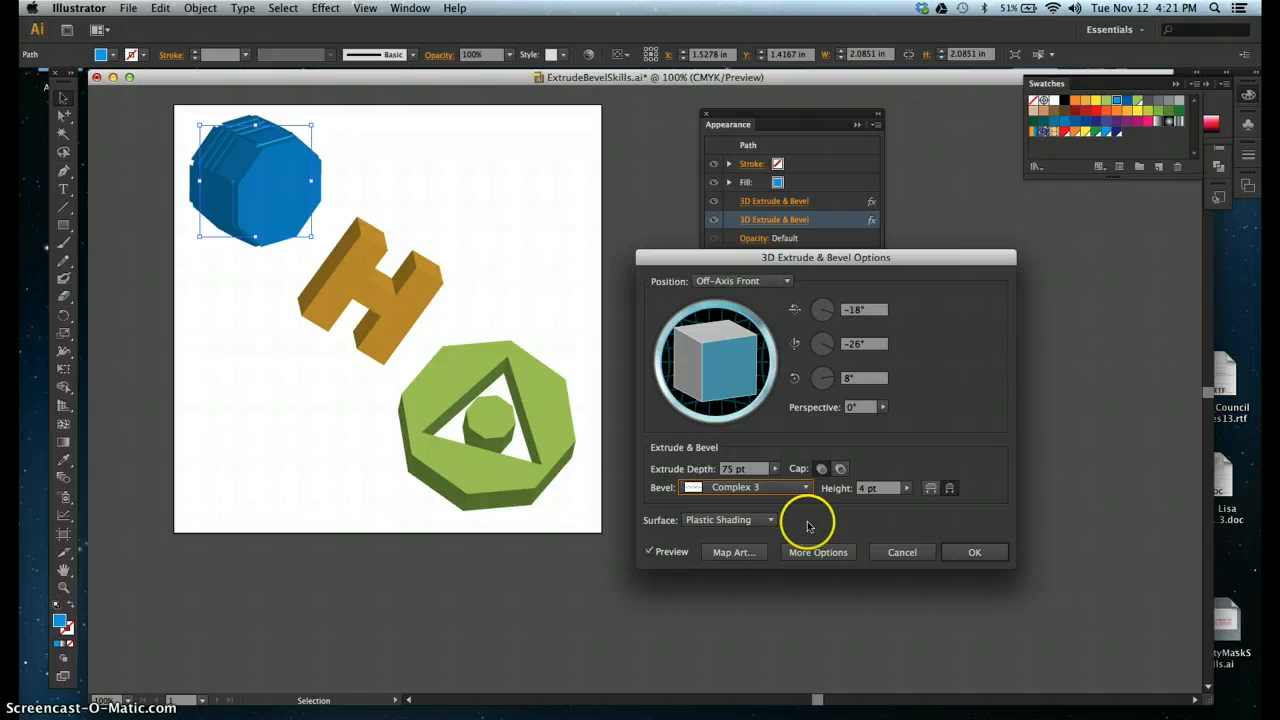
left_click(866, 489)
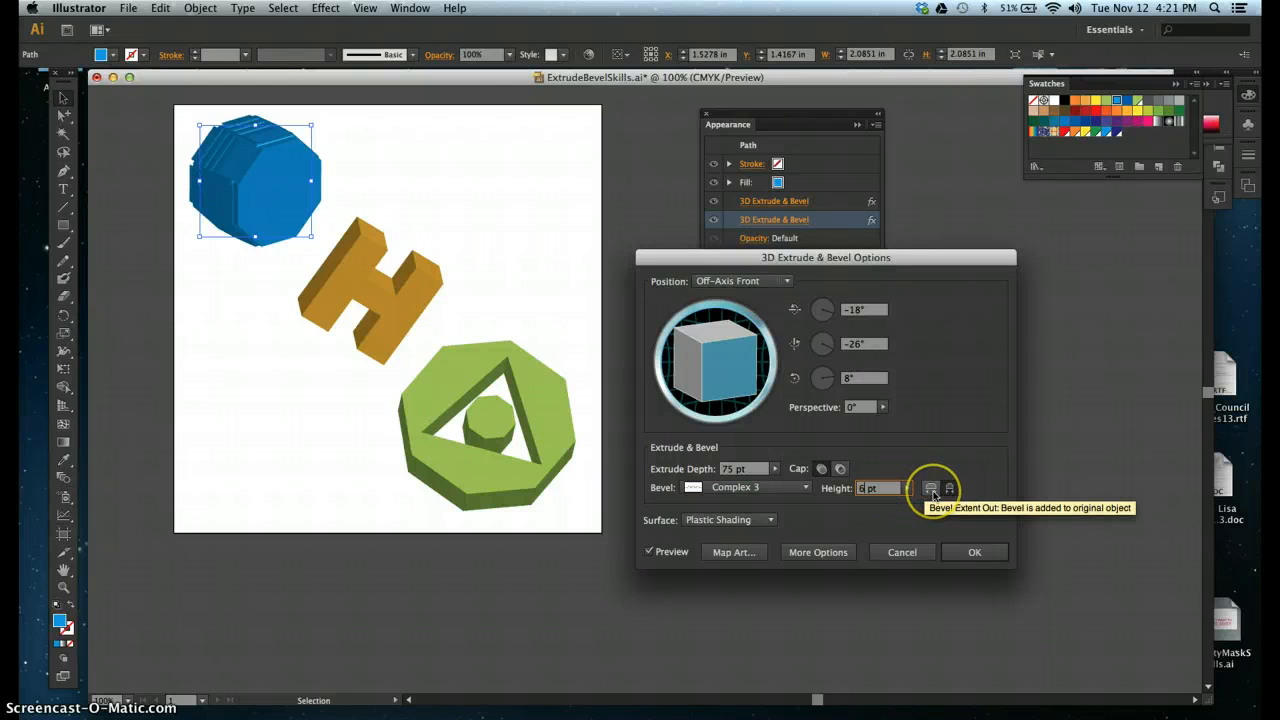
left_click(931, 489)
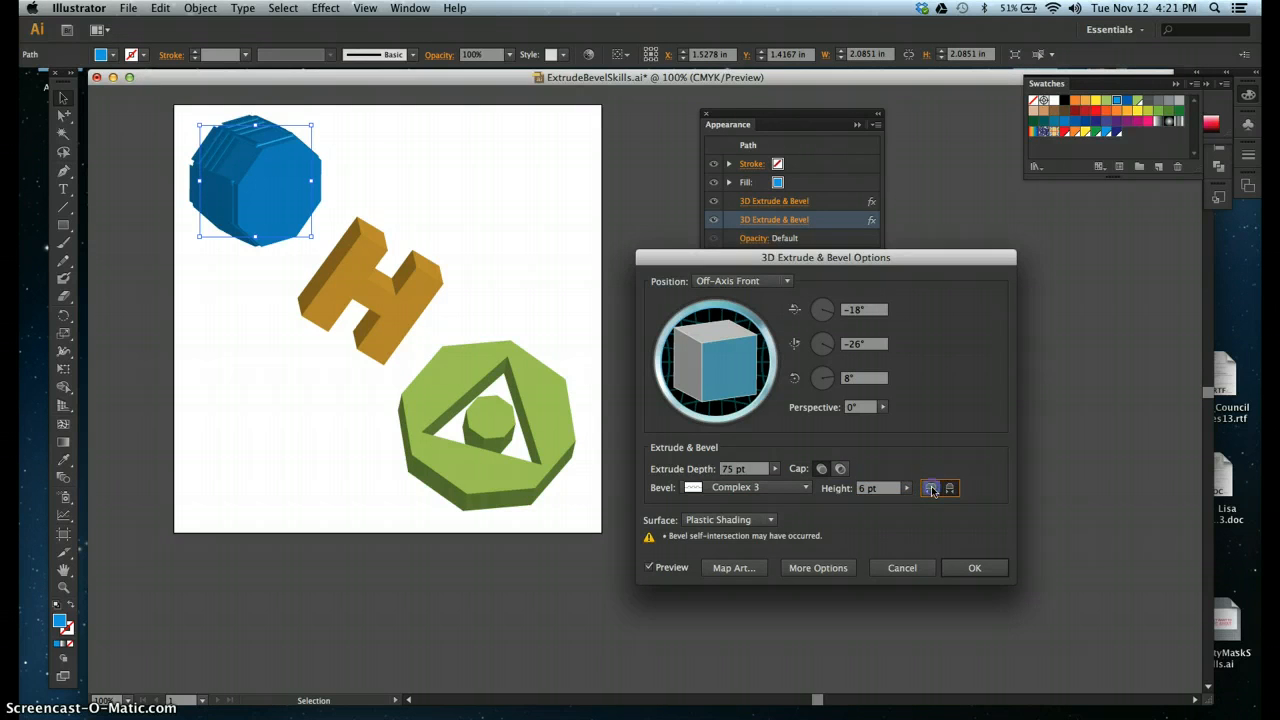
left_click(931, 489)
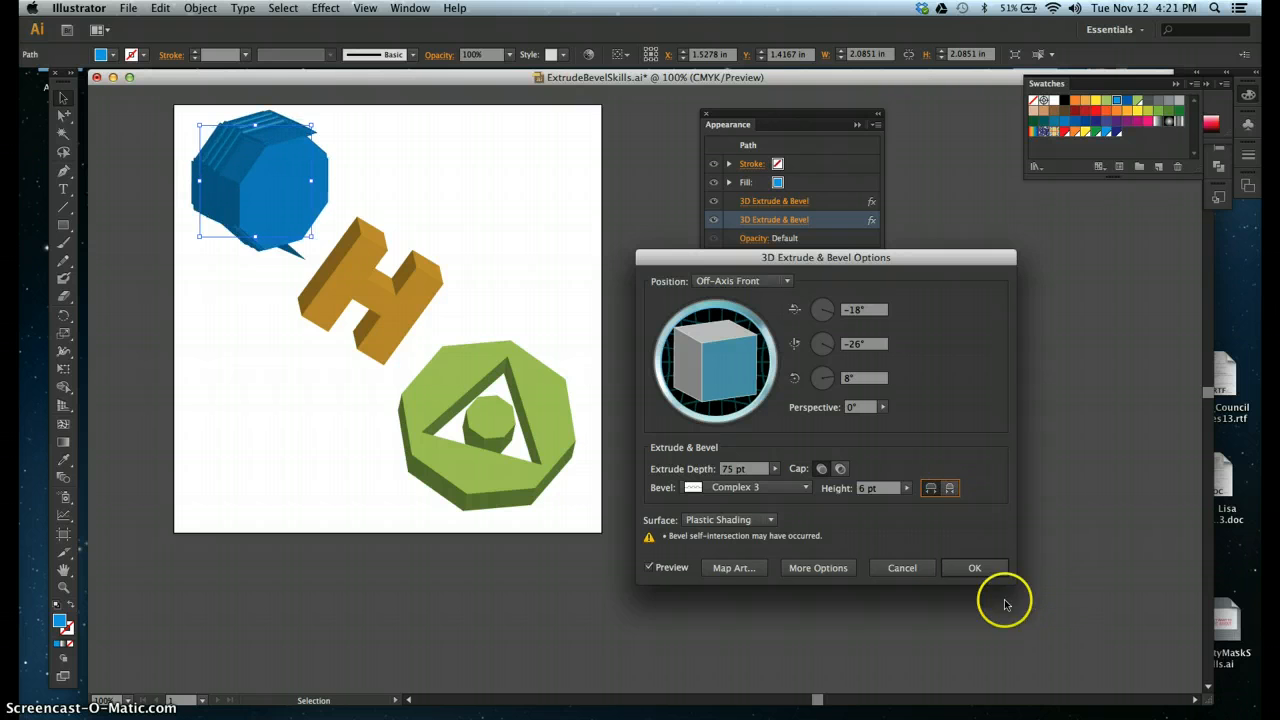
left_click(974, 567)
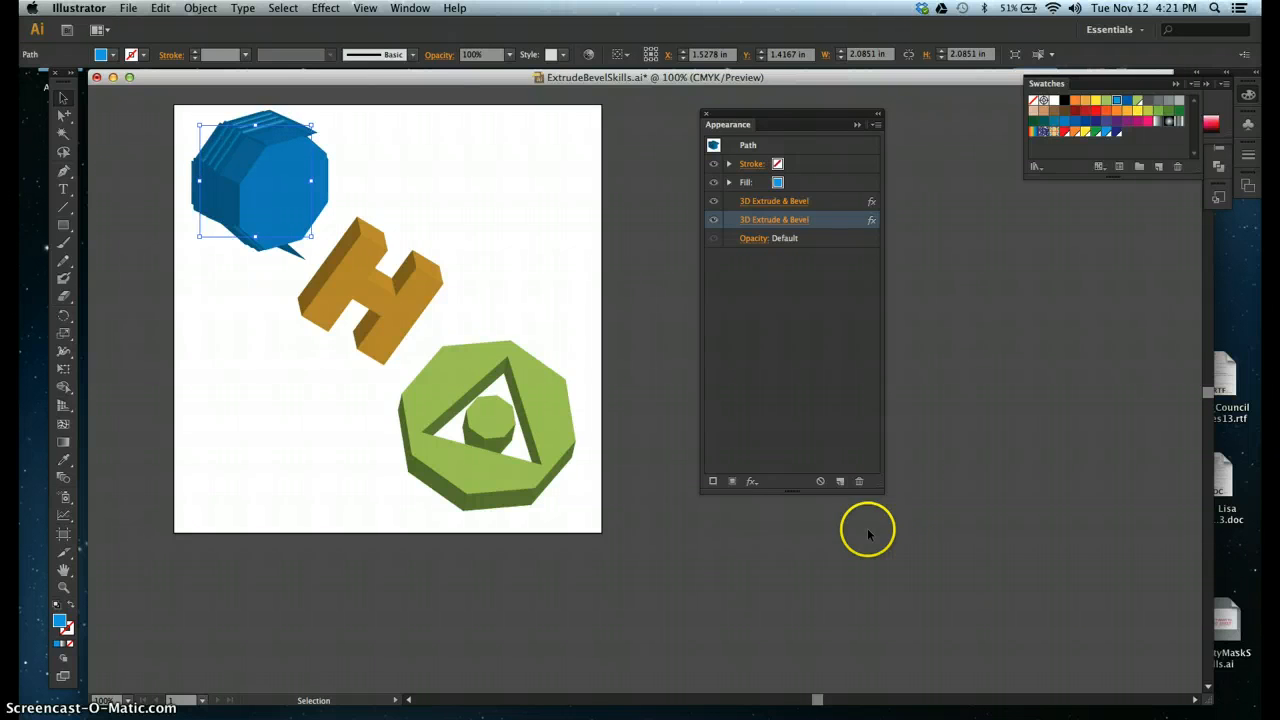
- Delete the blue octagon and undo the deletion
scroll(866, 529, "up", 10)
scroll(867, 528, "down", 10)
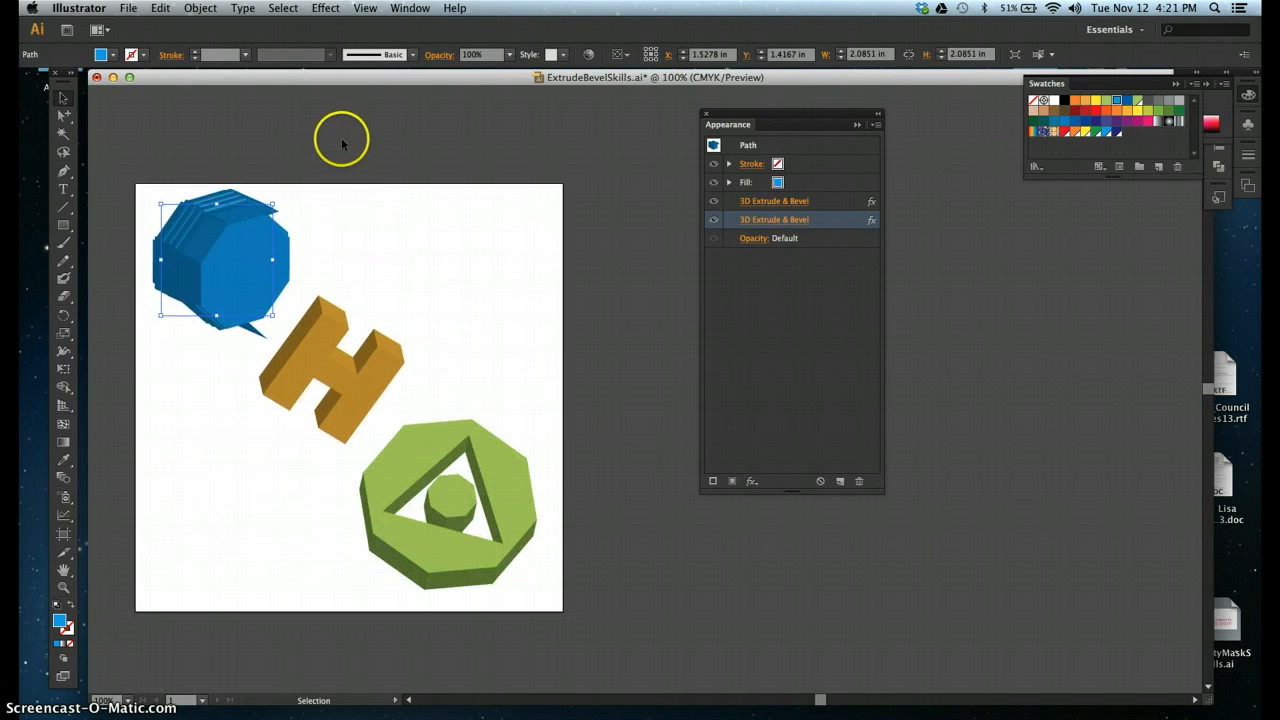
left_click(366, 226)
left_click(156, 250)
key("Delete")
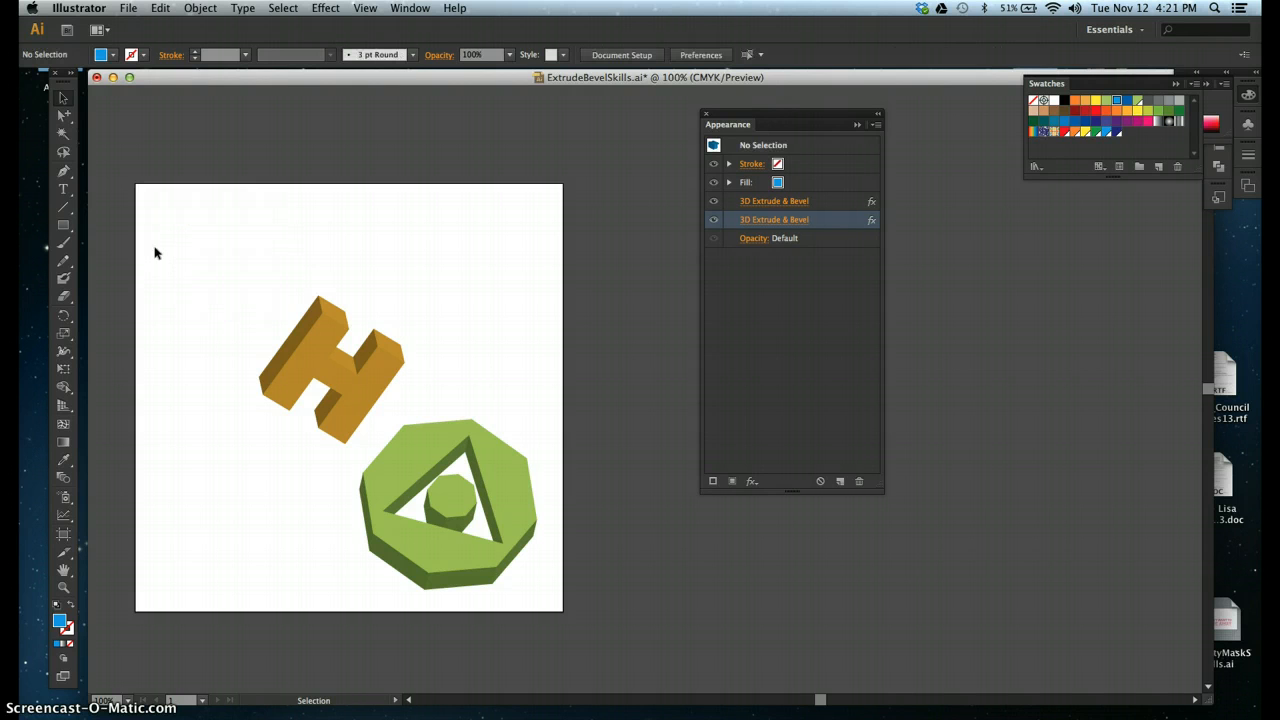
left_click(257, 266)
key("ctrl+z")
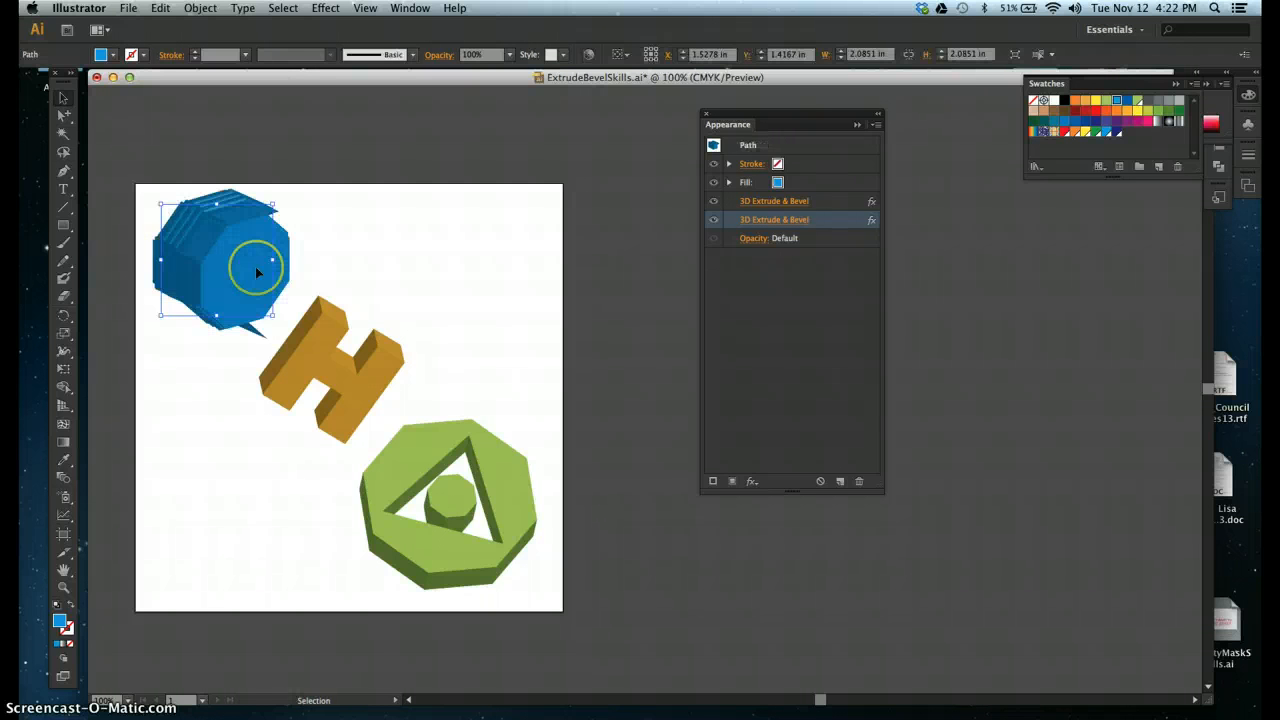
- Move the blue octagon slightly inward from the artboard's upper-left corner, to about X 1.65 in and Y 1.51 in
left_click(242, 288)
left_click_drag(220, 272, 248, 275)
key("ctrl+z")
left_click(215, 402)
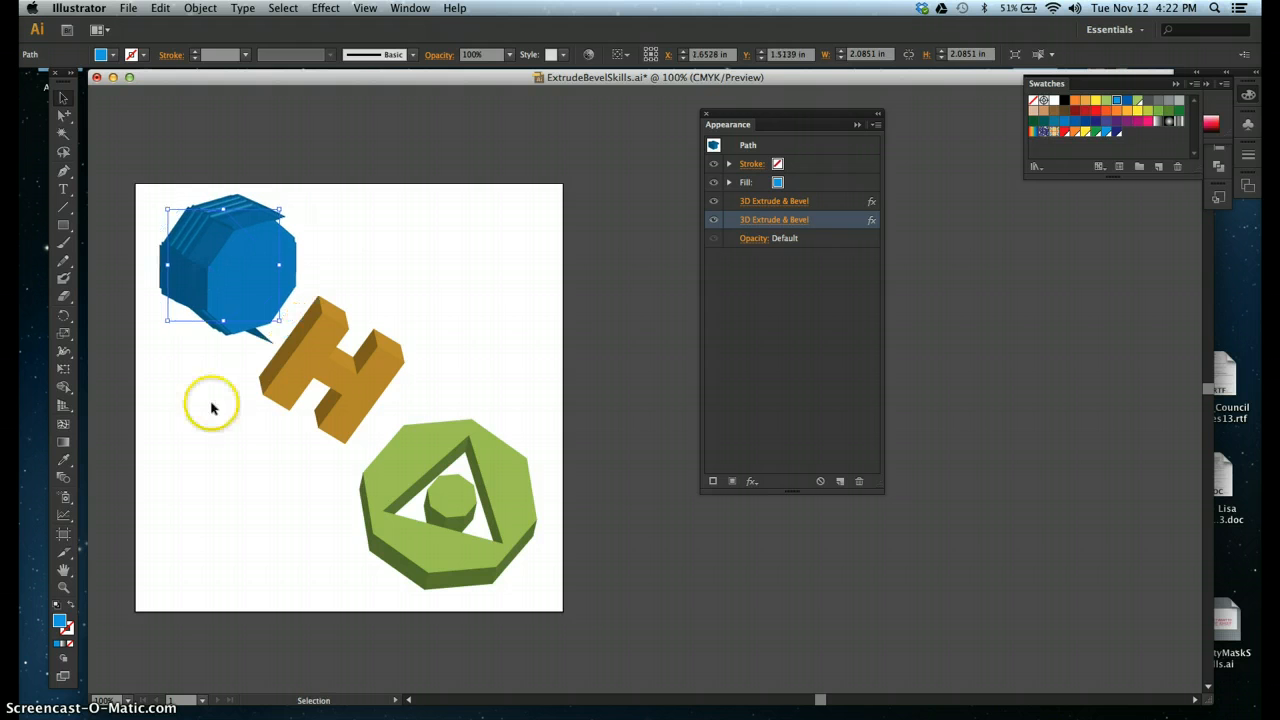
- Remove the upper of the octagon's two 3D Extrude & Bevel effects and deselect the shape
left_click(265, 342)
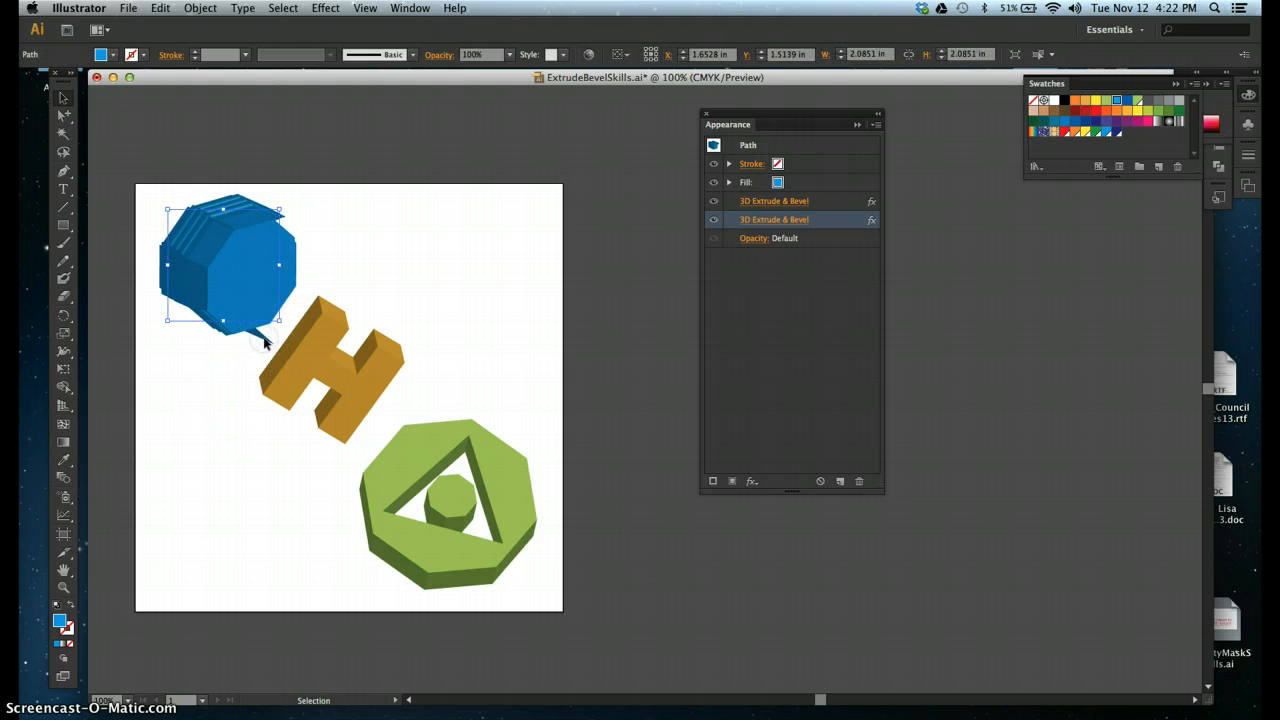
left_click(829, 202)
left_click_drag(864, 408, 858, 481)
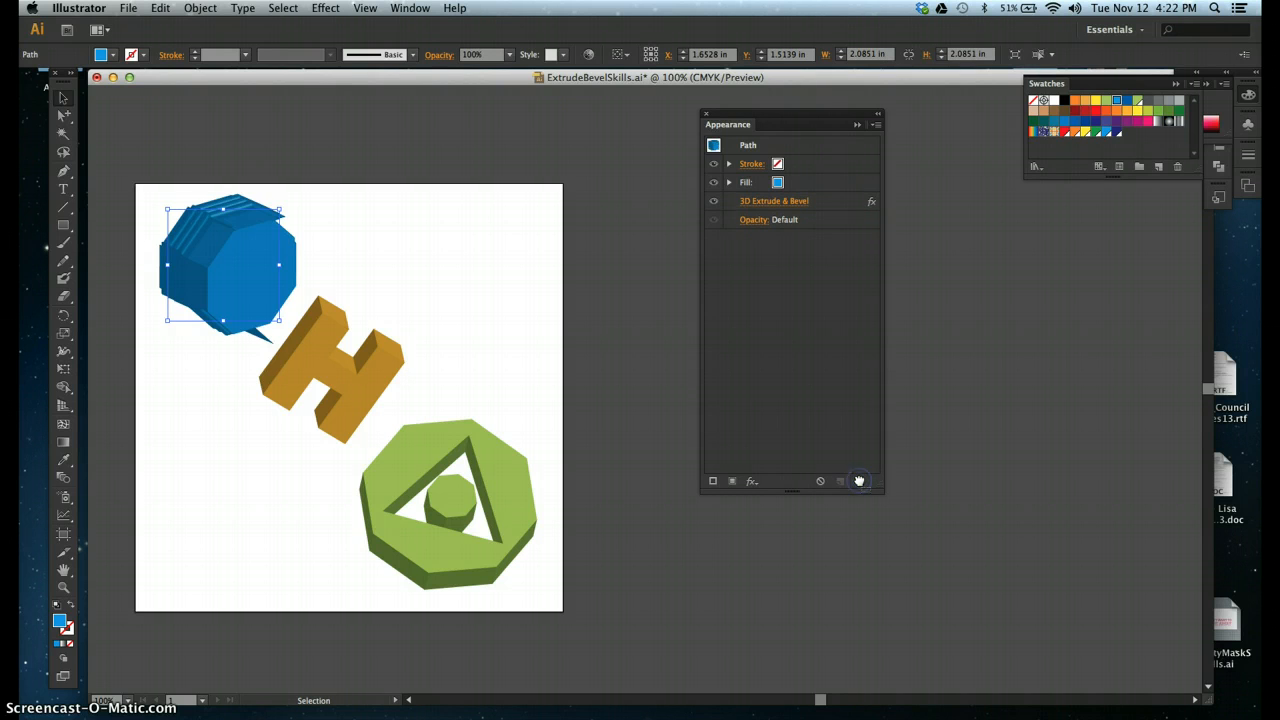
left_click(457, 220)
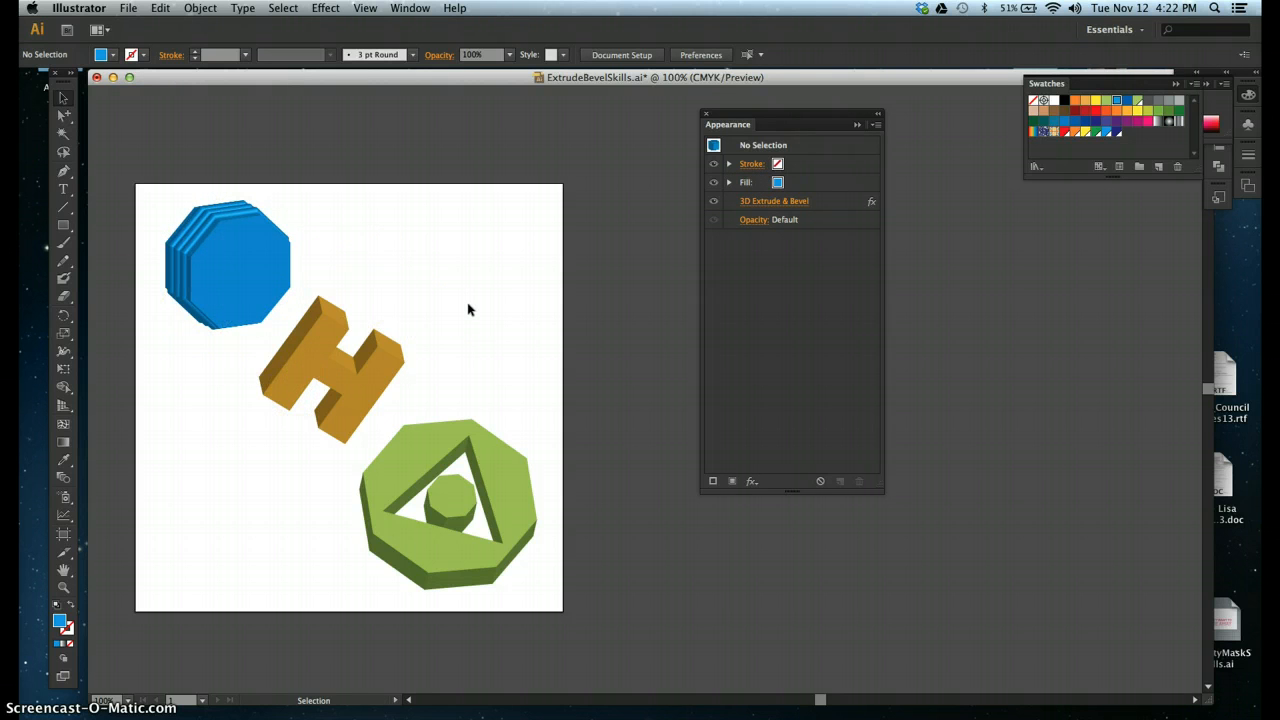
- Save ExtrudeBevelSkills.ai and close it
left_click(420, 253)
left_click(403, 263)
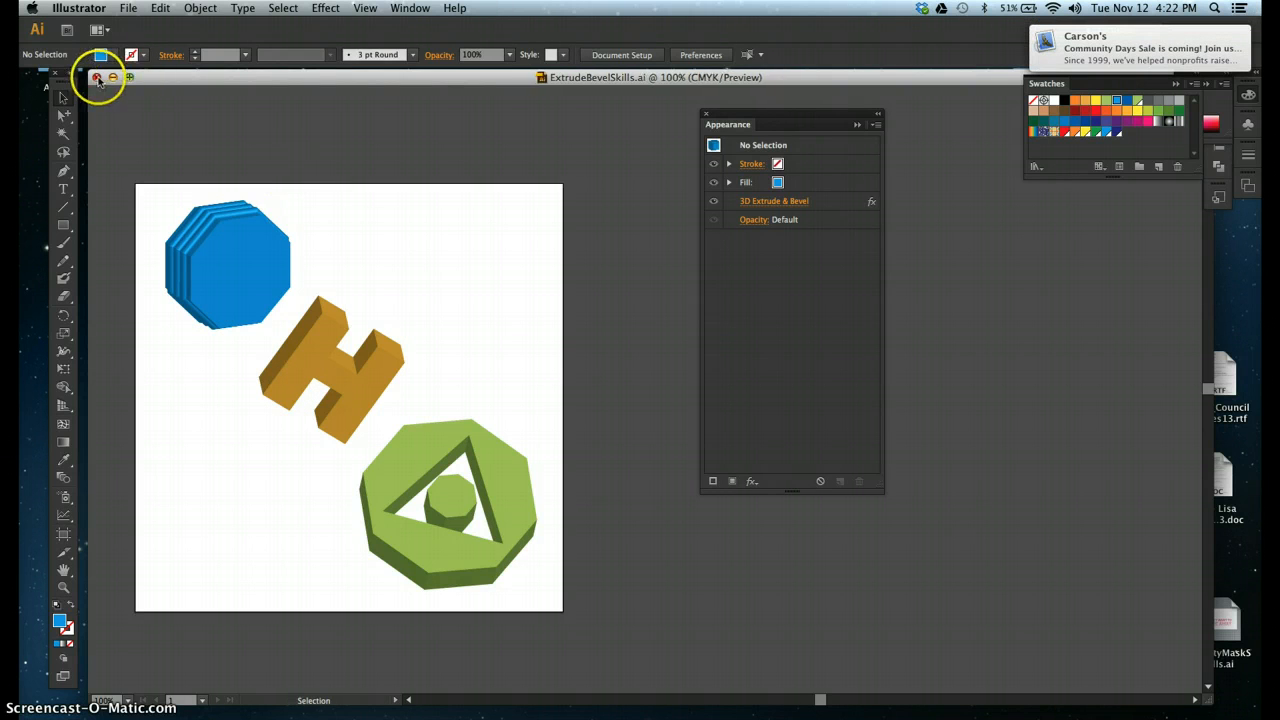
left_click(96, 77)
- Open AI 10-15.ai from the Chapter 10 Data Files-2 folder and move its window clear of the tools
left_click(464, 272)
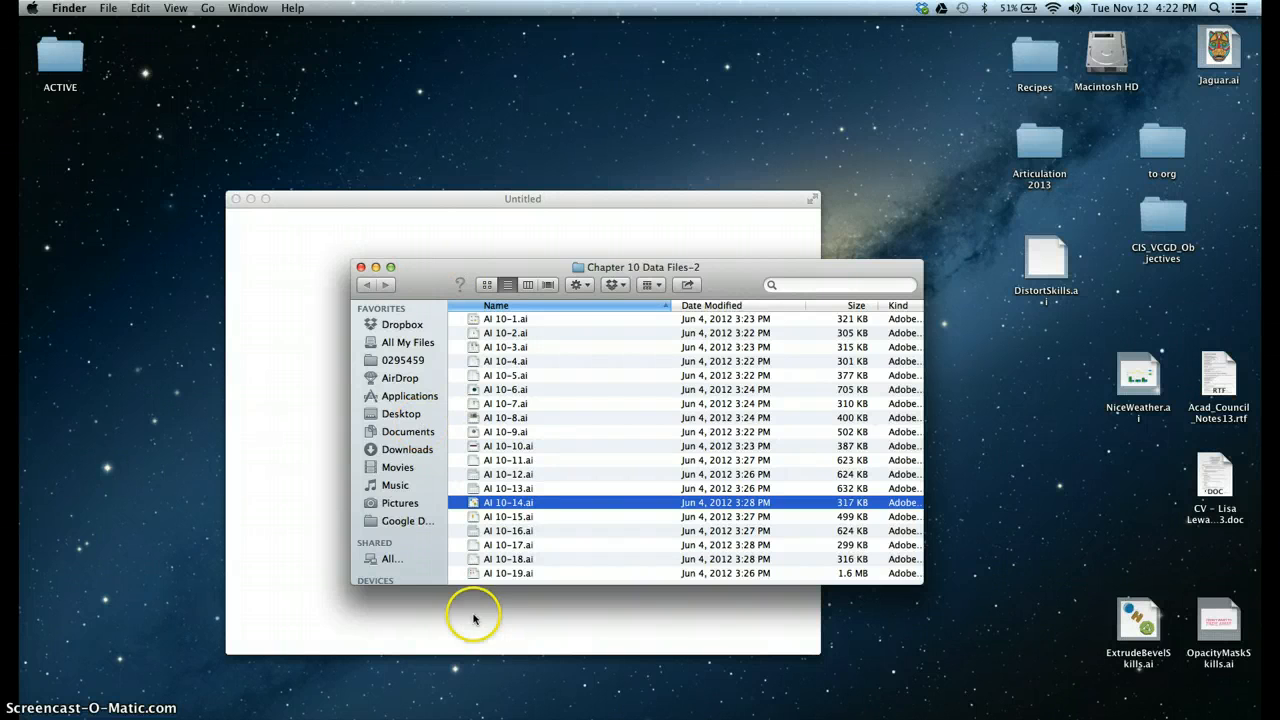
double_click(505, 516)
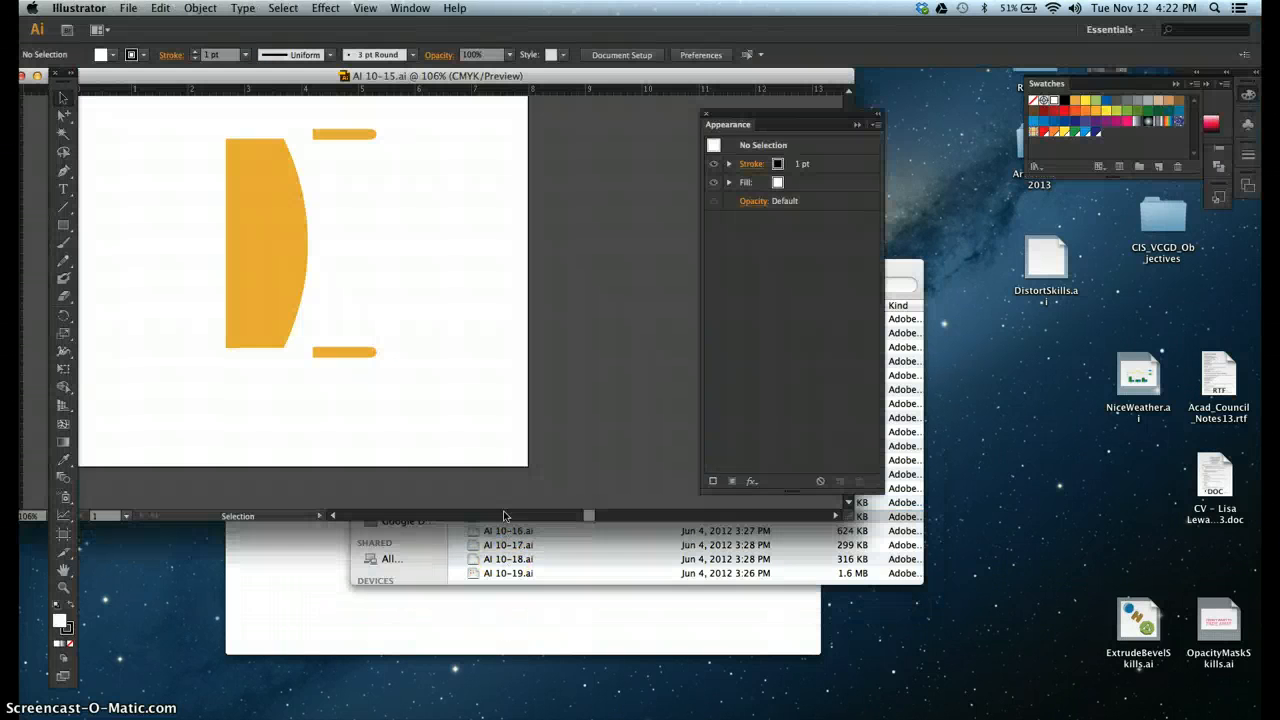
left_click_drag(202, 75, 268, 78)
left_click(522, 316)
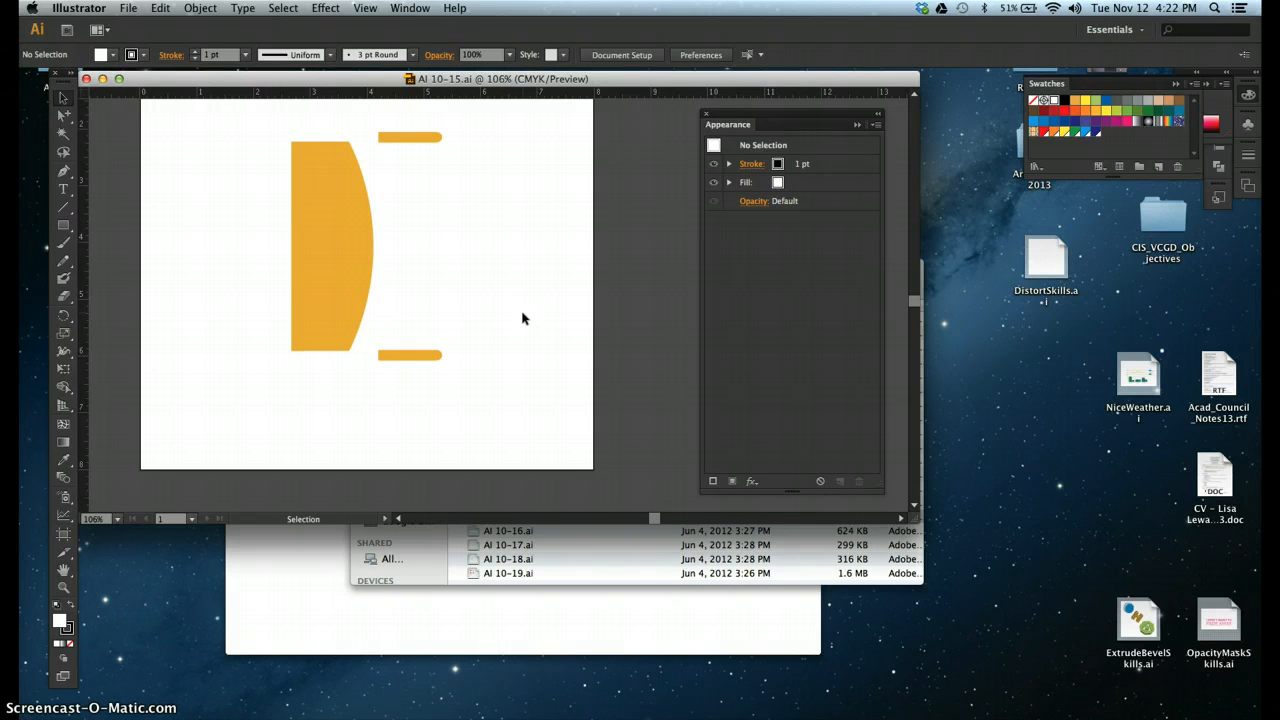
- Save the document as GoldUrn.ai on the Desktop in Illustrator CS6 format with the default options
left_click(63, 97)
left_click(130, 8)
left_click(160, 129)
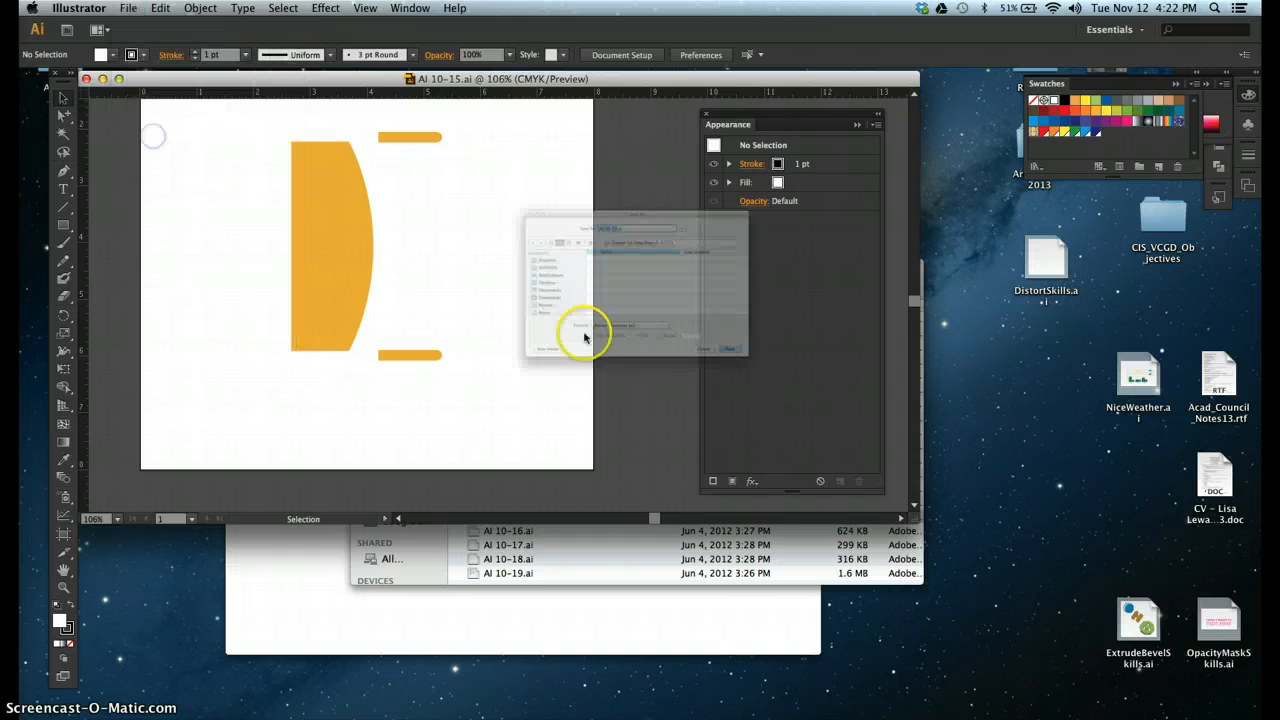
type("GoldUrn")
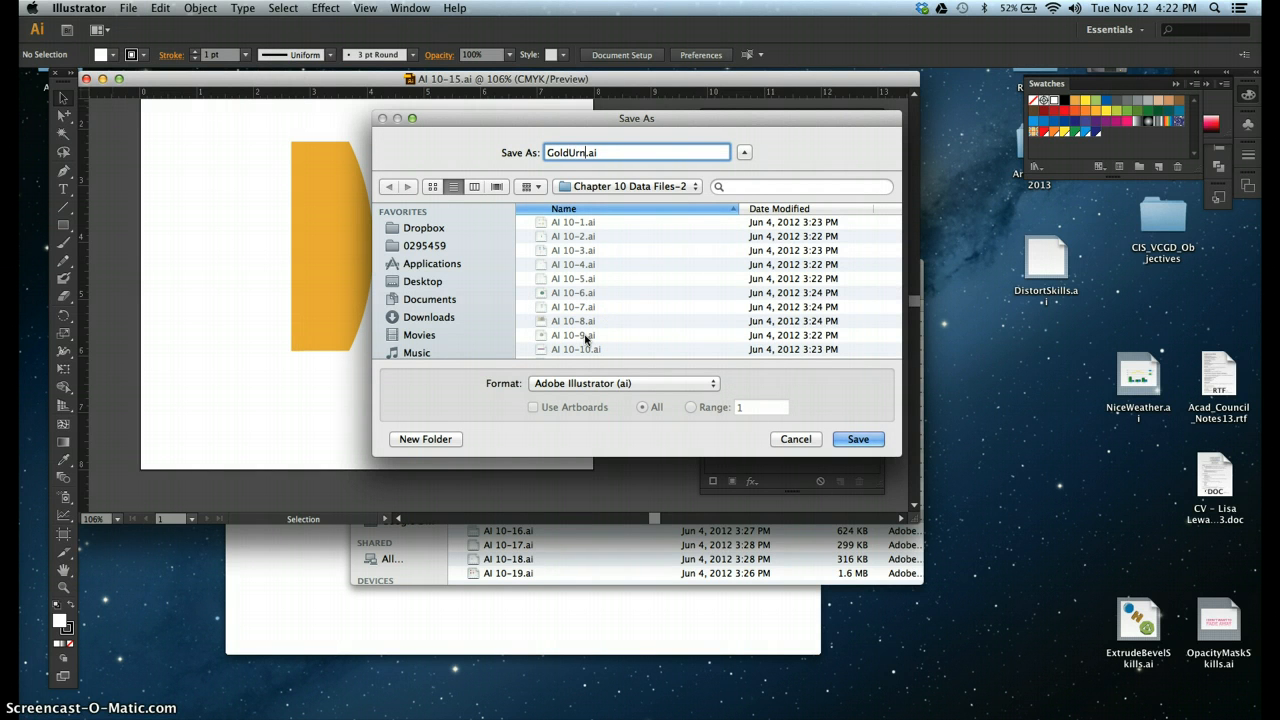
left_click(423, 283)
left_click(852, 437)
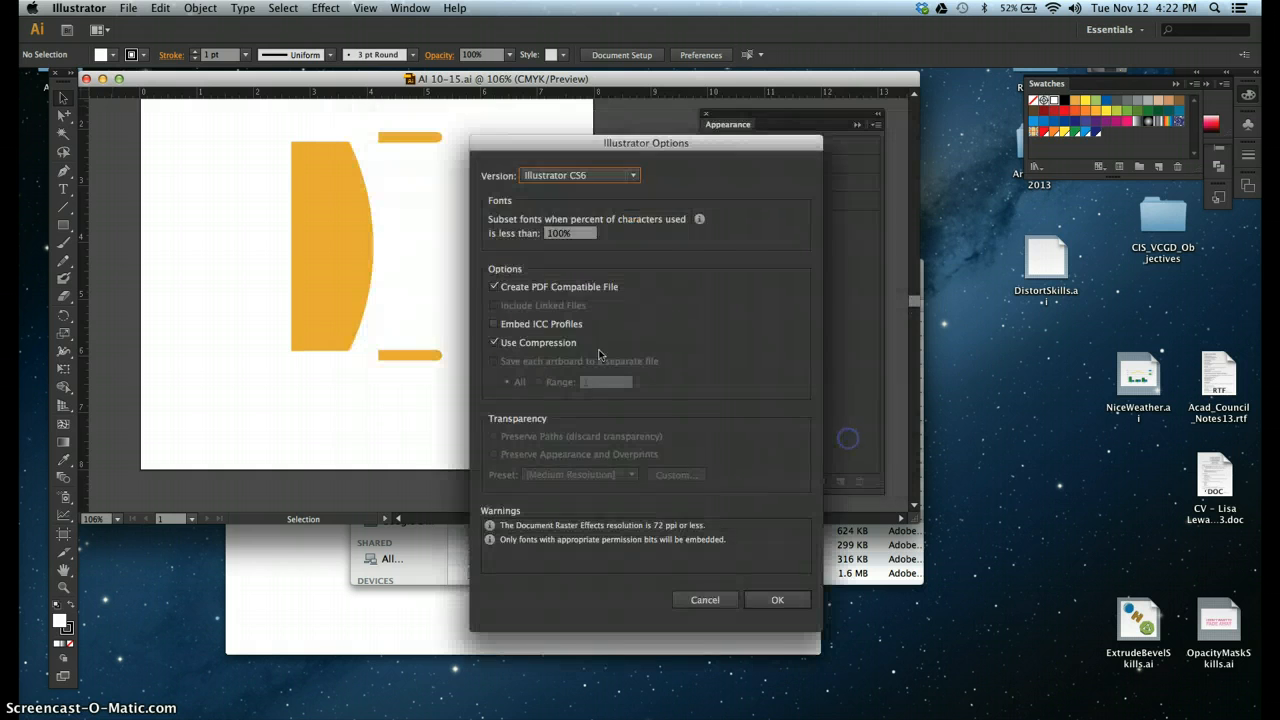
left_click(777, 600)
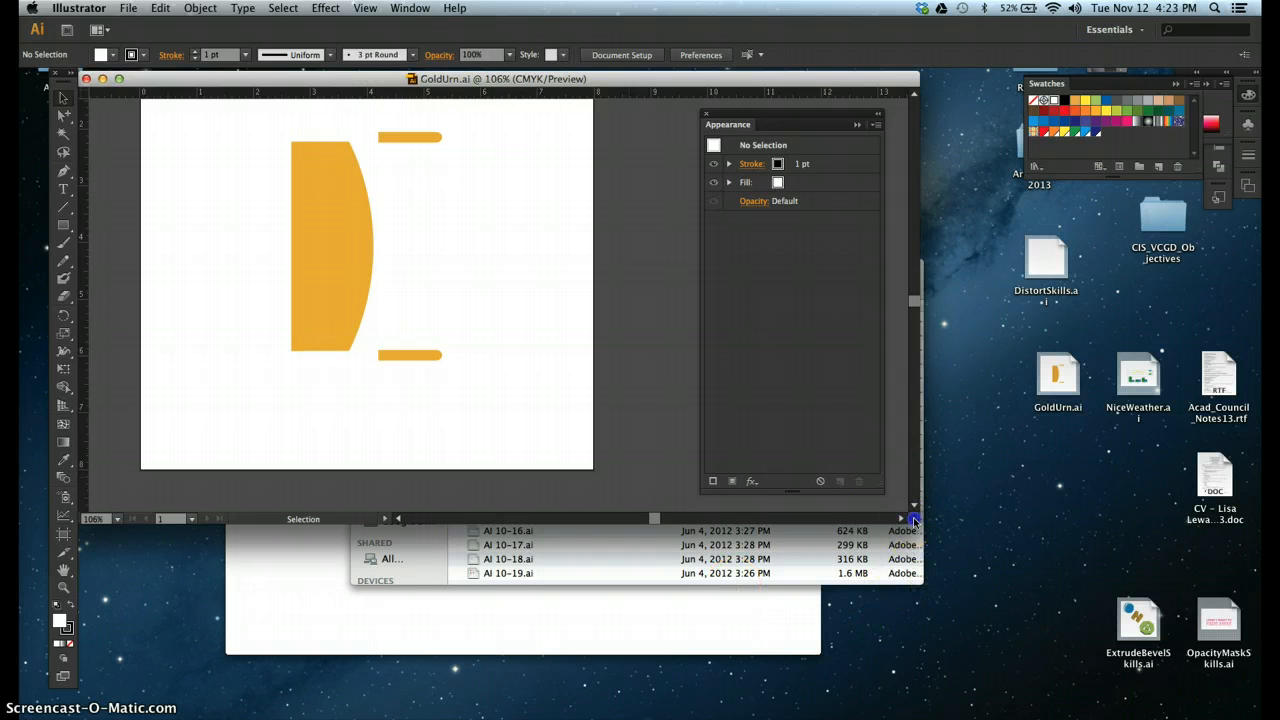
- In an enlarged document window, select all the gold shapes and hide their selection edges
left_click_drag(913, 515, 1195, 689)
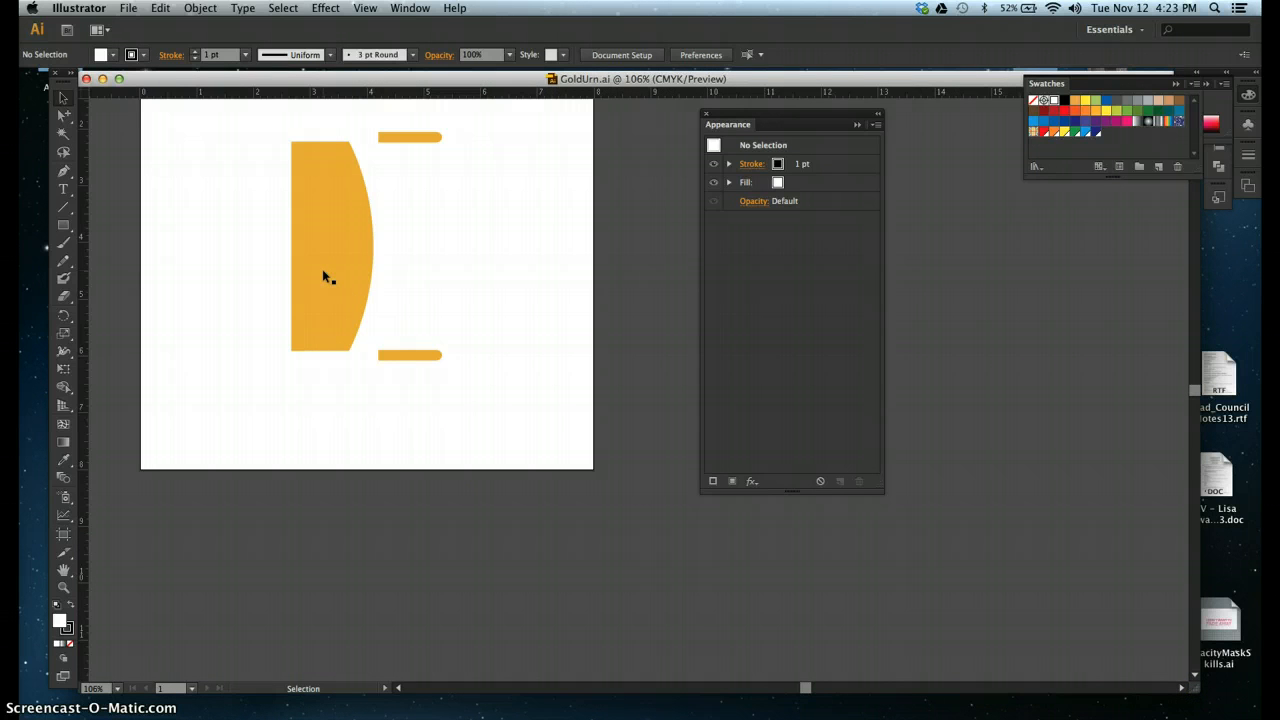
key("super+a")
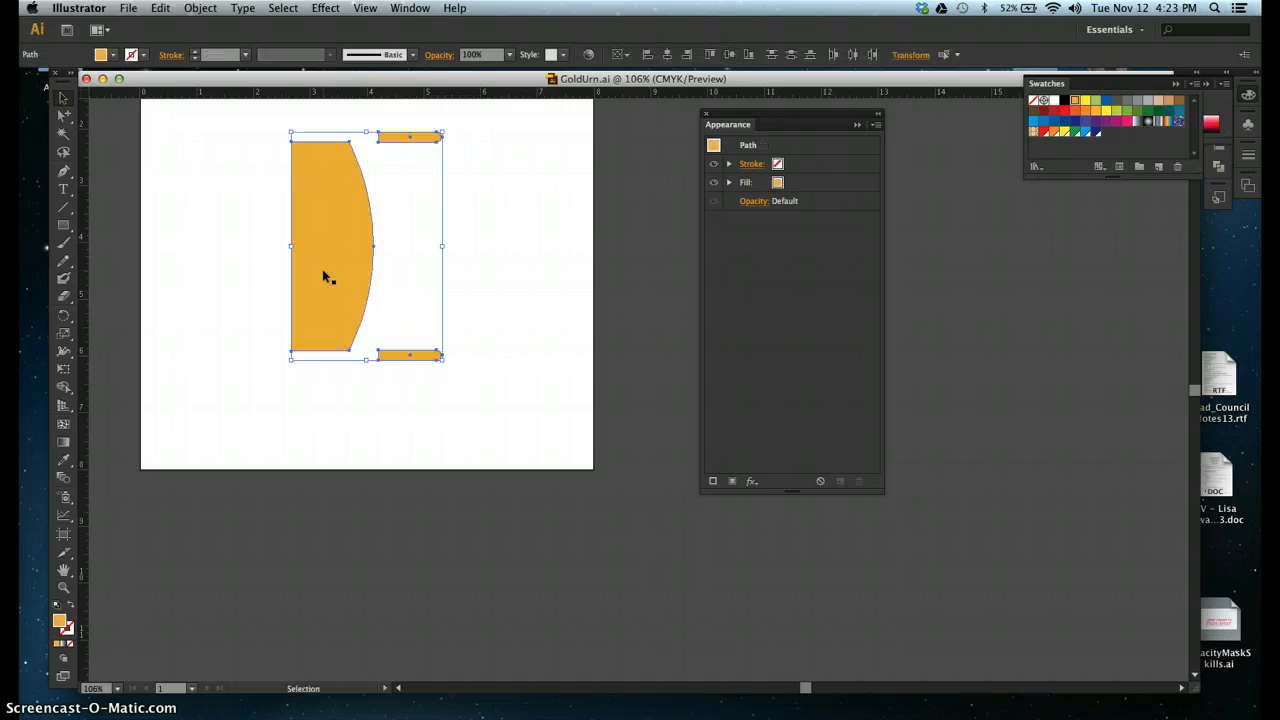
left_click(365, 8)
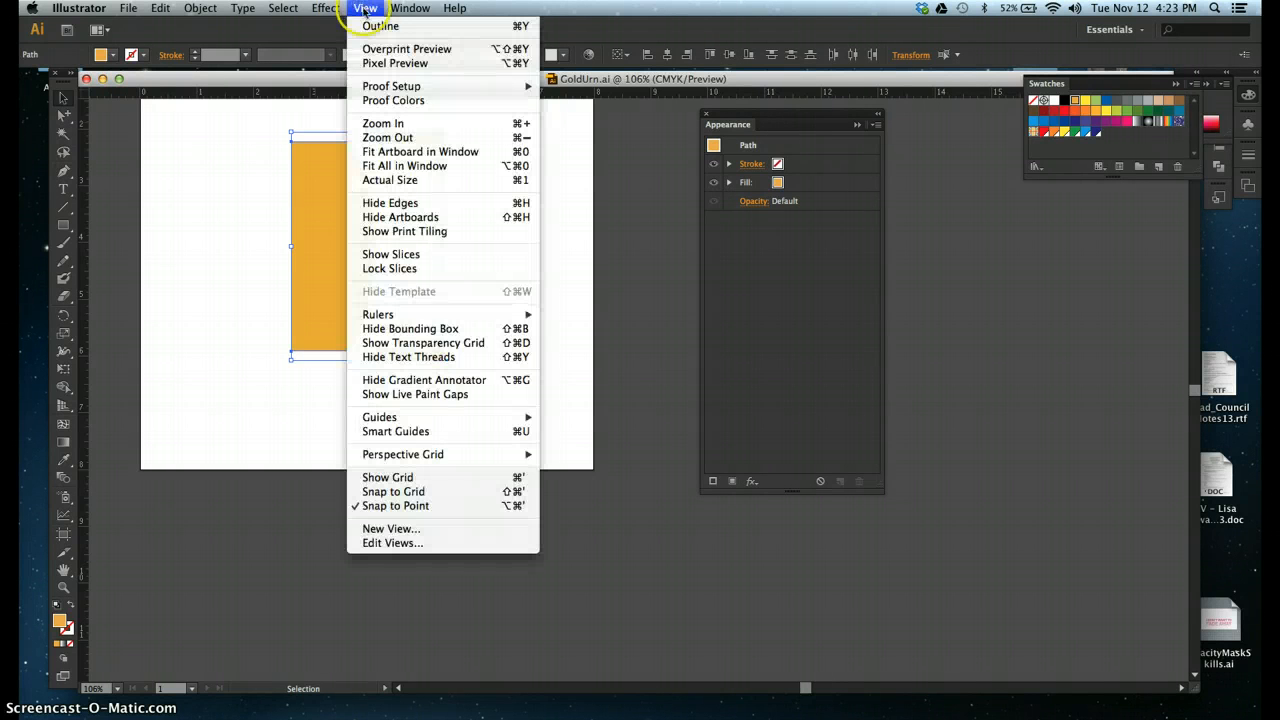
left_click(388, 203)
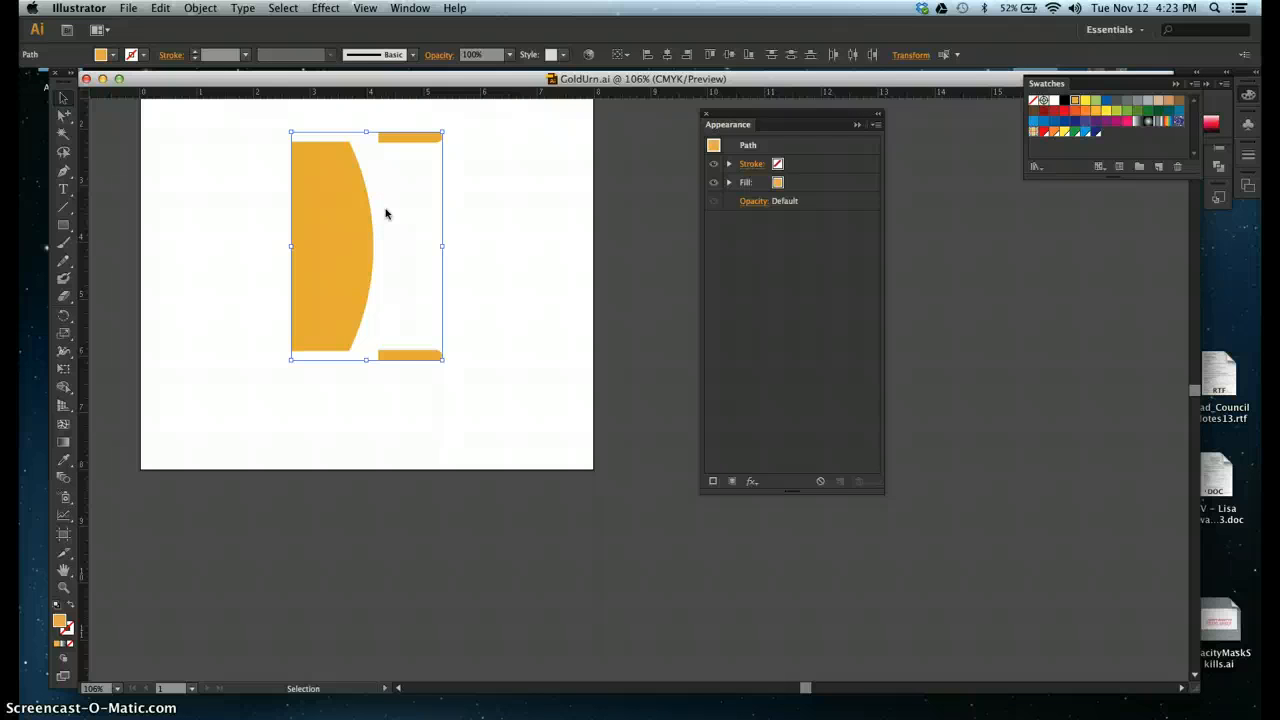
- Dock the Align options beneath a shortened Appearance list and align the gold shapes by their left edges
left_click(418, 10)
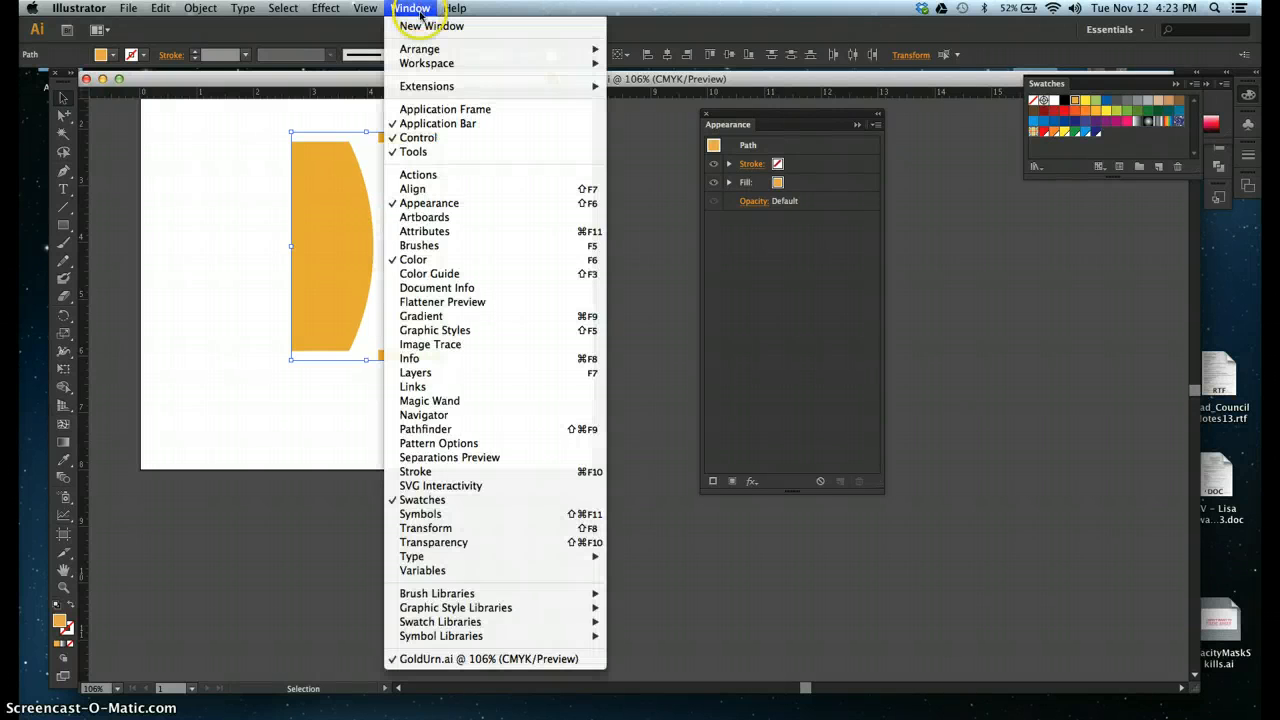
left_click(420, 189)
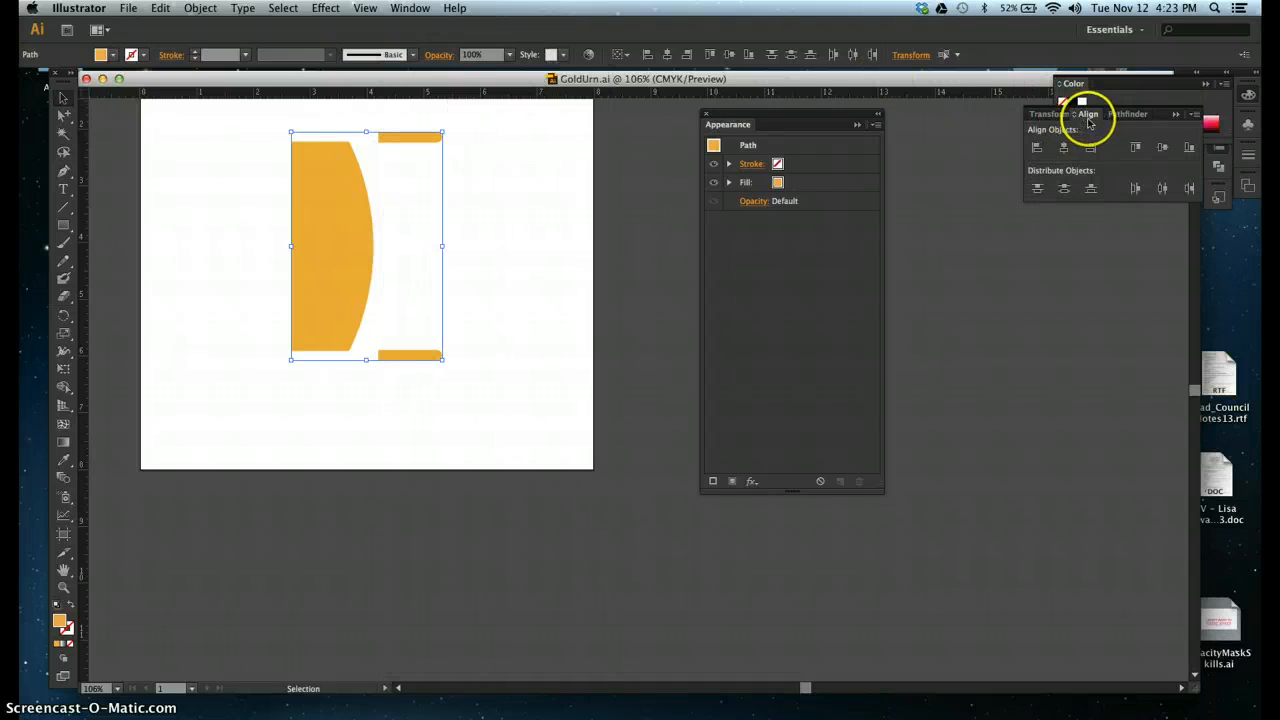
left_click_drag(1090, 120, 765, 498)
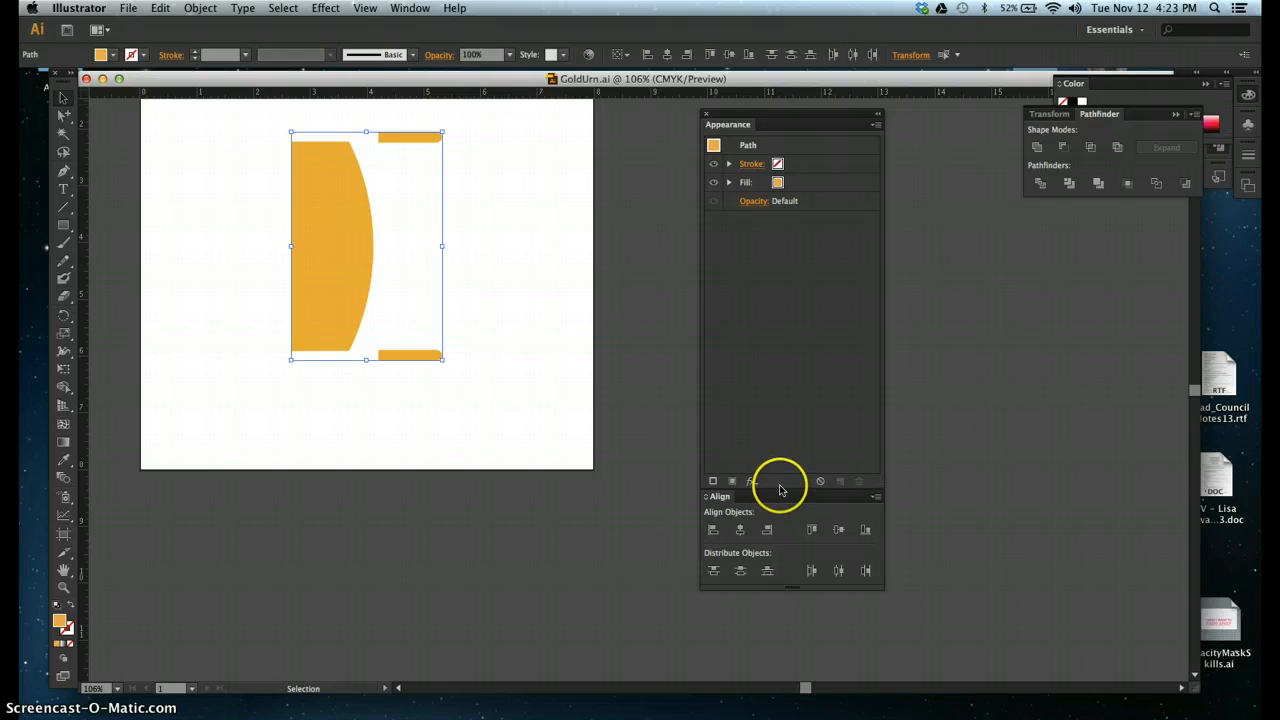
left_click_drag(781, 488, 790, 233)
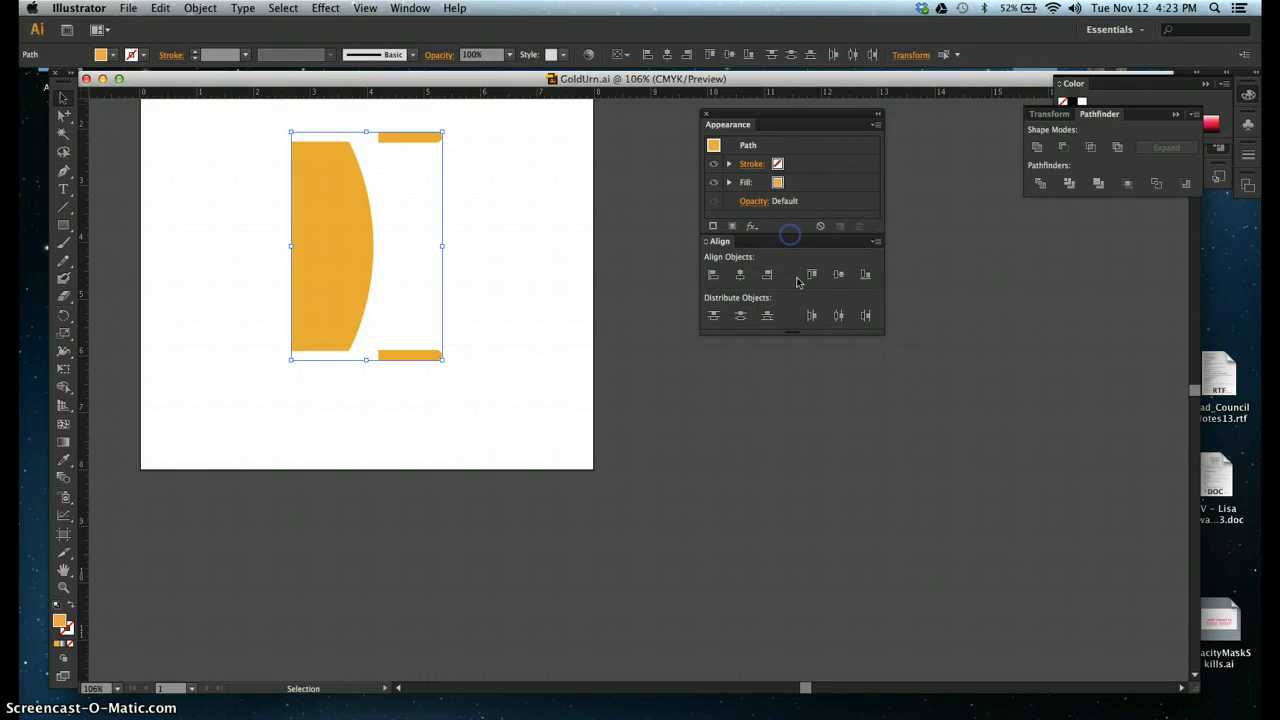
left_click(713, 276)
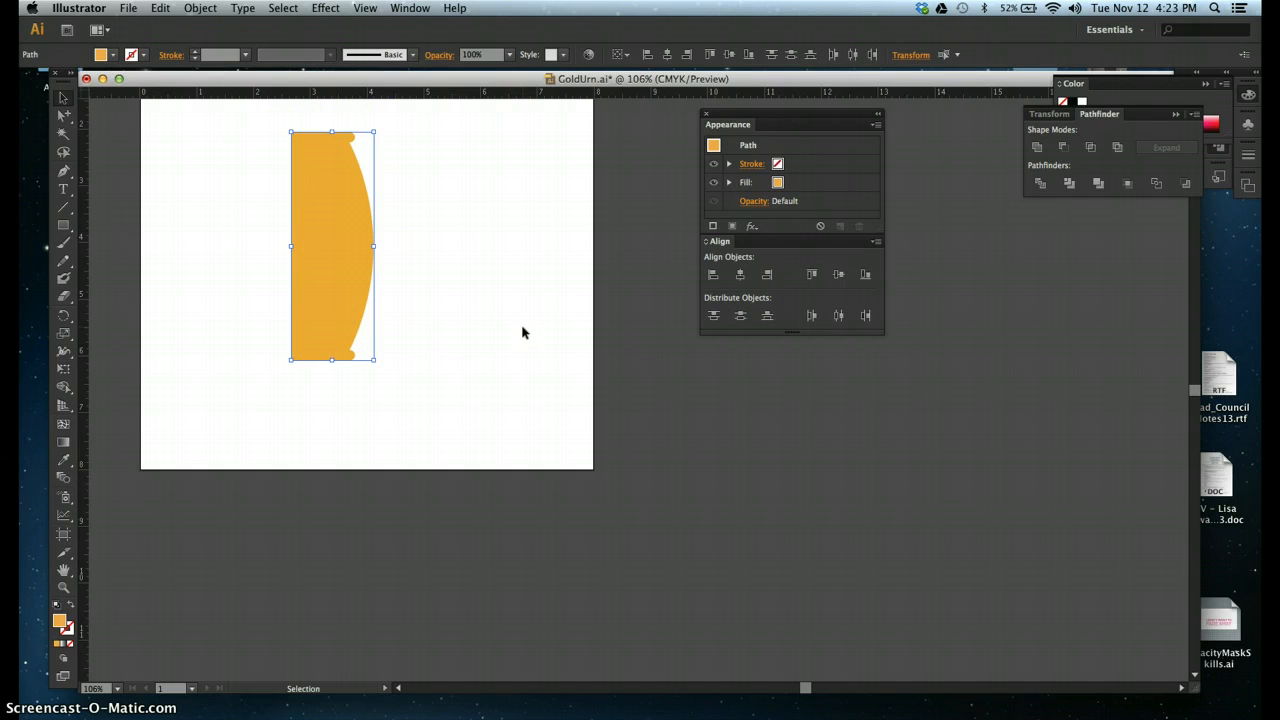
left_click(325, 9)
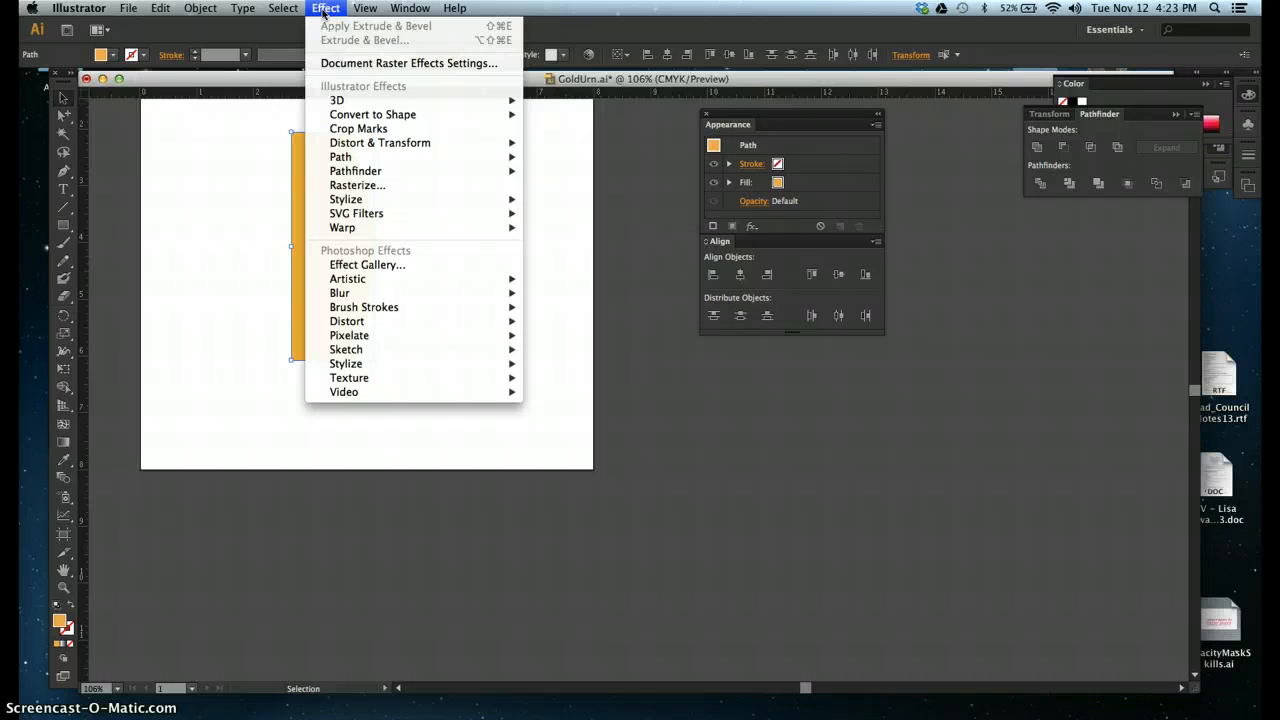
left_click(340, 100)
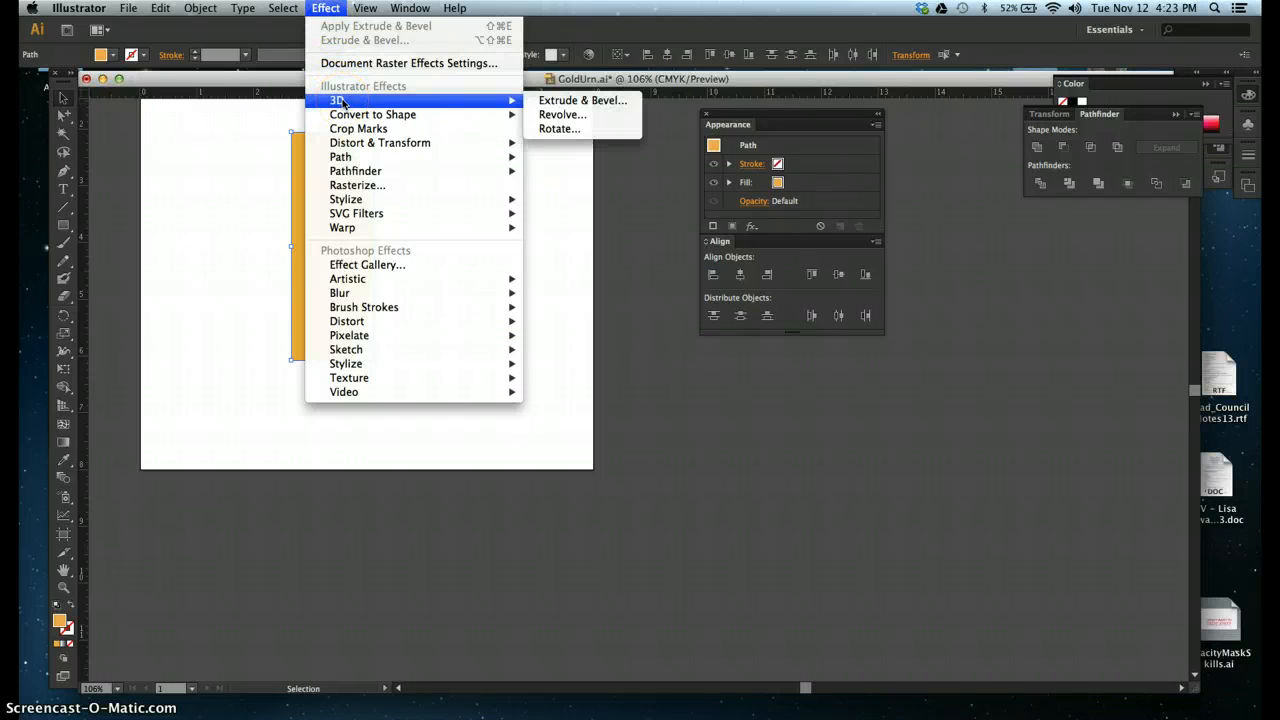
left_click(590, 114)
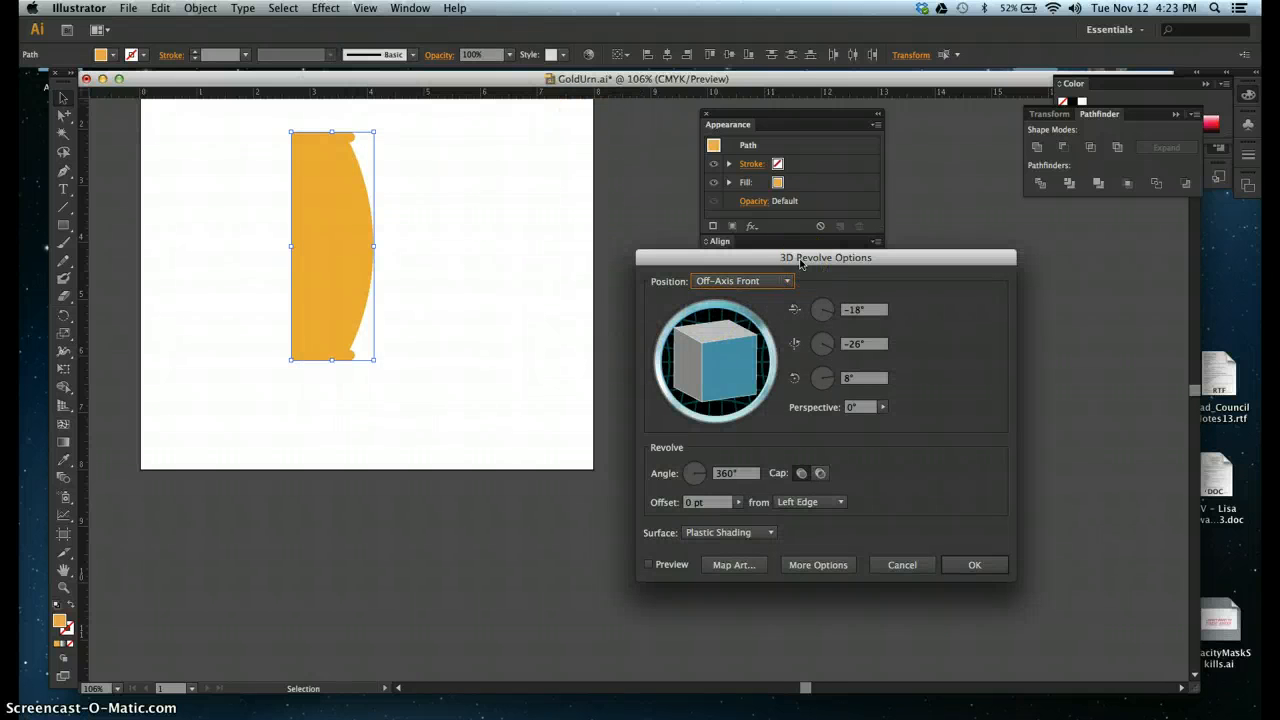
left_click(648, 565)
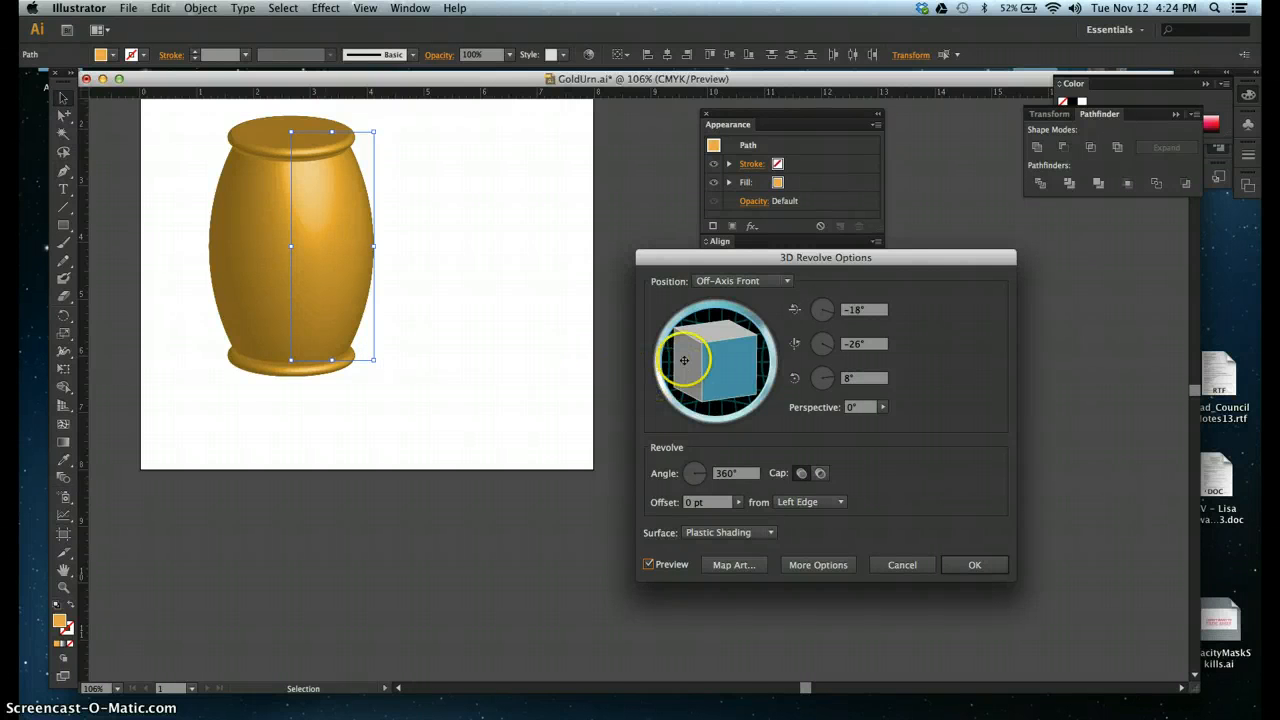
left_click_drag(680, 363, 743, 380)
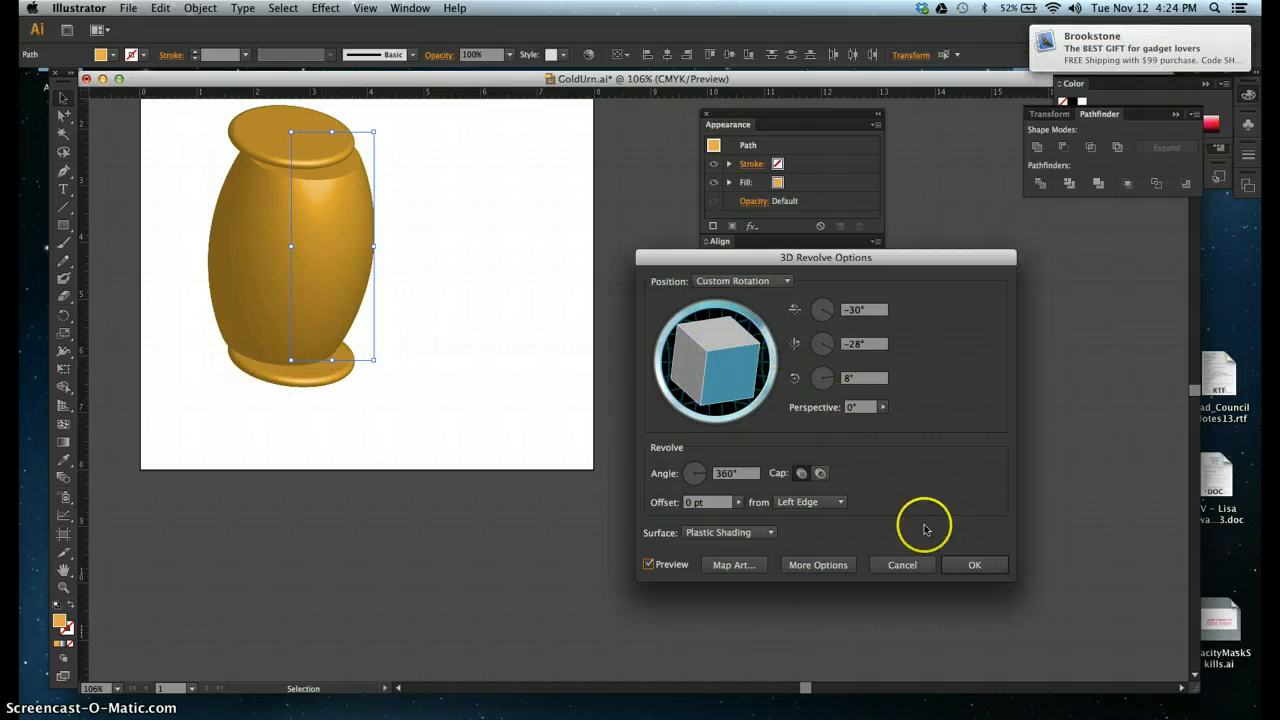
left_click(921, 564)
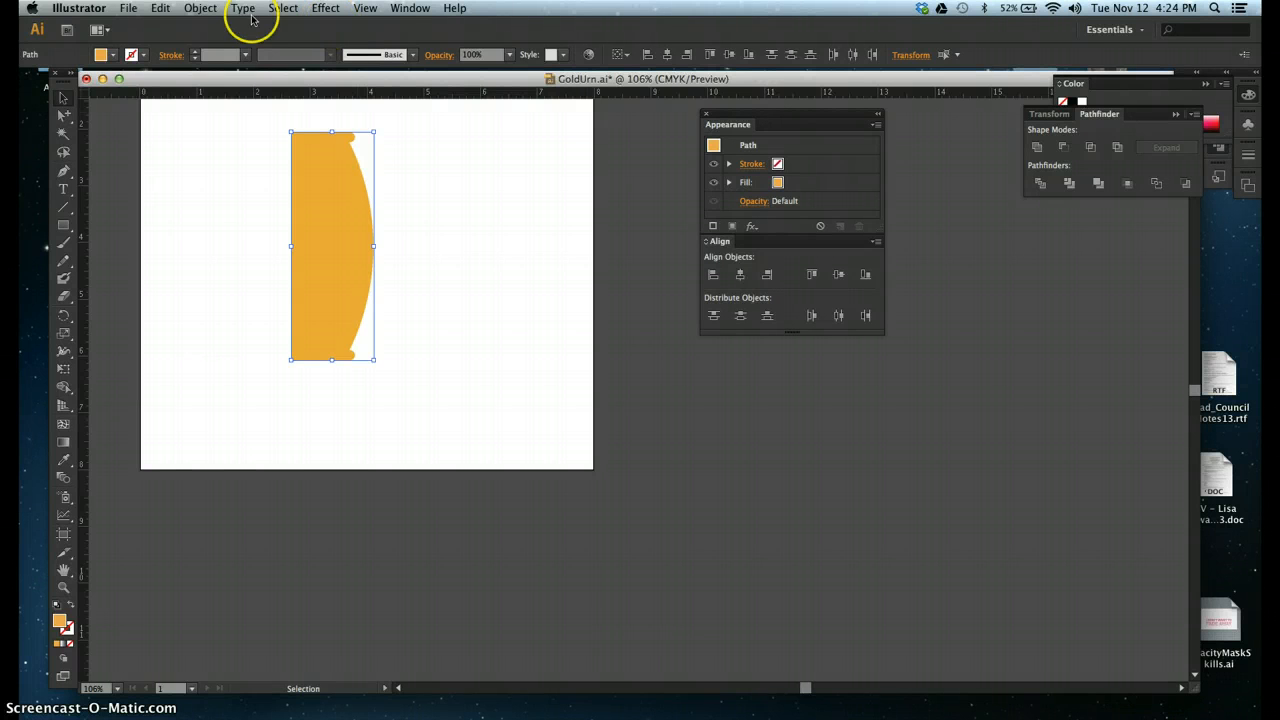
- Group the selected gold shapes into a single object
left_click(188, 8)
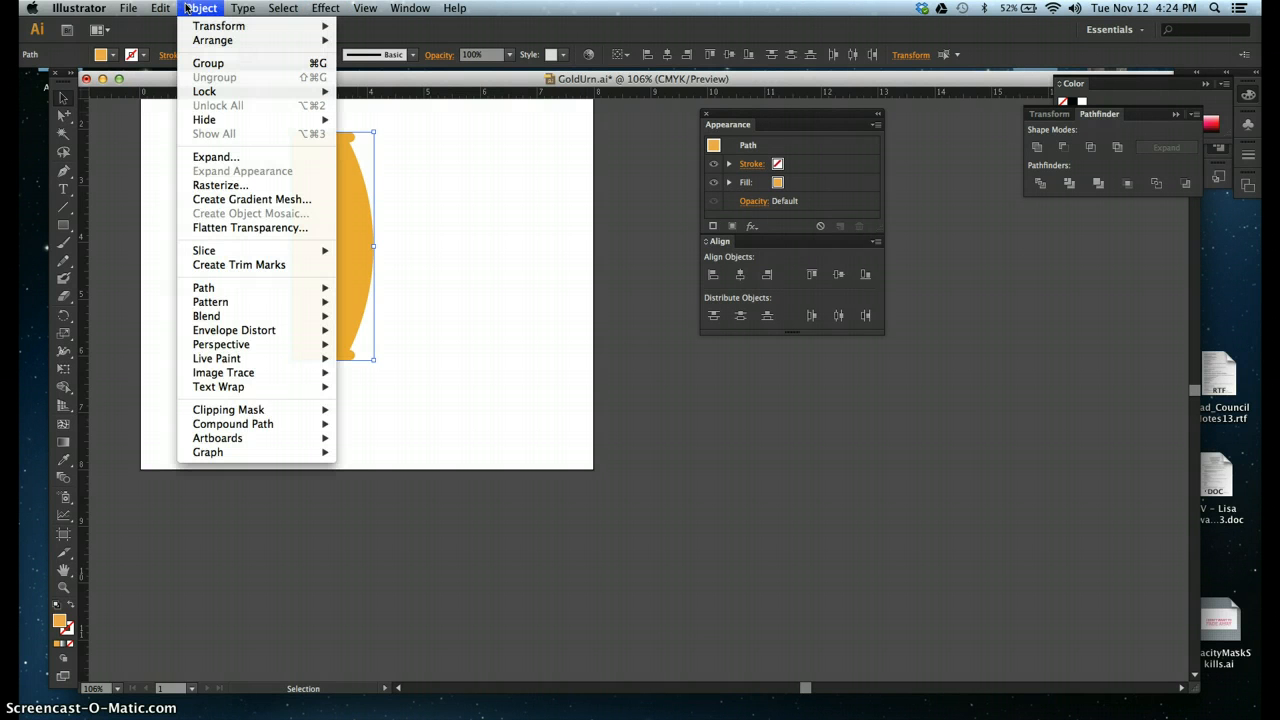
left_click(207, 63)
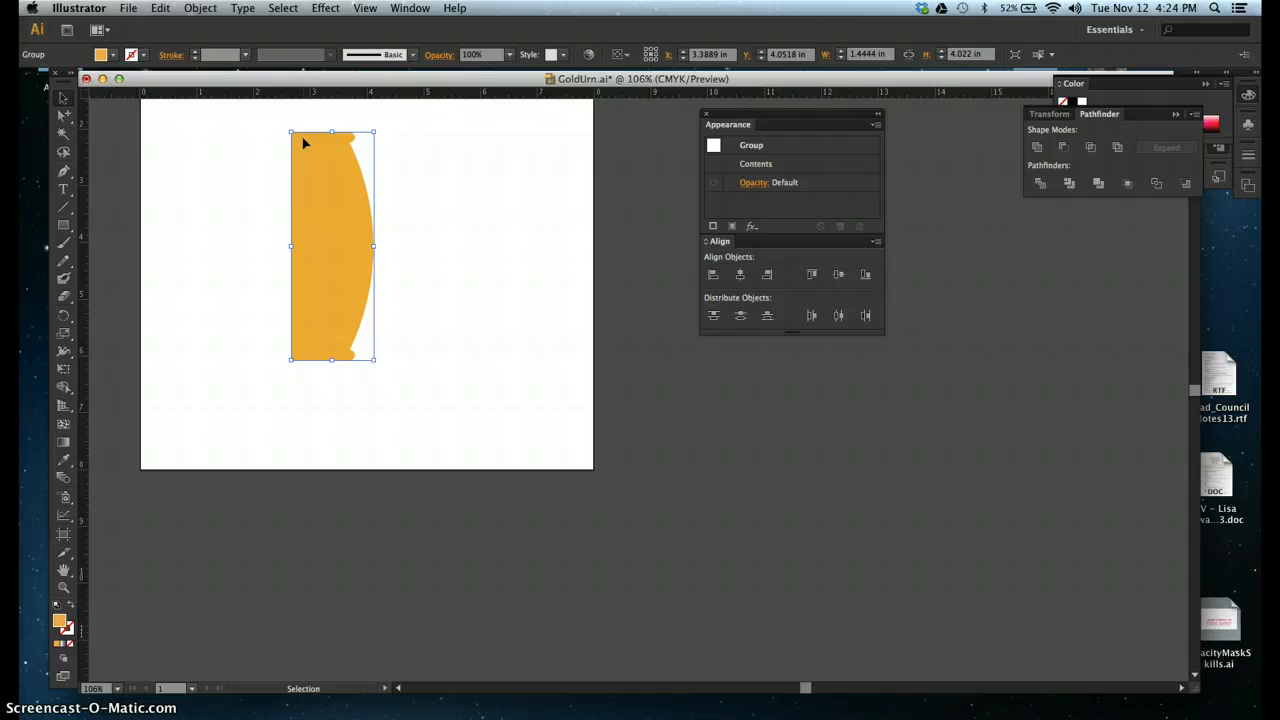
left_click(323, 9)
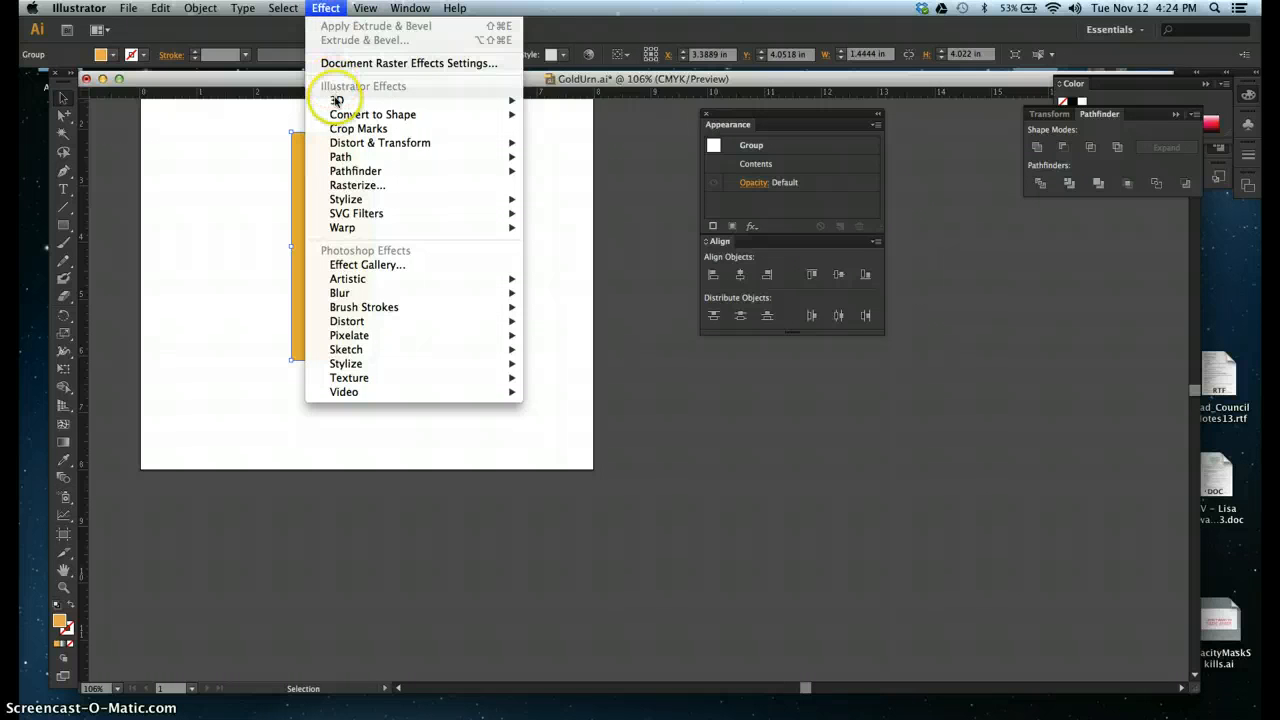
mouse_move(337, 101)
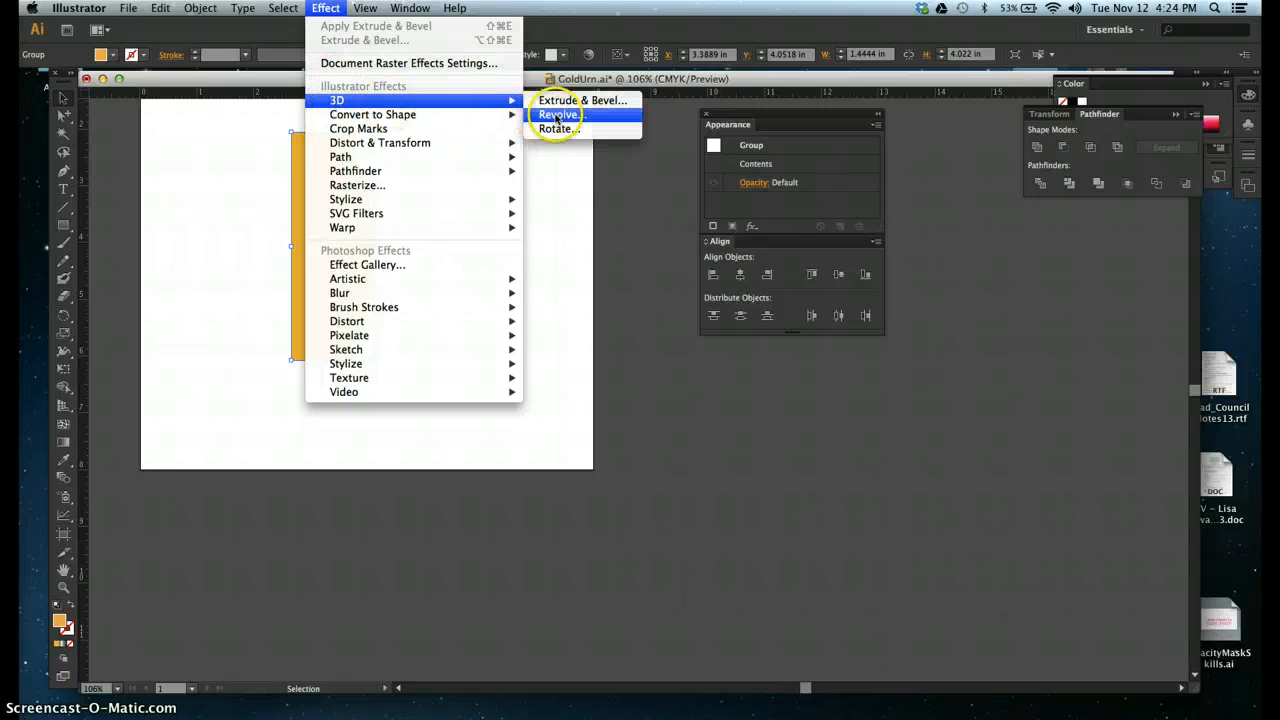
left_click(558, 115)
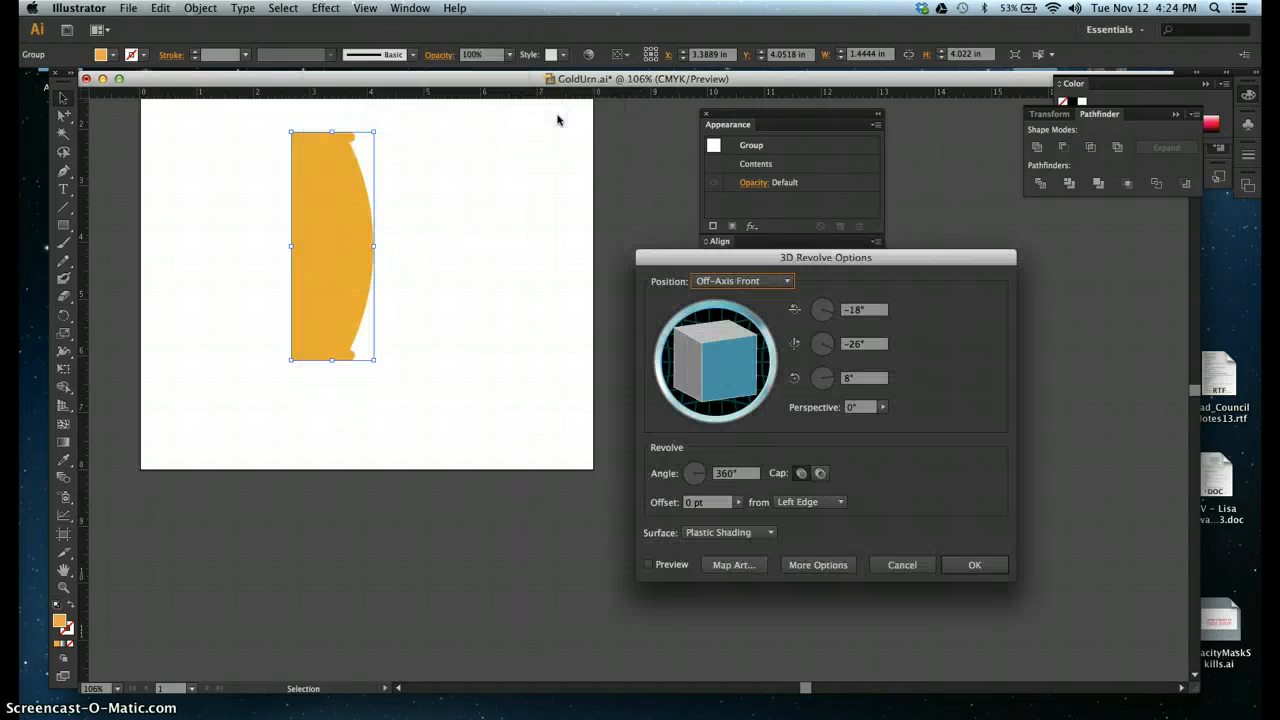
left_click(648, 565)
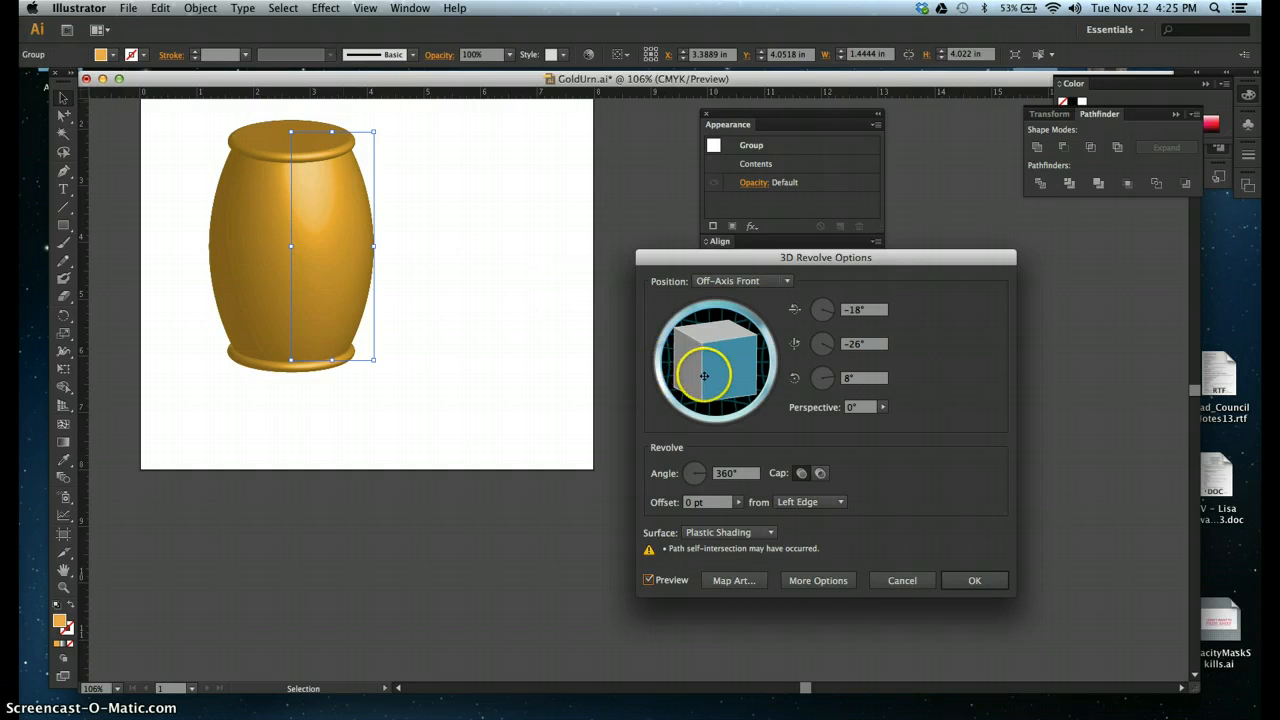
left_click_drag(704, 375, 740, 377)
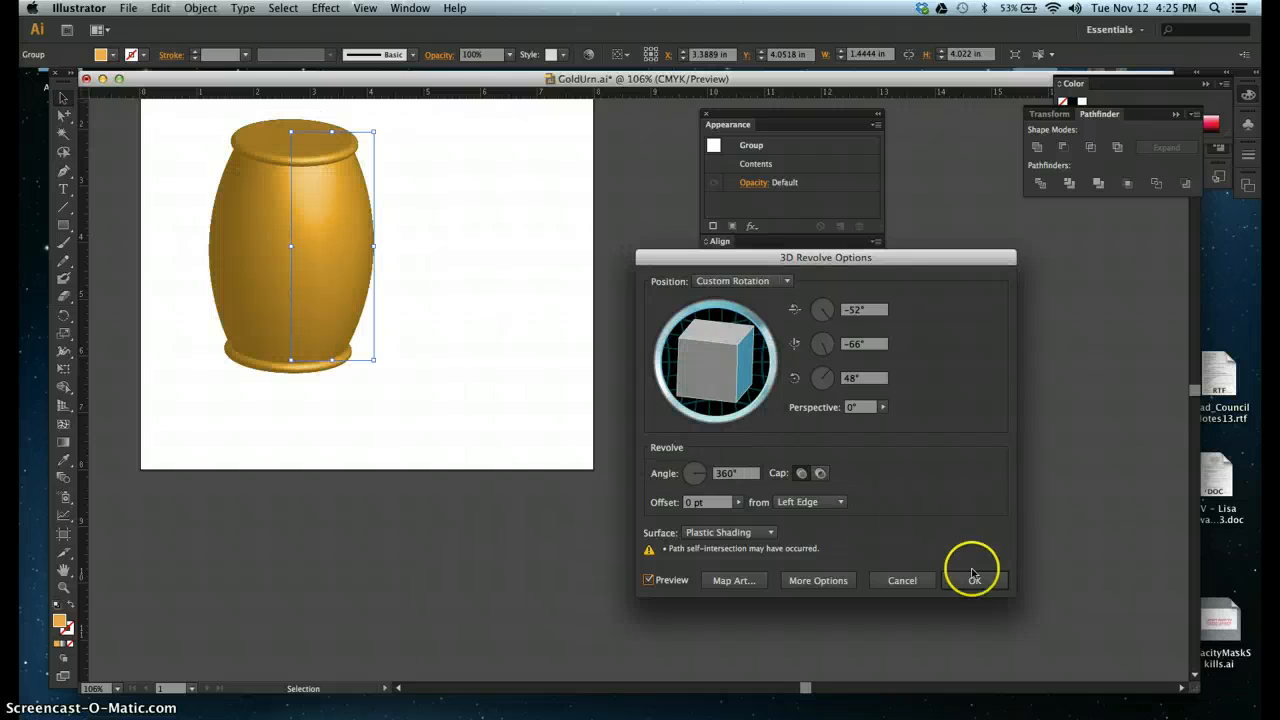
left_click(917, 589)
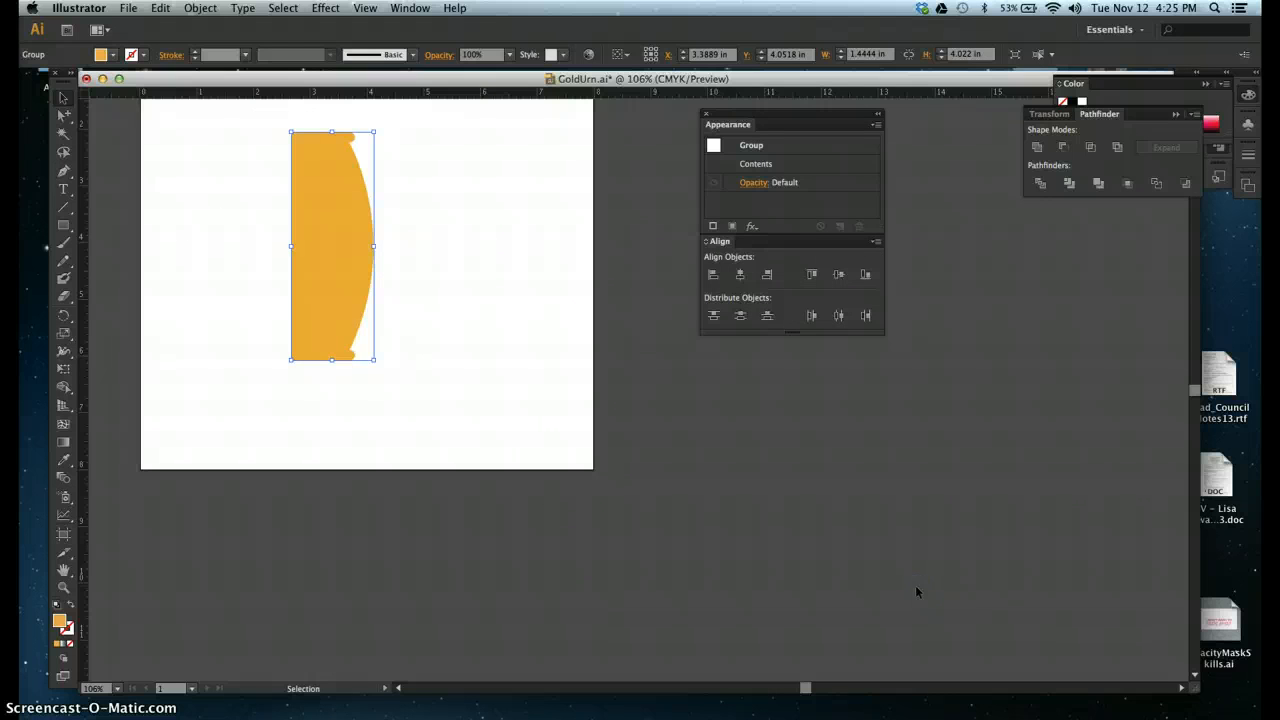
- Apply a 3D Revolve effect to the gold group with a 48 pt offset from the left edge
left_click(325, 8)
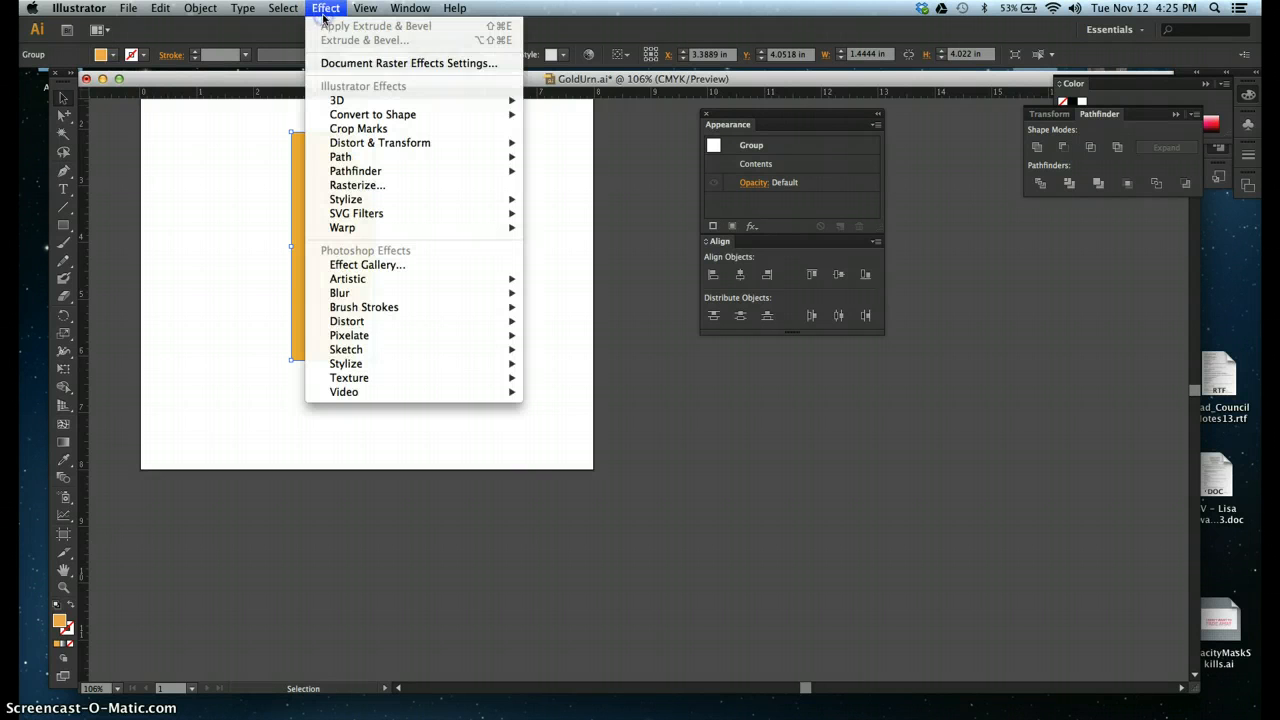
mouse_move(491, 107)
left_click(565, 114)
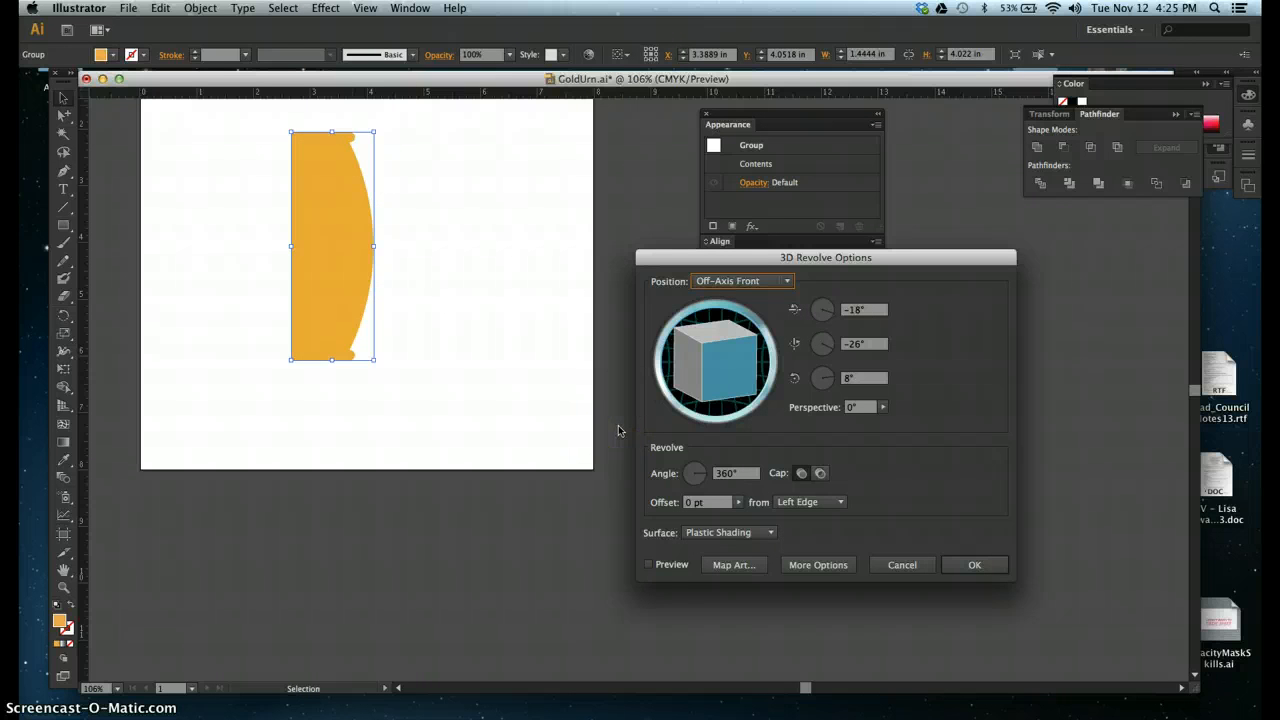
left_click(652, 564)
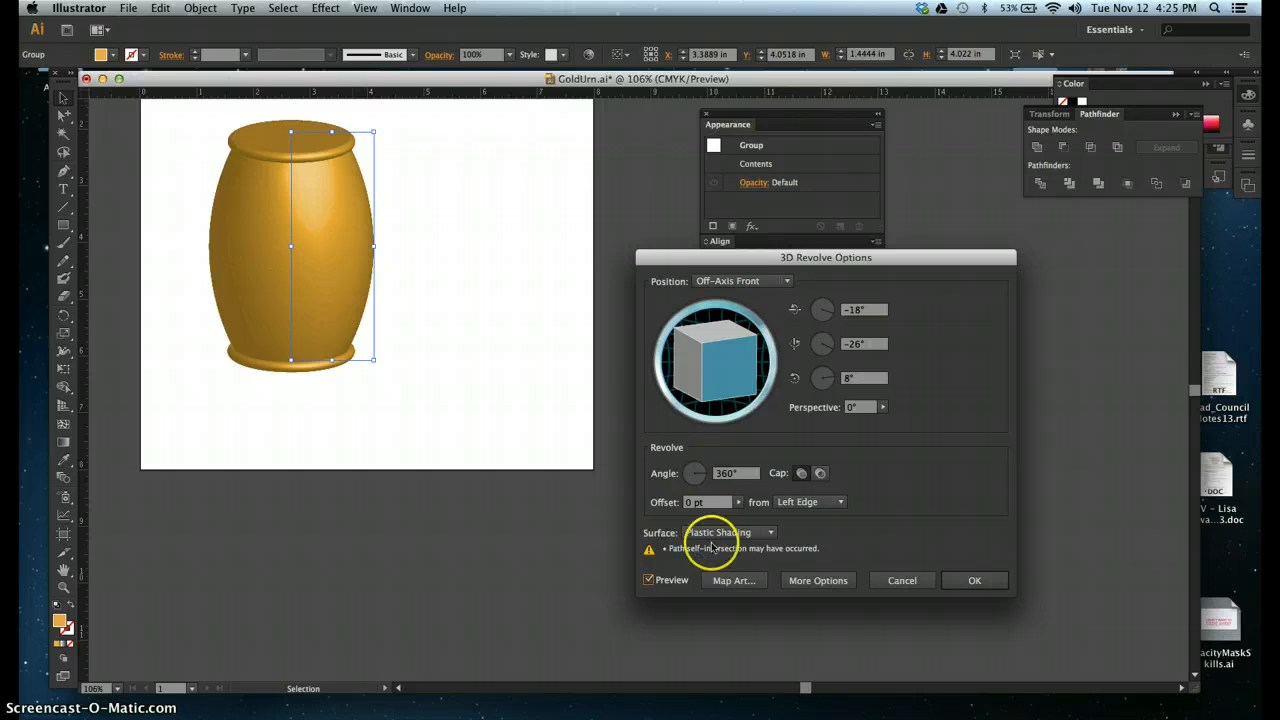
left_click(738, 503)
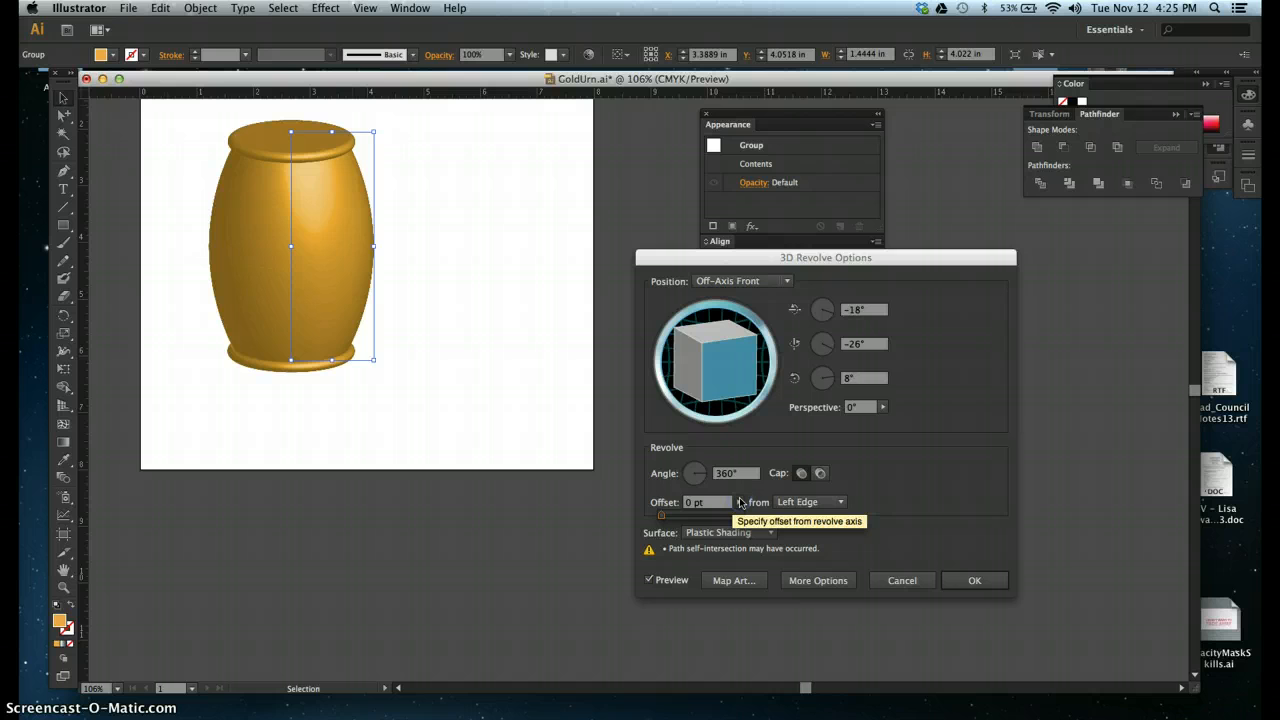
left_click(651, 528)
left_click(694, 502)
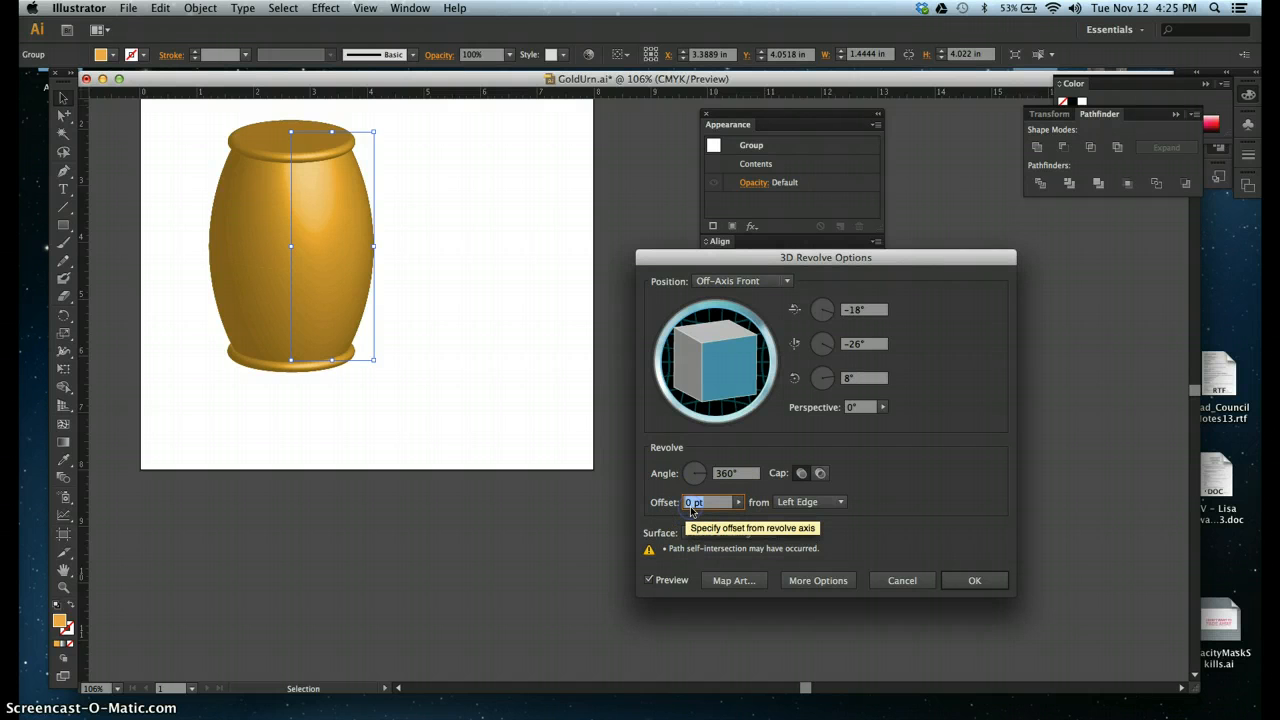
type("48")
left_click(993, 582)
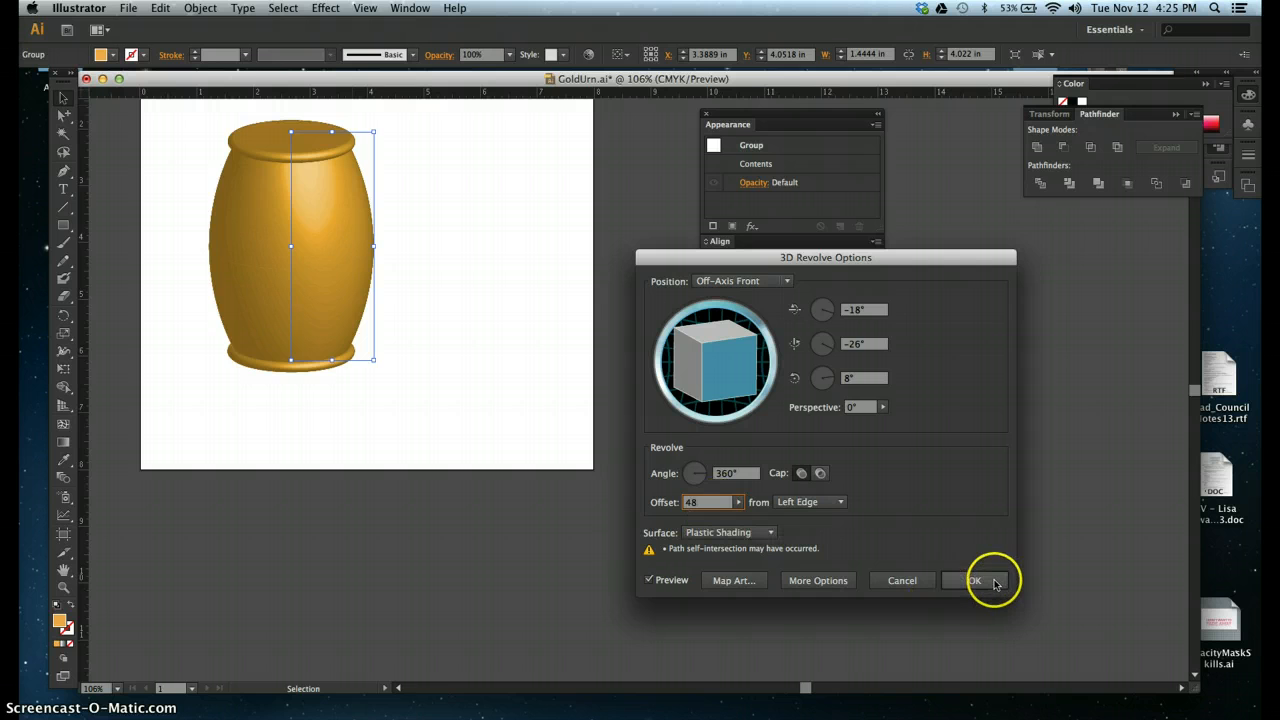
left_click(974, 581)
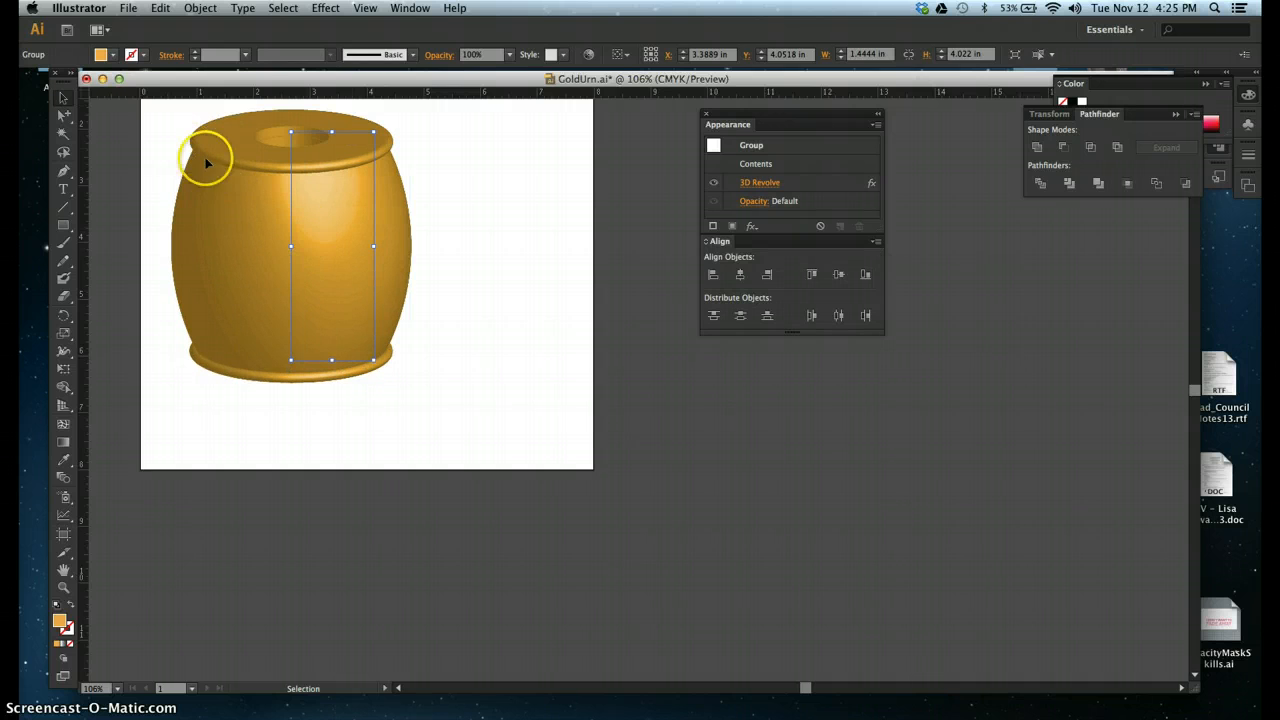
left_click(399, 212)
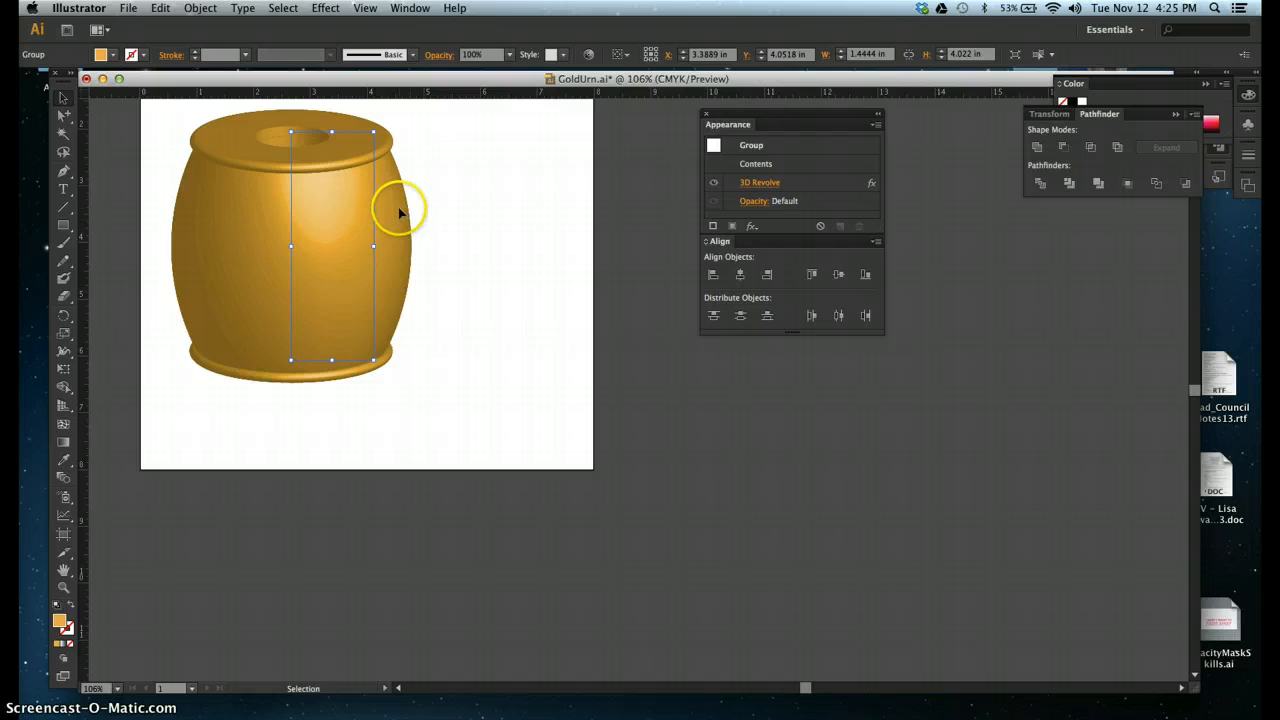
- Reopen the group's 3D Revolve effect with a live preview, compare No Shading and Diffuse Shading, and set the surface back to Plastic Shading
left_click(771, 184)
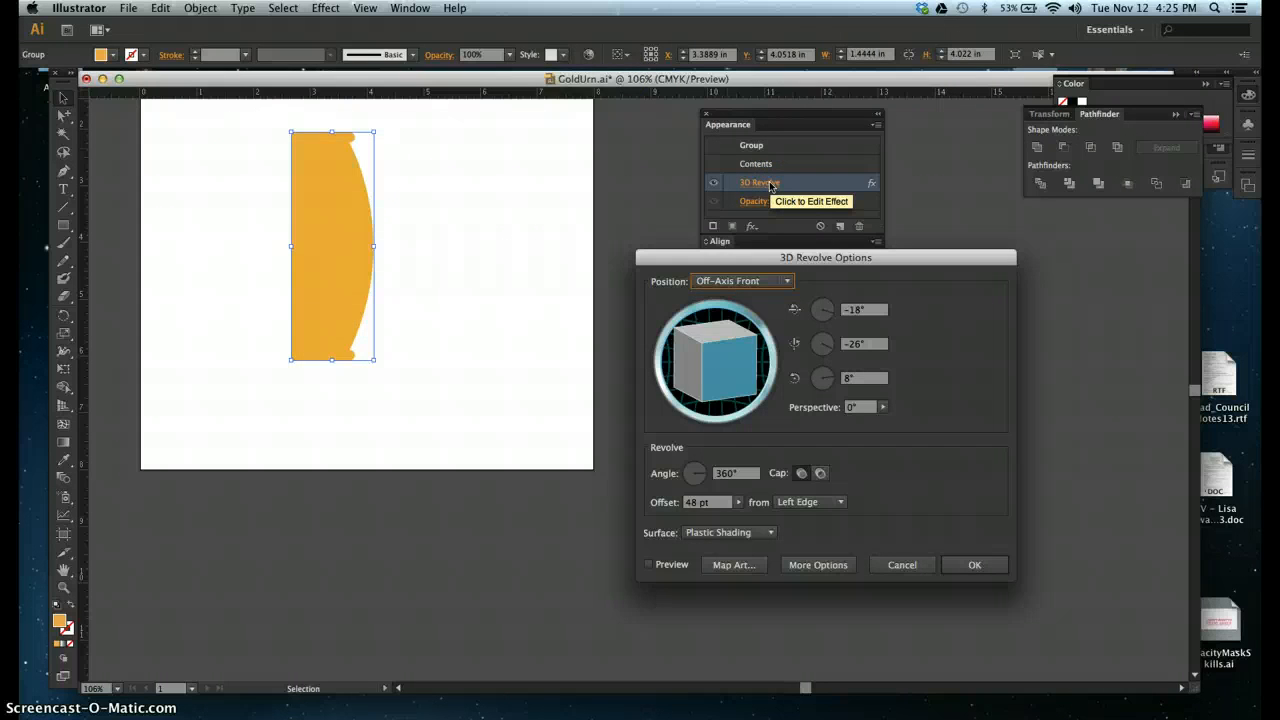
left_click(649, 565)
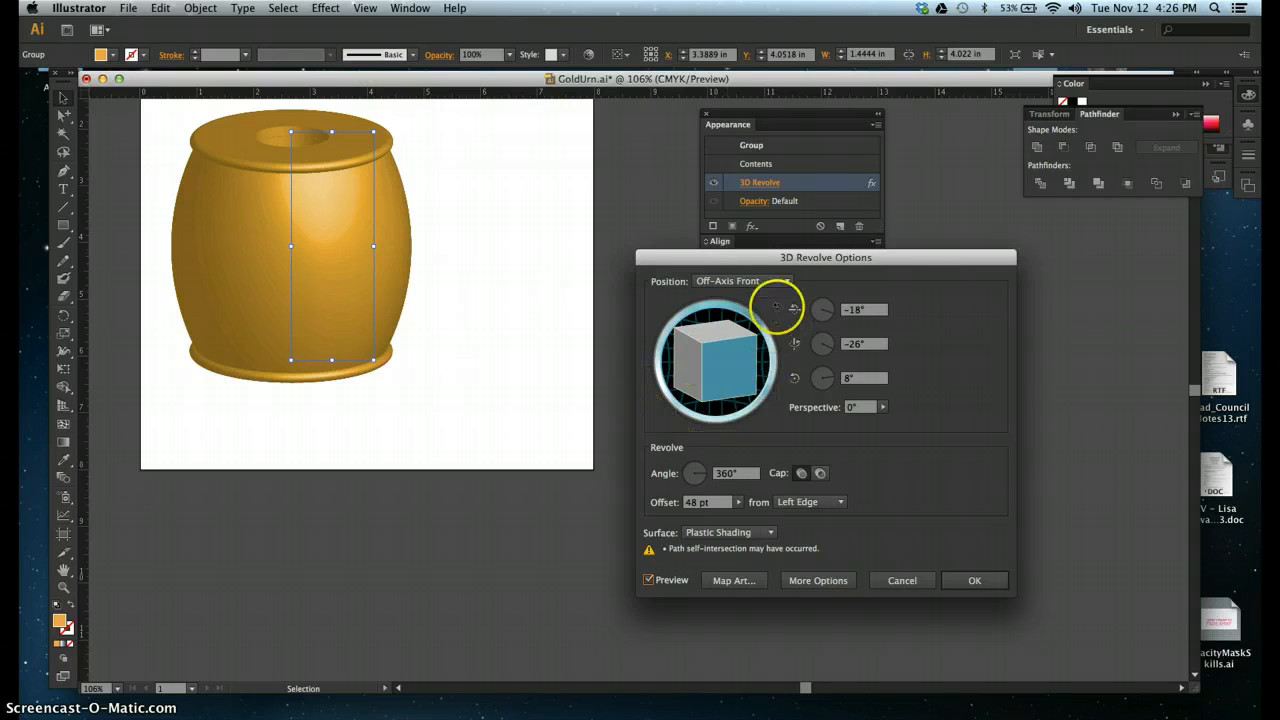
left_click(716, 533)
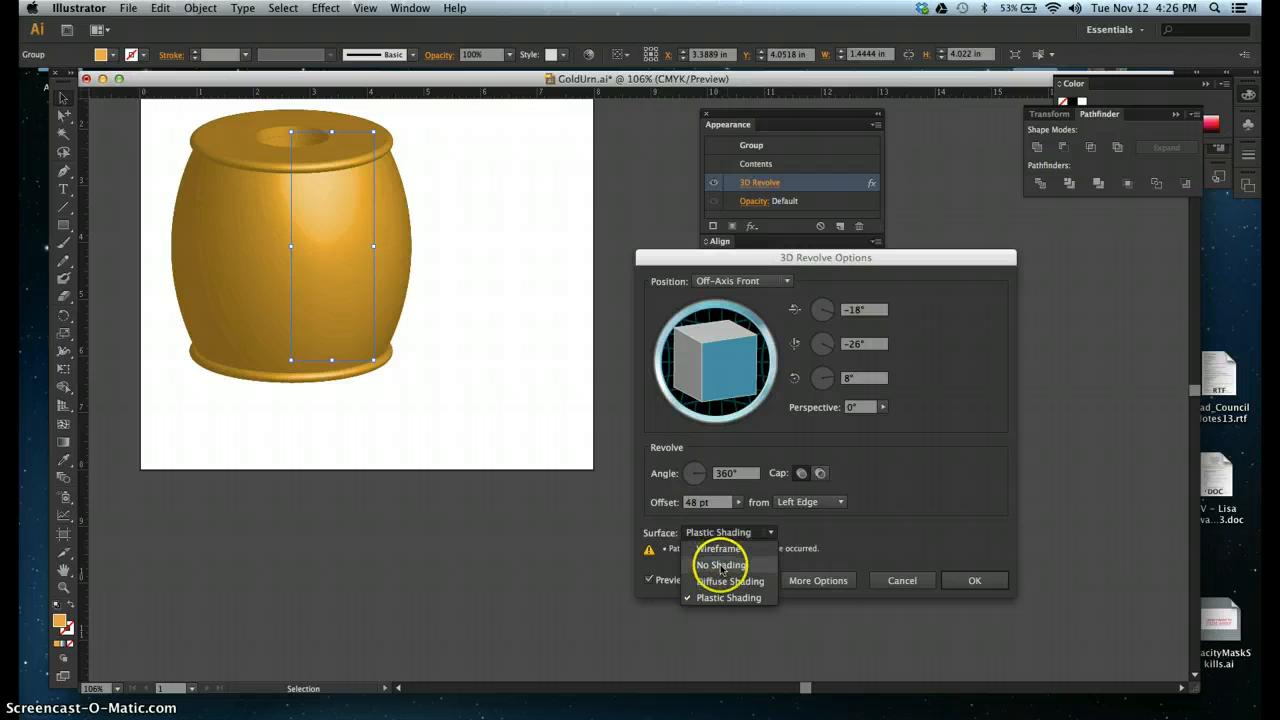
left_click(721, 565)
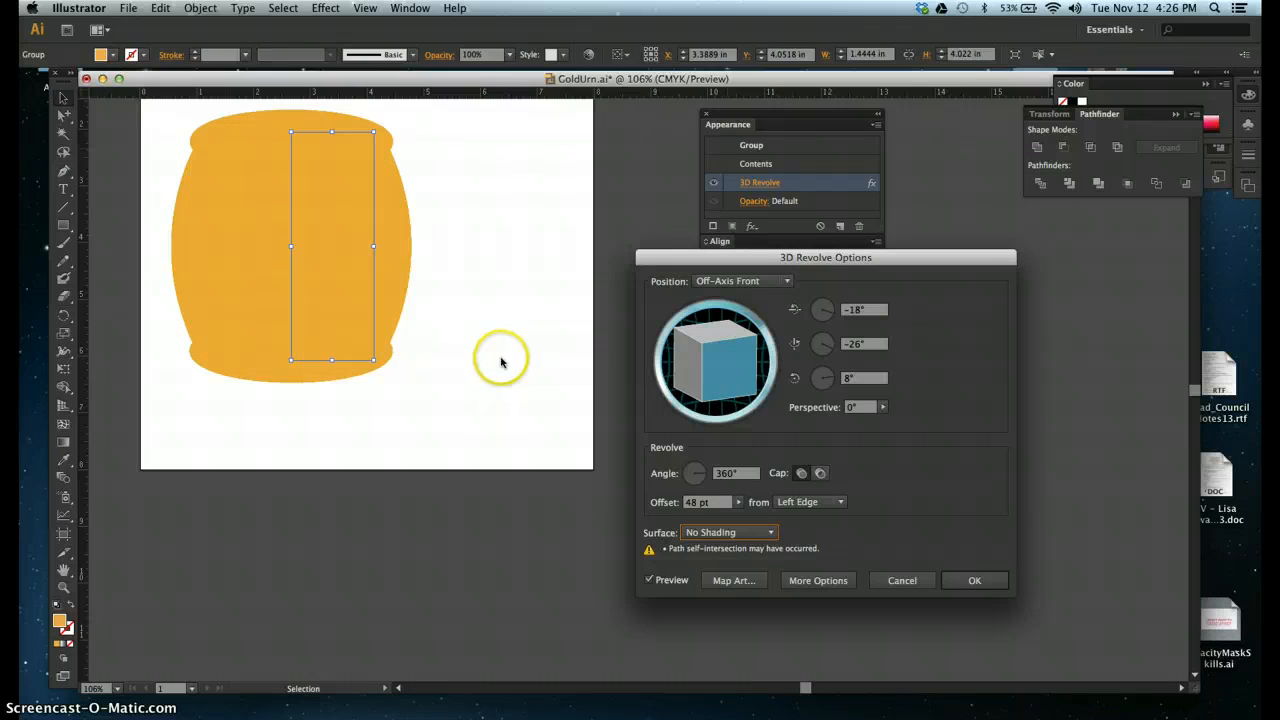
left_click(716, 537)
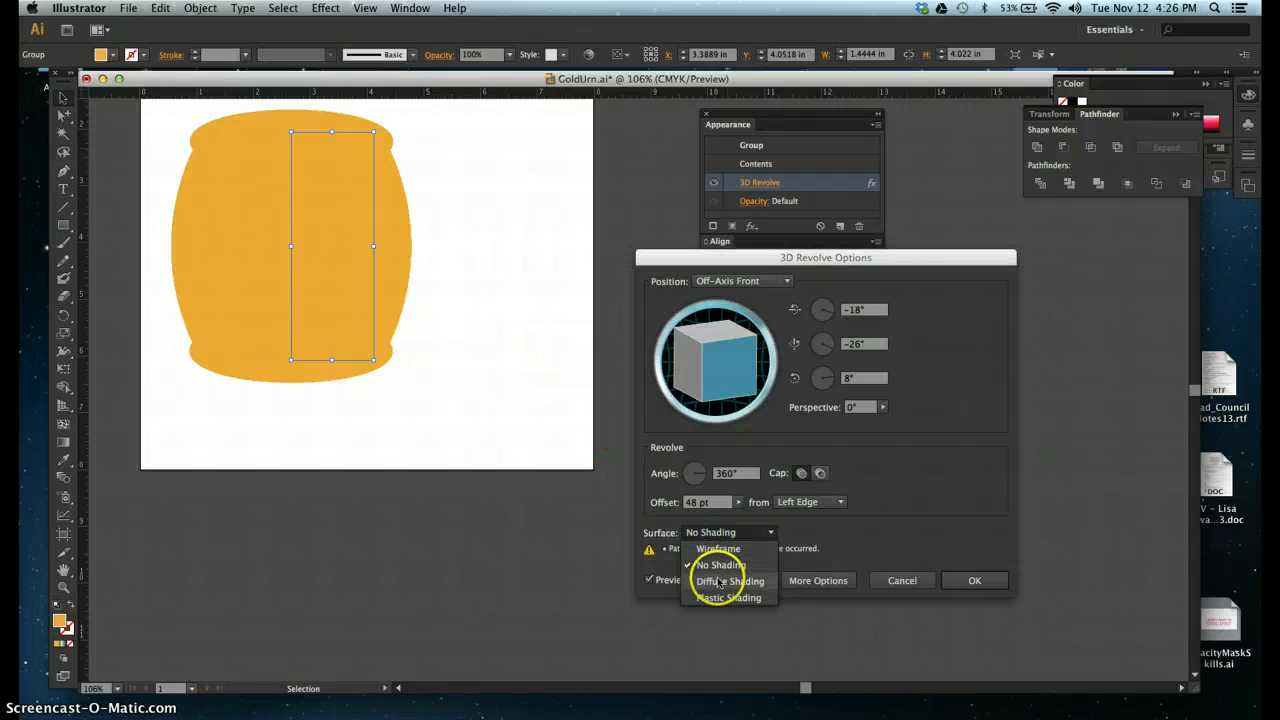
left_click(712, 562)
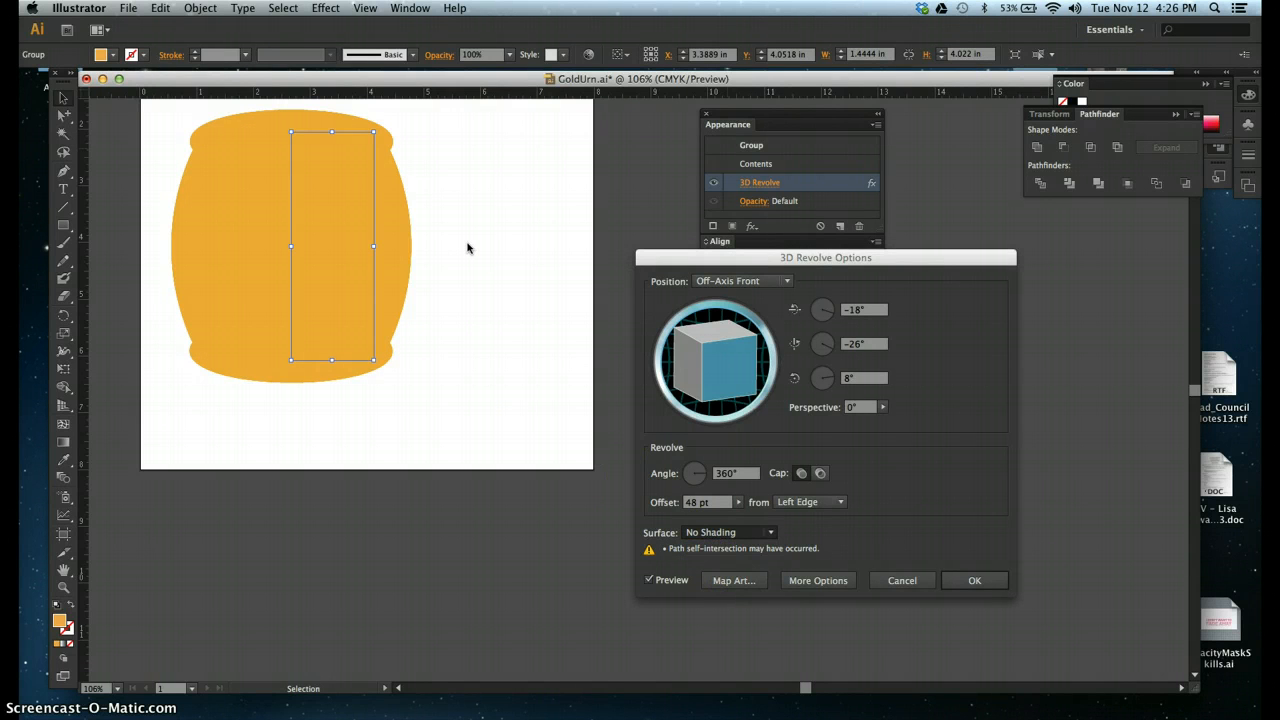
left_click(462, 251)
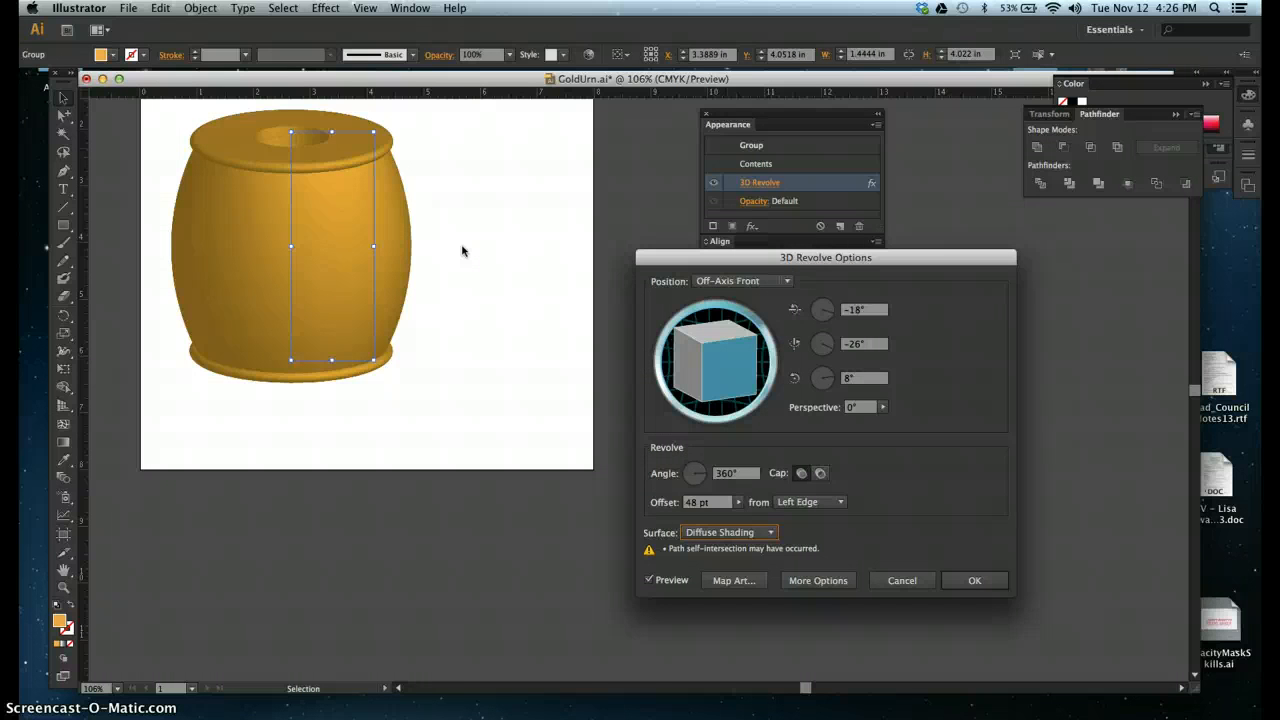
left_click(745, 532)
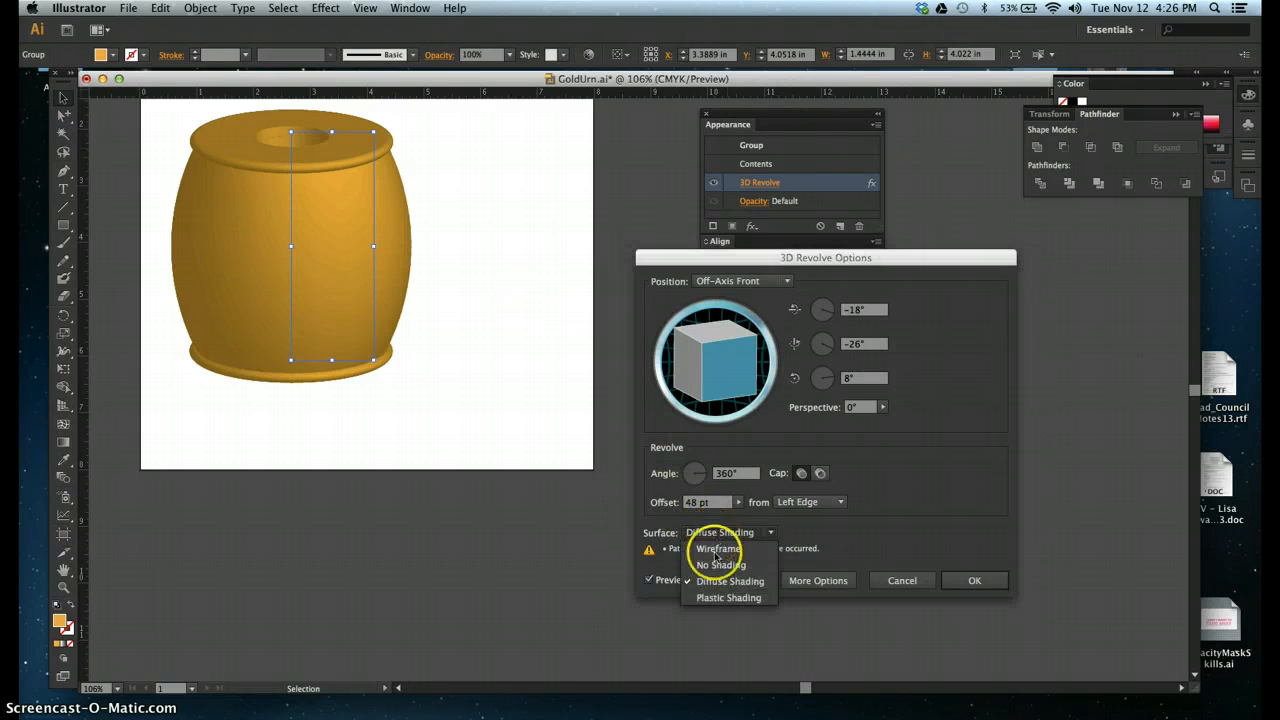
left_click(723, 597)
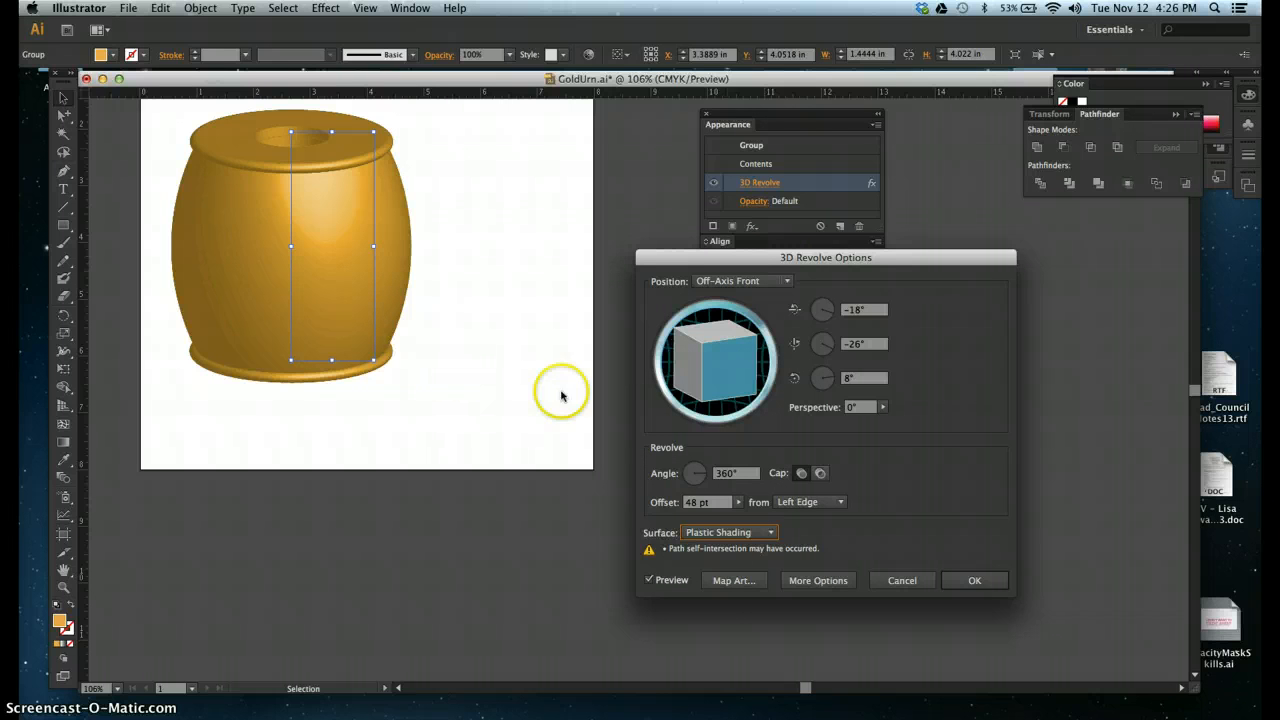
- Expand the 3D Revolve lighting options in full view and lower the ambient light to 45%
left_click(800, 582)
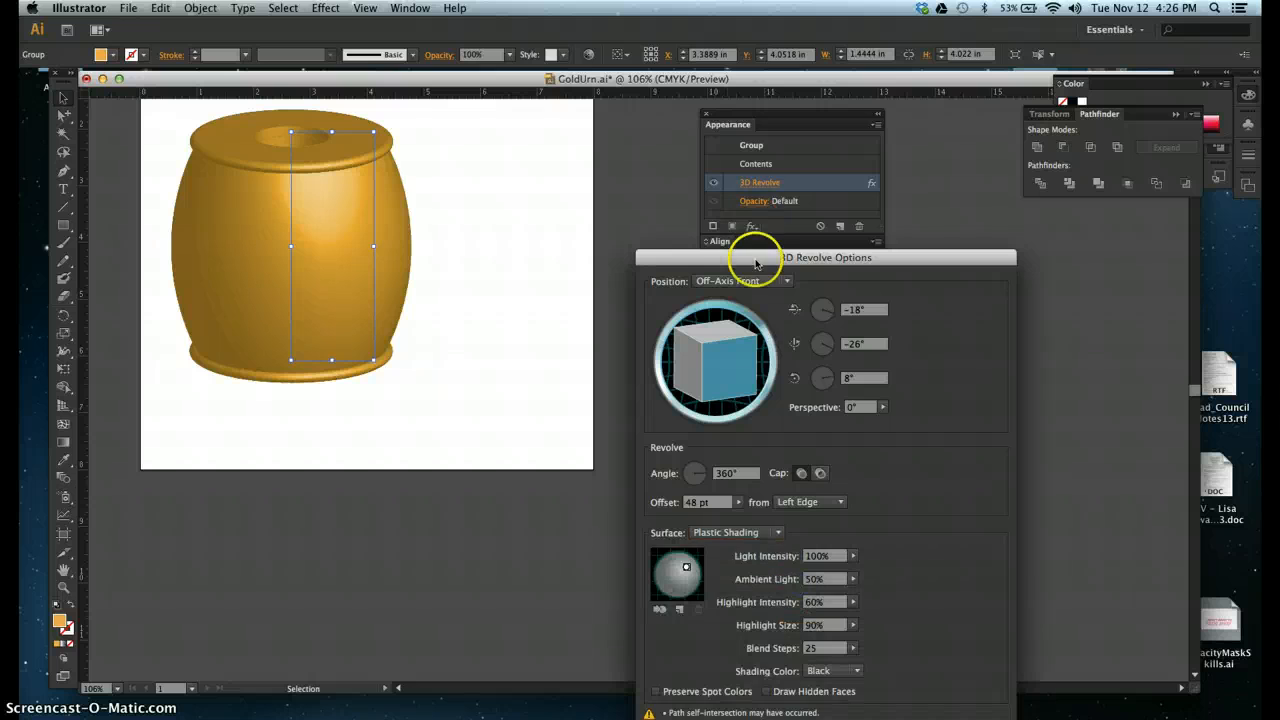
left_click_drag(740, 257, 727, 124)
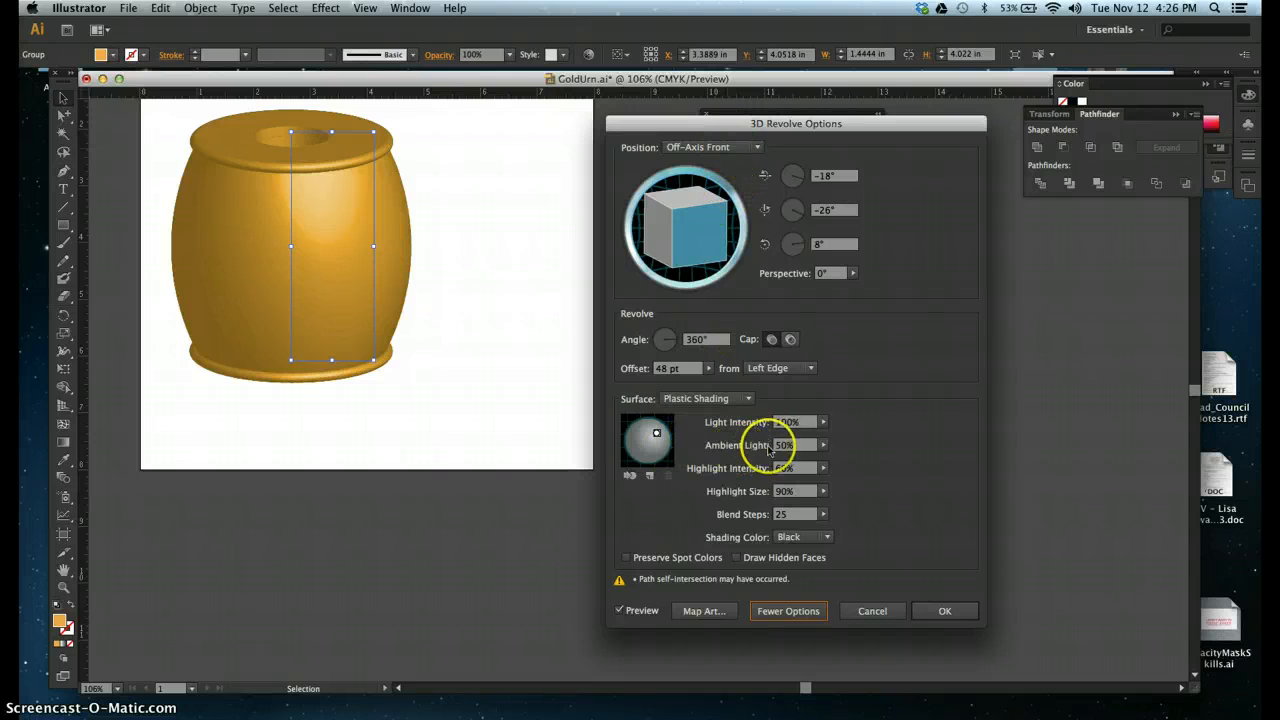
left_click(823, 446)
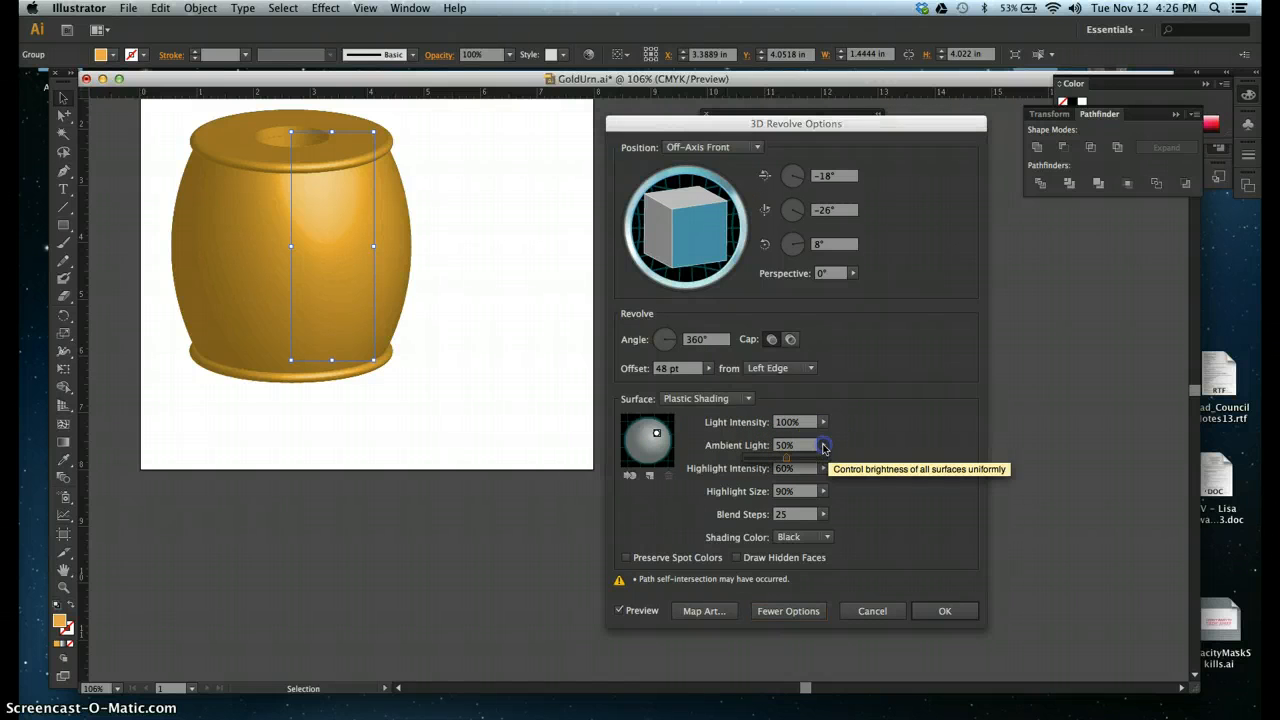
left_click_drag(789, 461, 785, 463)
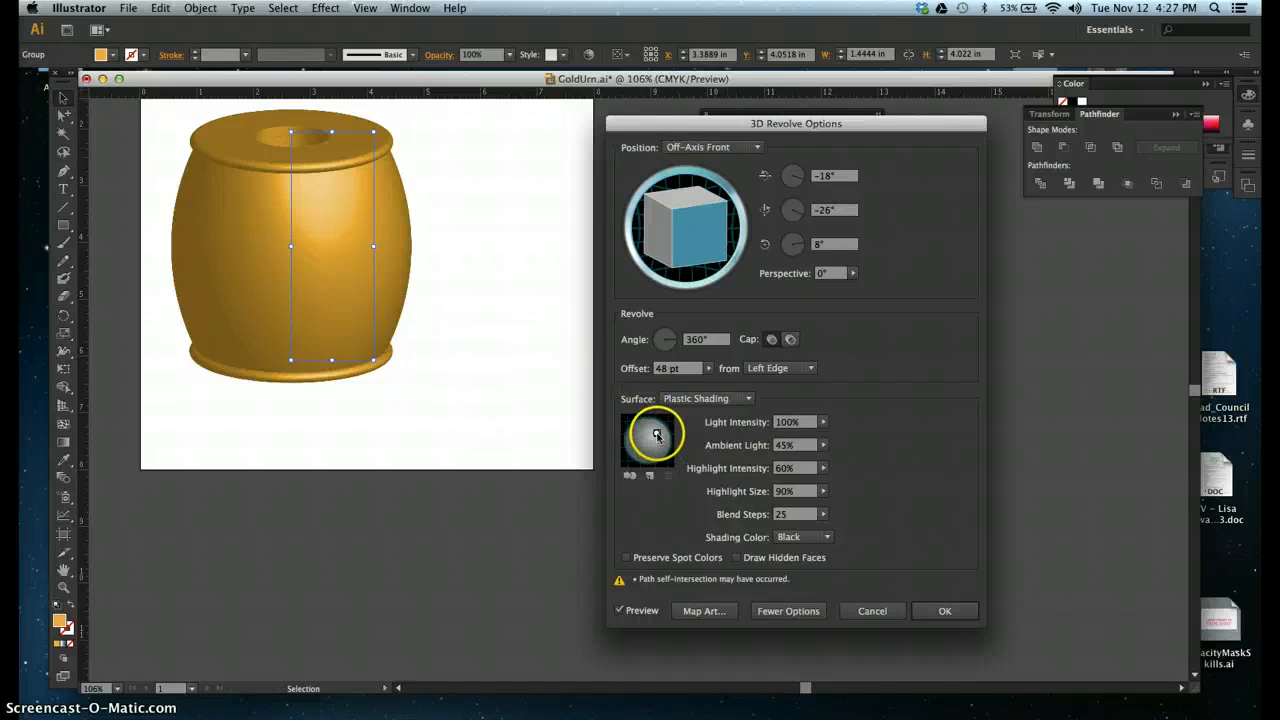
- Move the existing light to the top of the 3D Revolve shading sphere and add a second light at its centre
left_click_drag(657, 434, 646, 420)
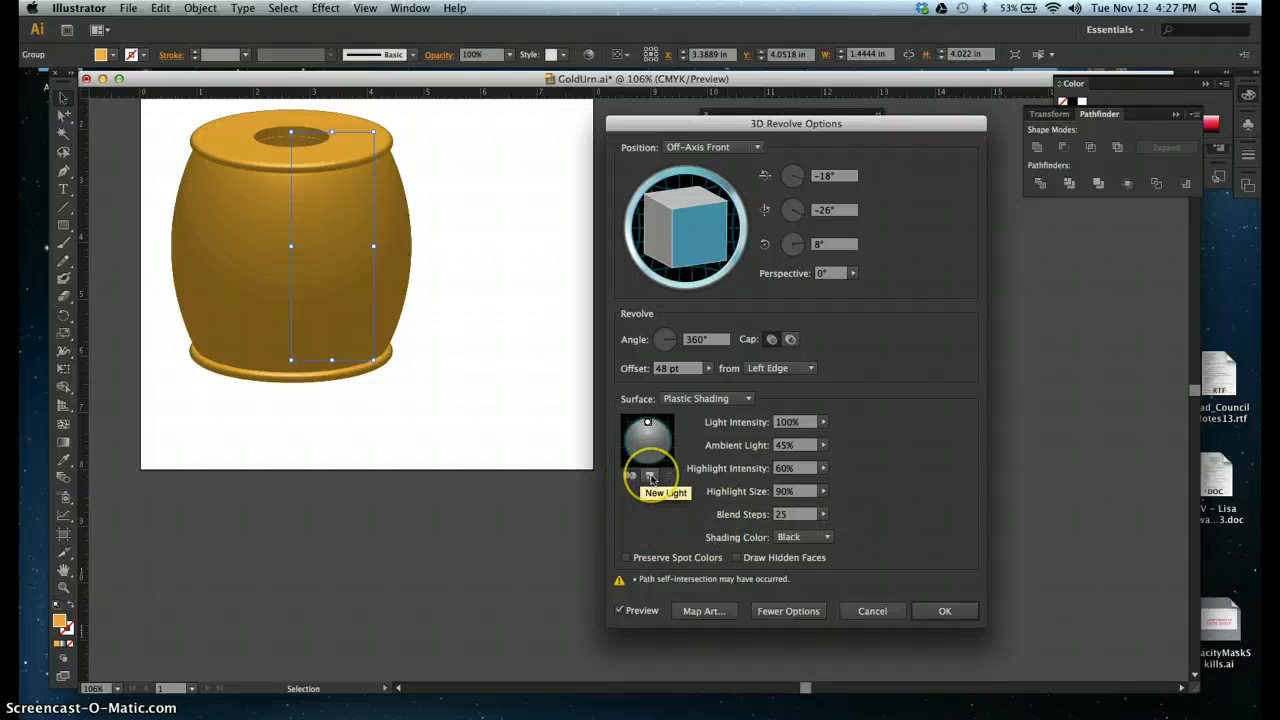
left_click(650, 478)
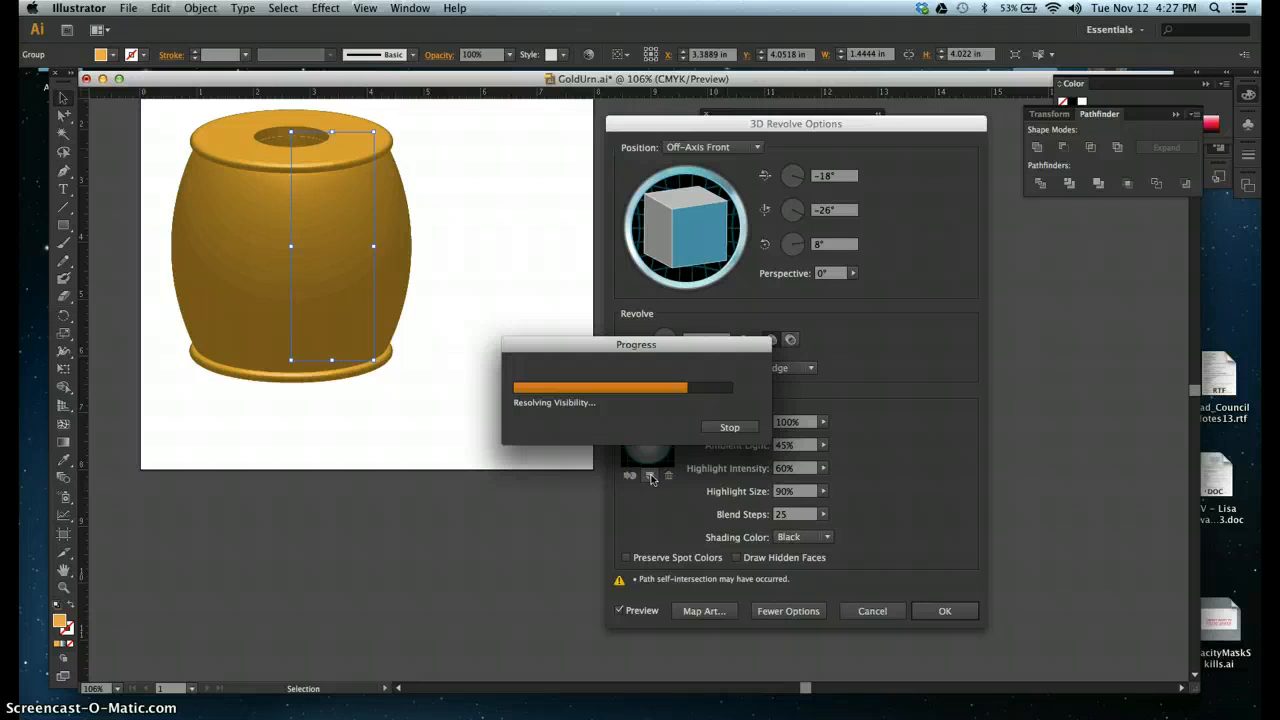
left_click(647, 444)
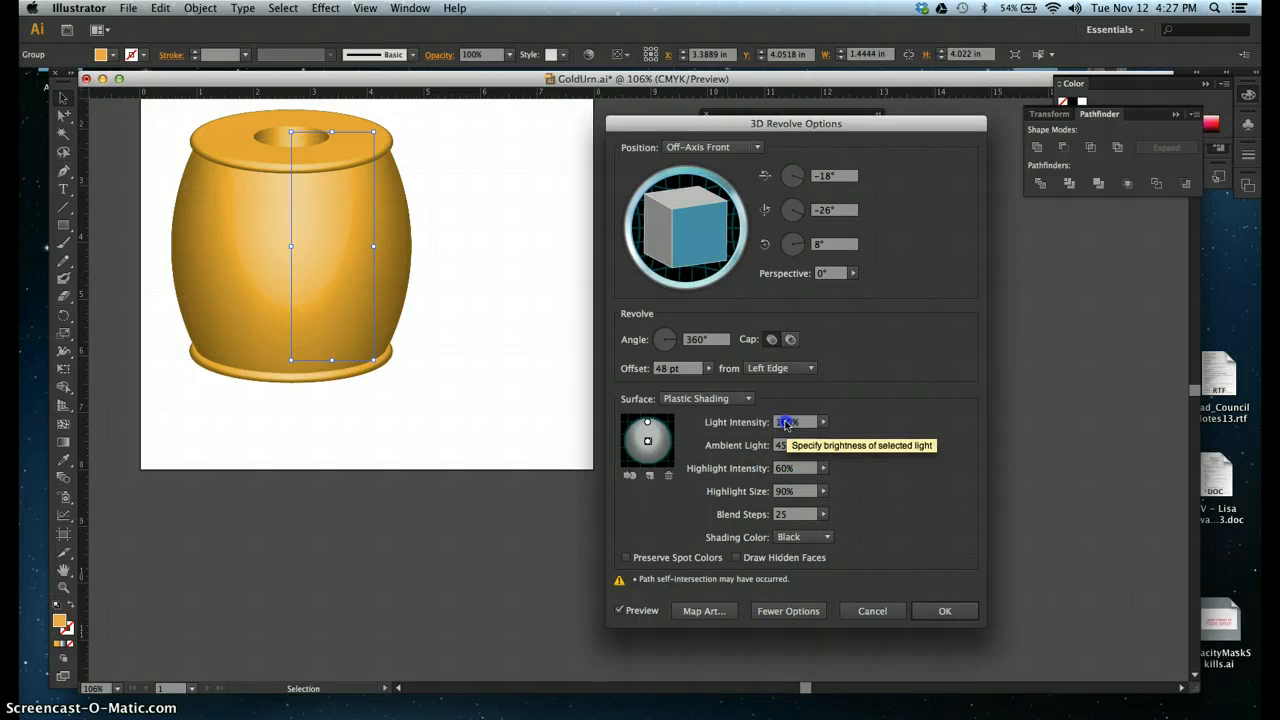
- Lower the new centre light's intensity to 30% and stop the effect's rendering
left_click(823, 422)
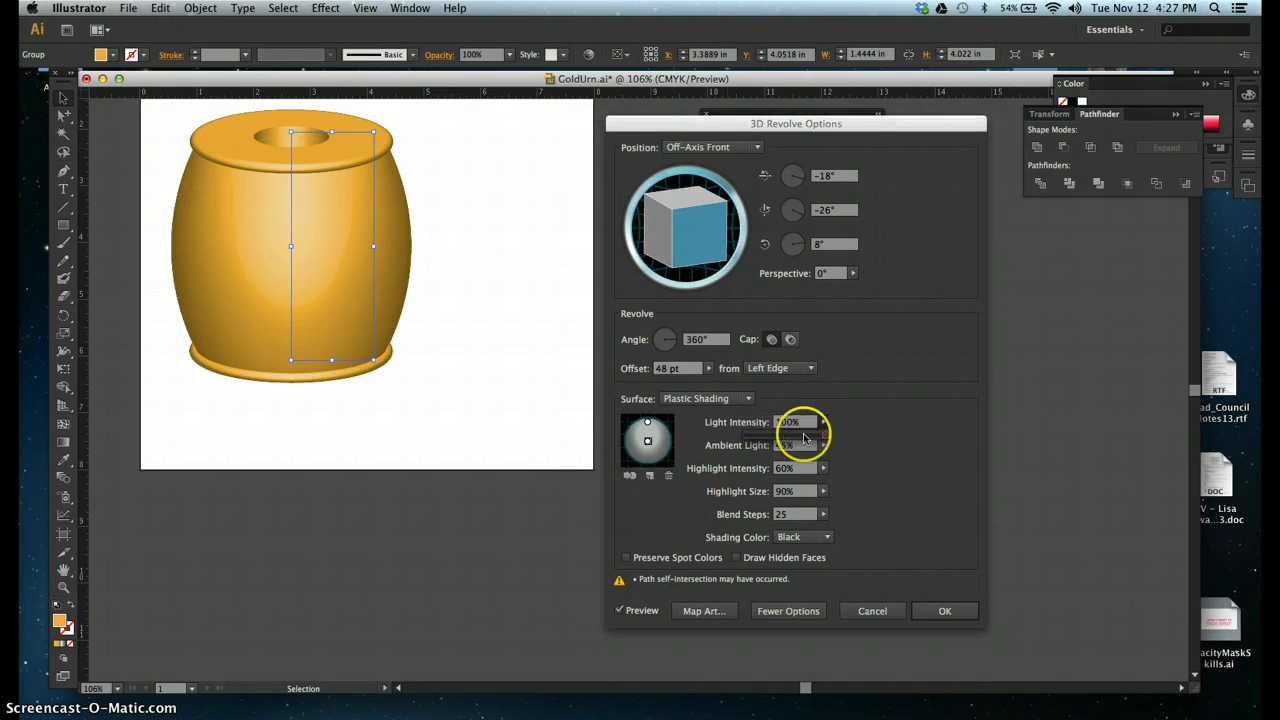
mouse_move(806, 438)
left_mouse_down()
mouse_move(834, 437)
mouse_move(776, 439)
left_mouse_up()
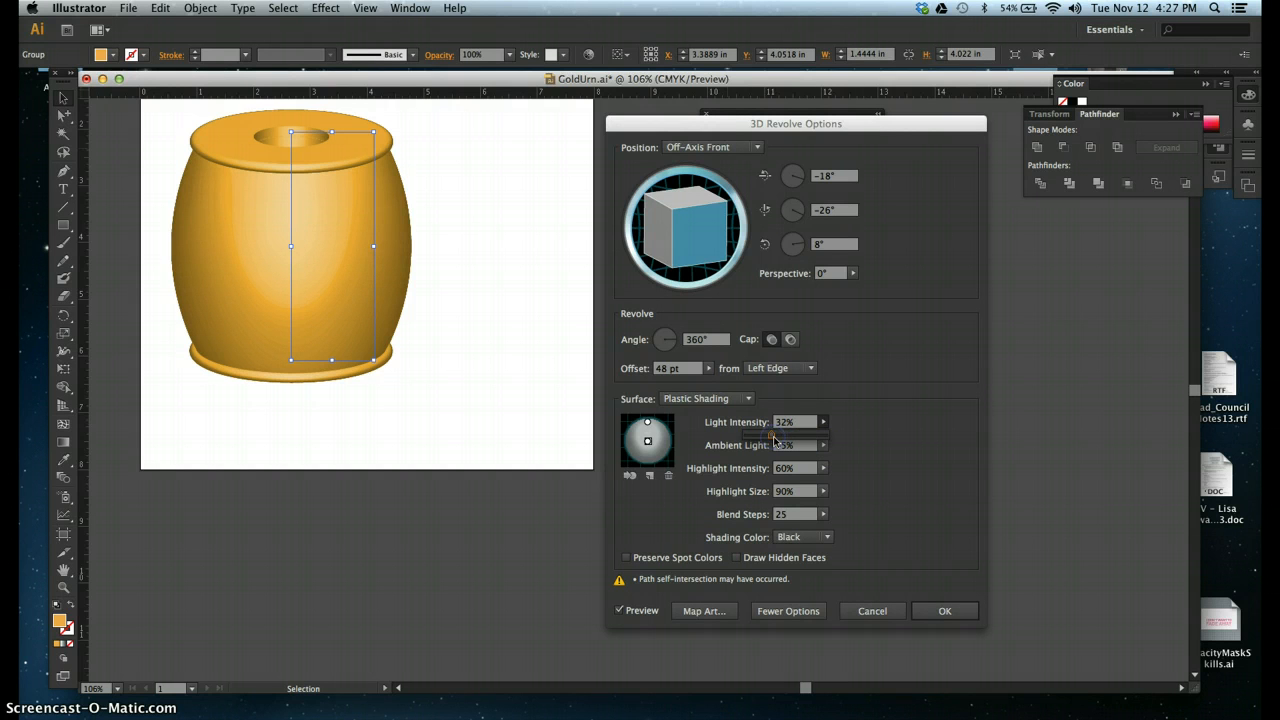
left_click(773, 438)
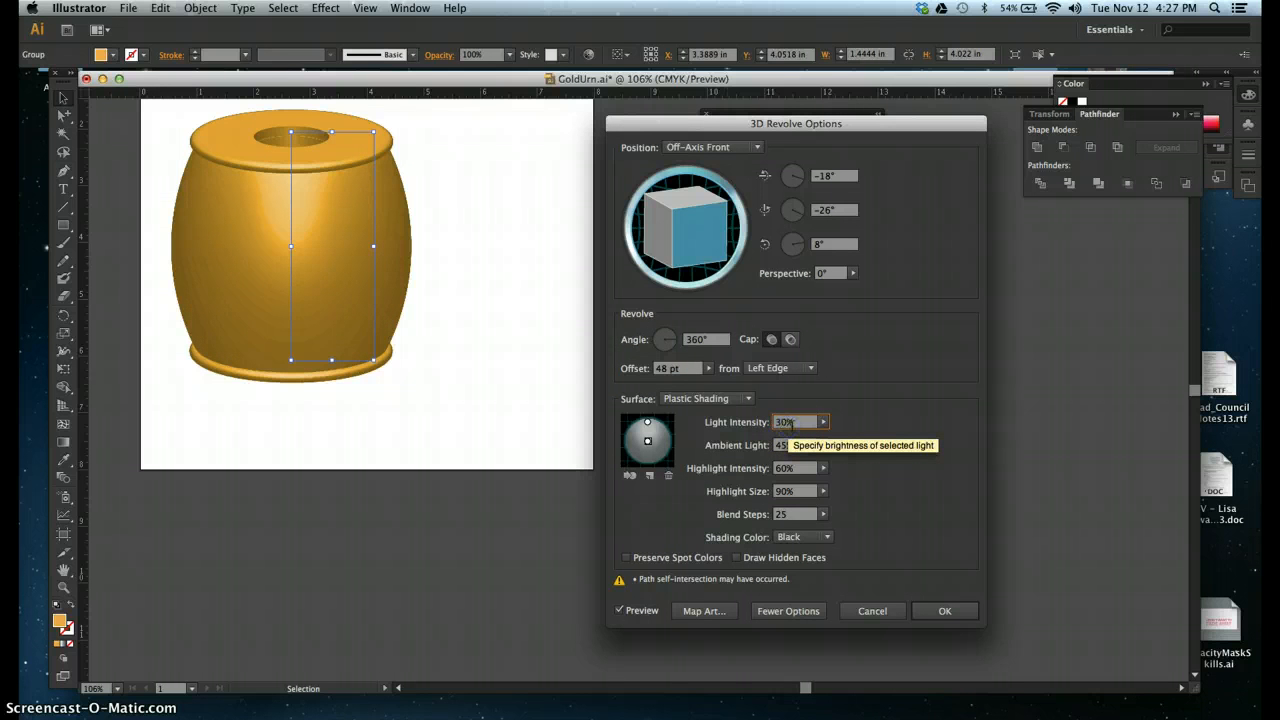
left_click_drag(795, 422, 756, 431)
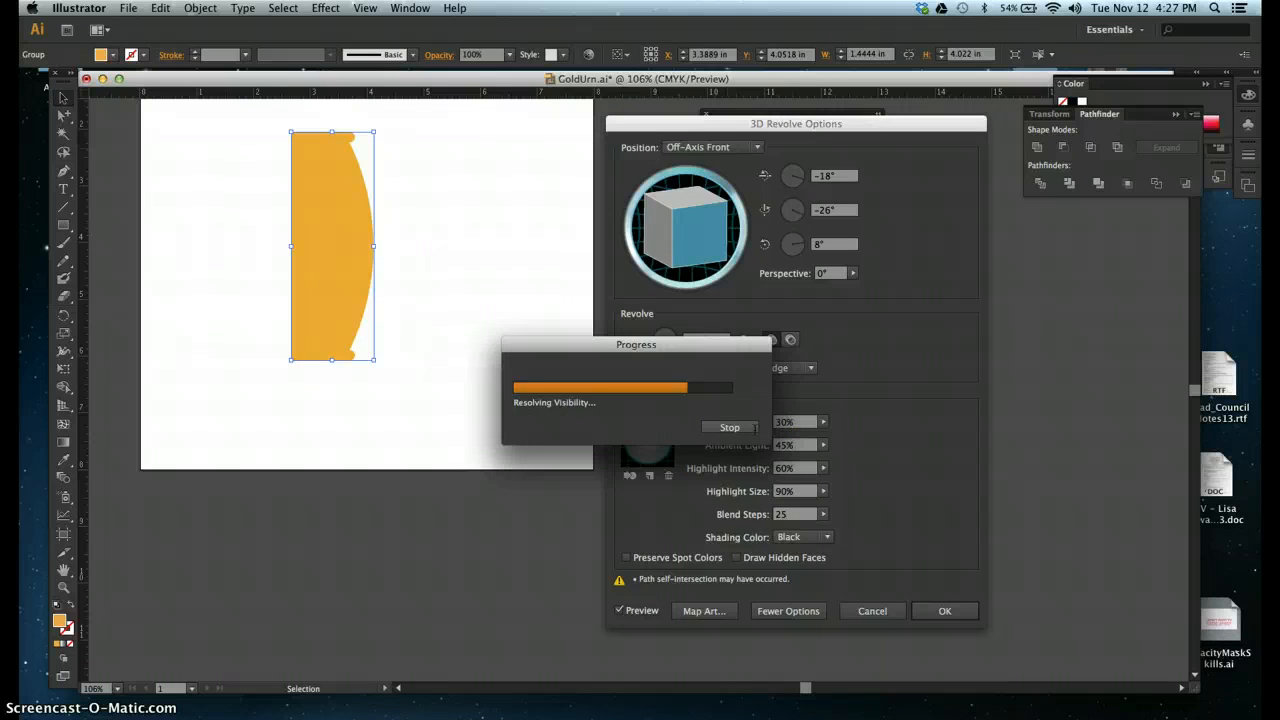
left_click(755, 430)
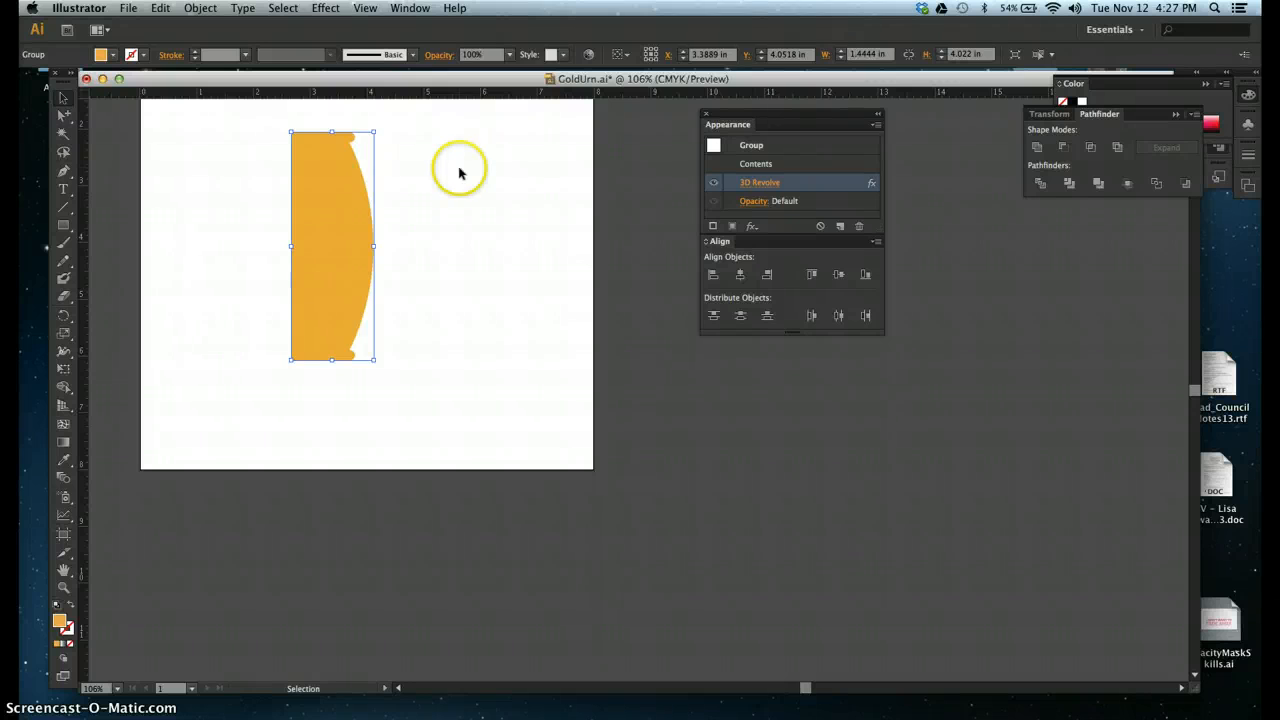
- Reopen the group's 3D Revolve effect with a live preview and set the top light's intensity to 30% and the offset to 0 pt
left_click(364, 8)
left_click(366, 8)
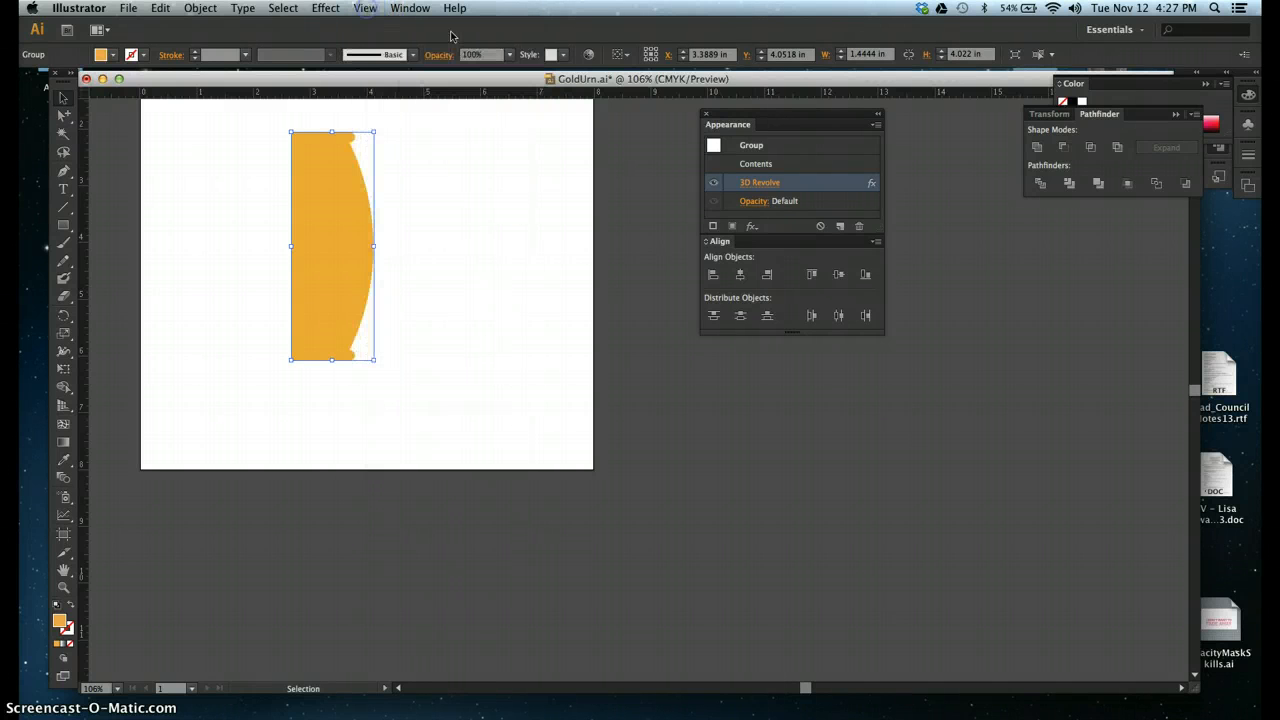
left_click(752, 183)
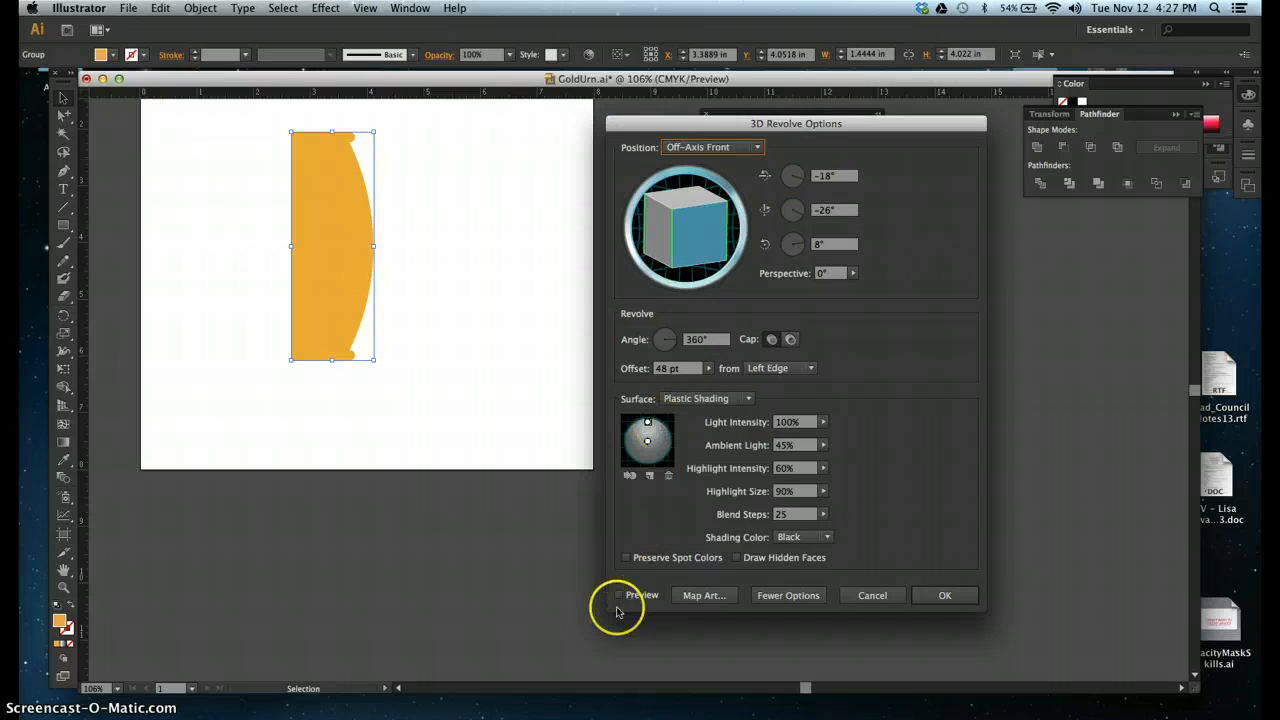
left_click(618, 595)
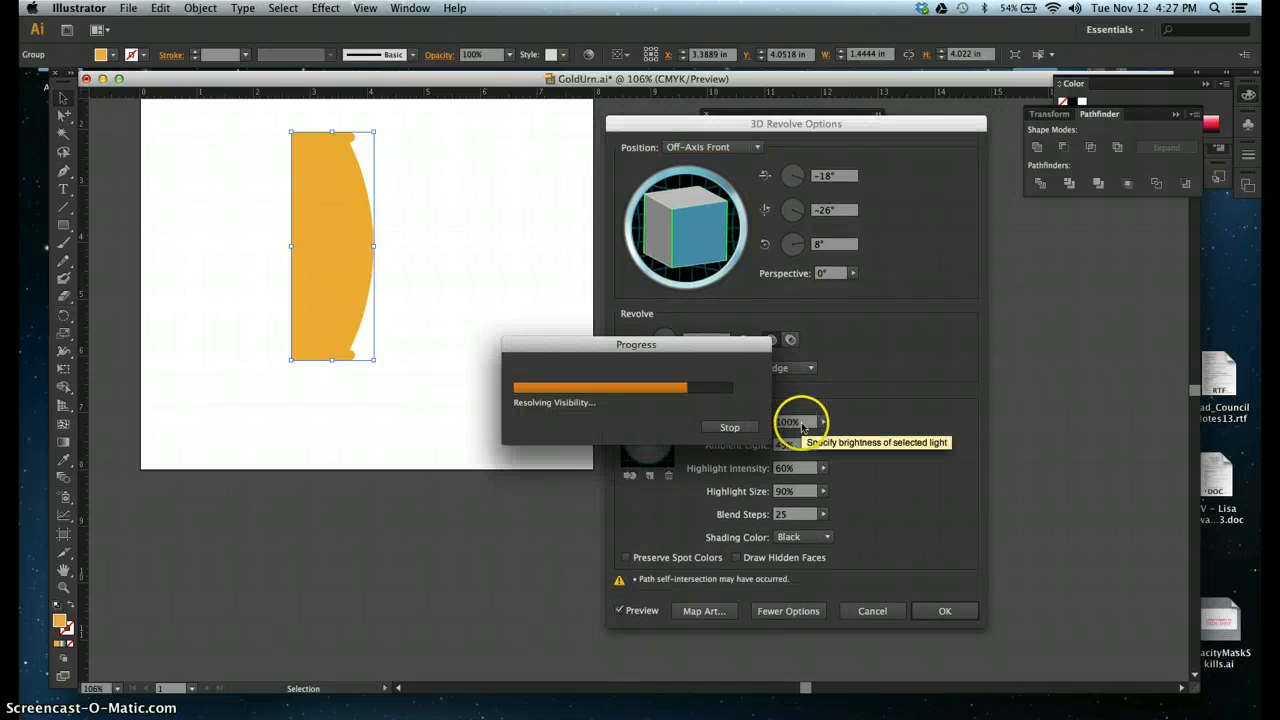
left_click_drag(801, 426, 761, 425)
type("30")
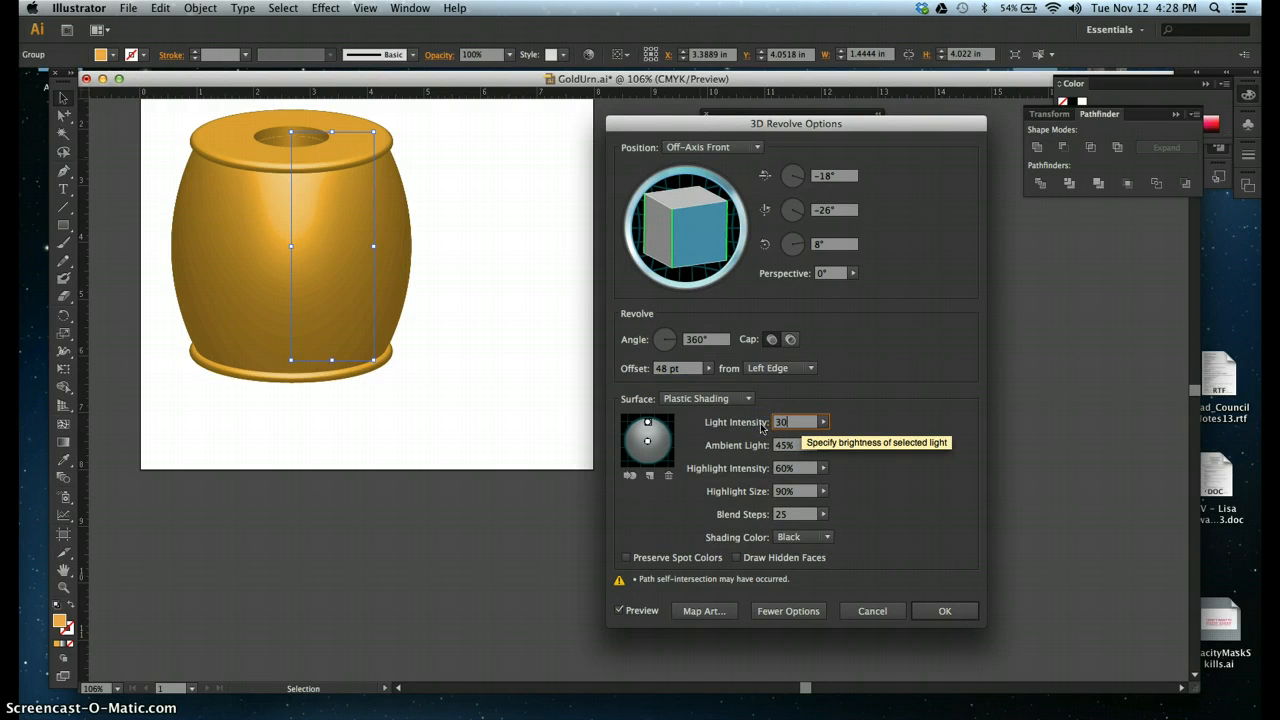
left_click(794, 446)
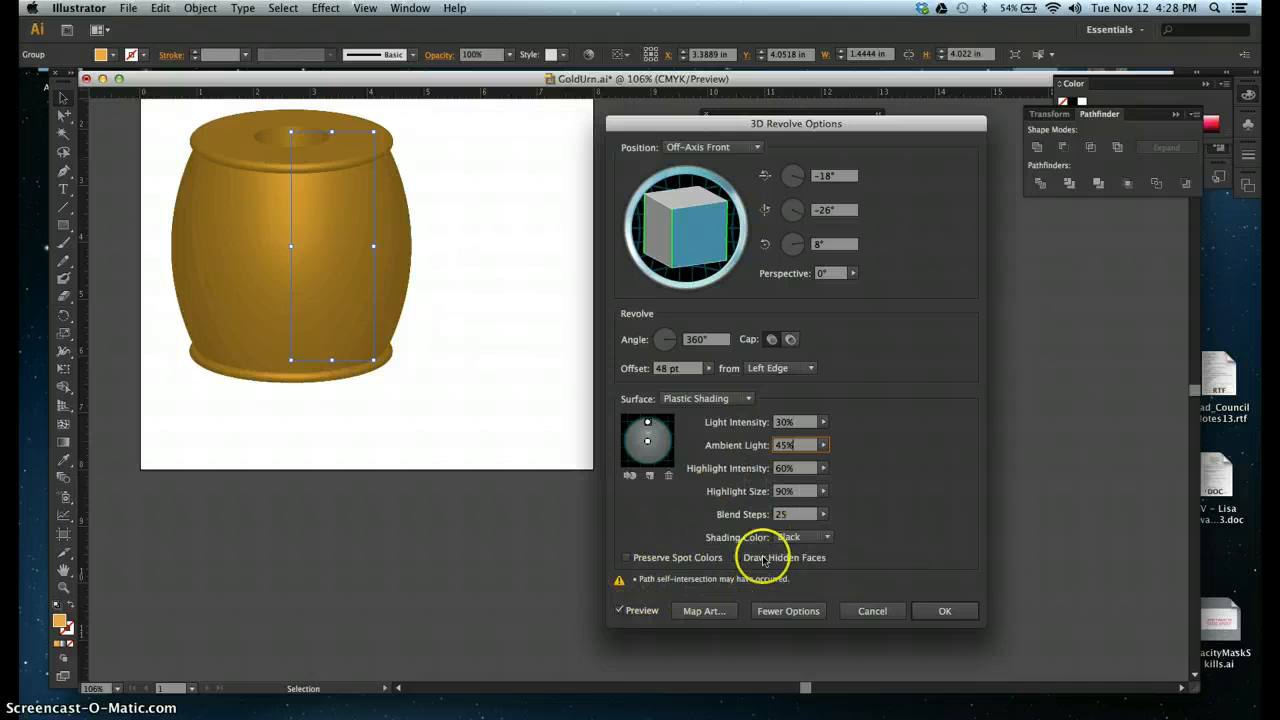
left_click(710, 369)
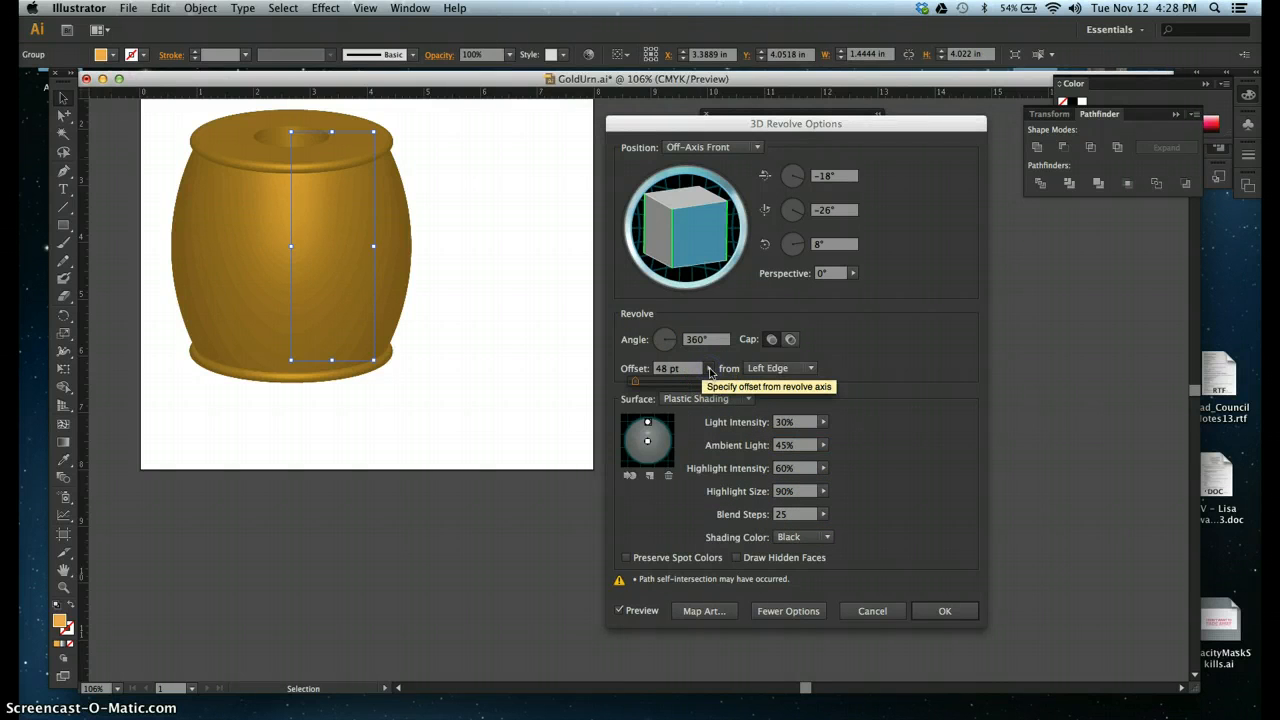
left_click_drag(636, 384, 616, 385)
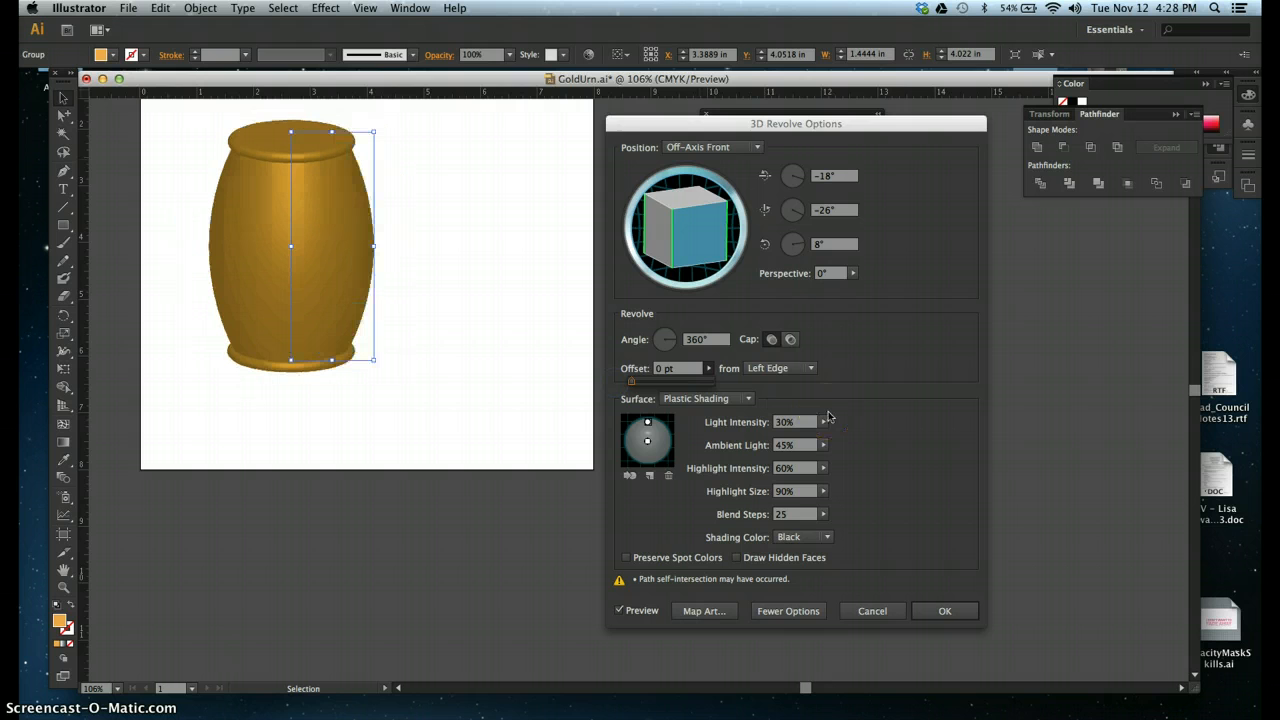
- Map the Wrapping Paper symbol onto surface 5 of the revolved urn and apply the 3D Revolve effect
left_click(706, 610)
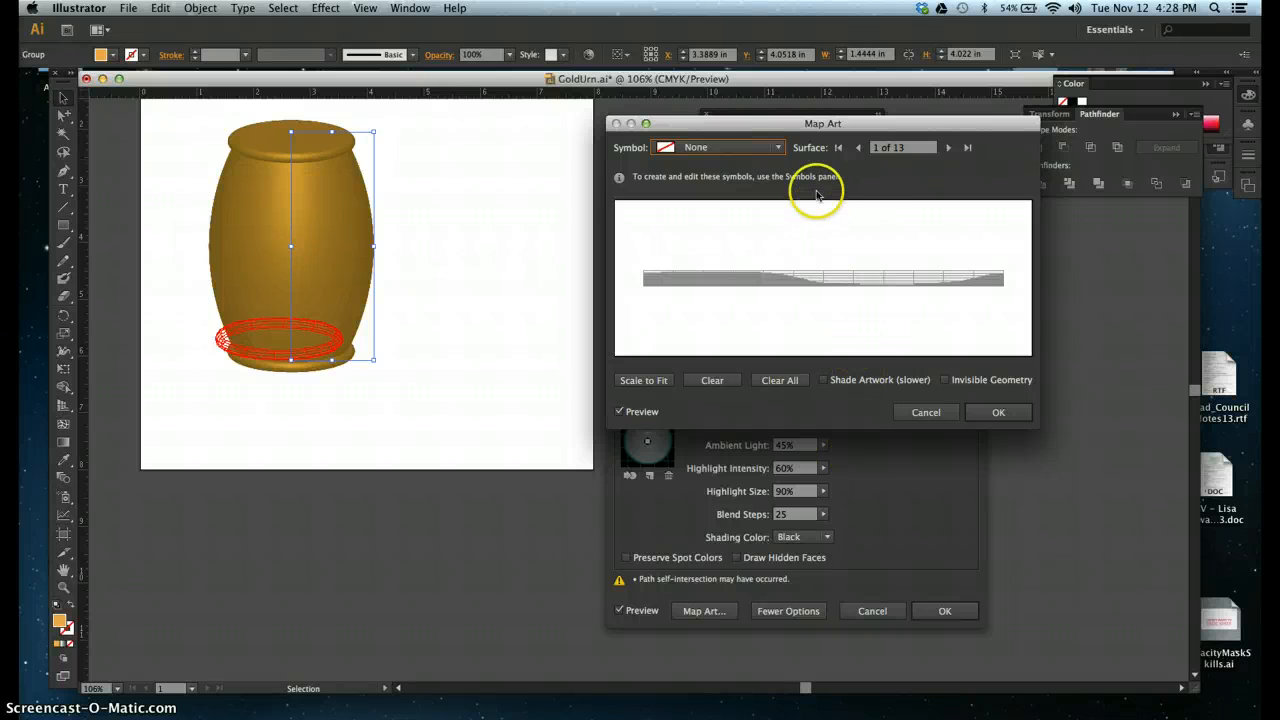
left_click(949, 148)
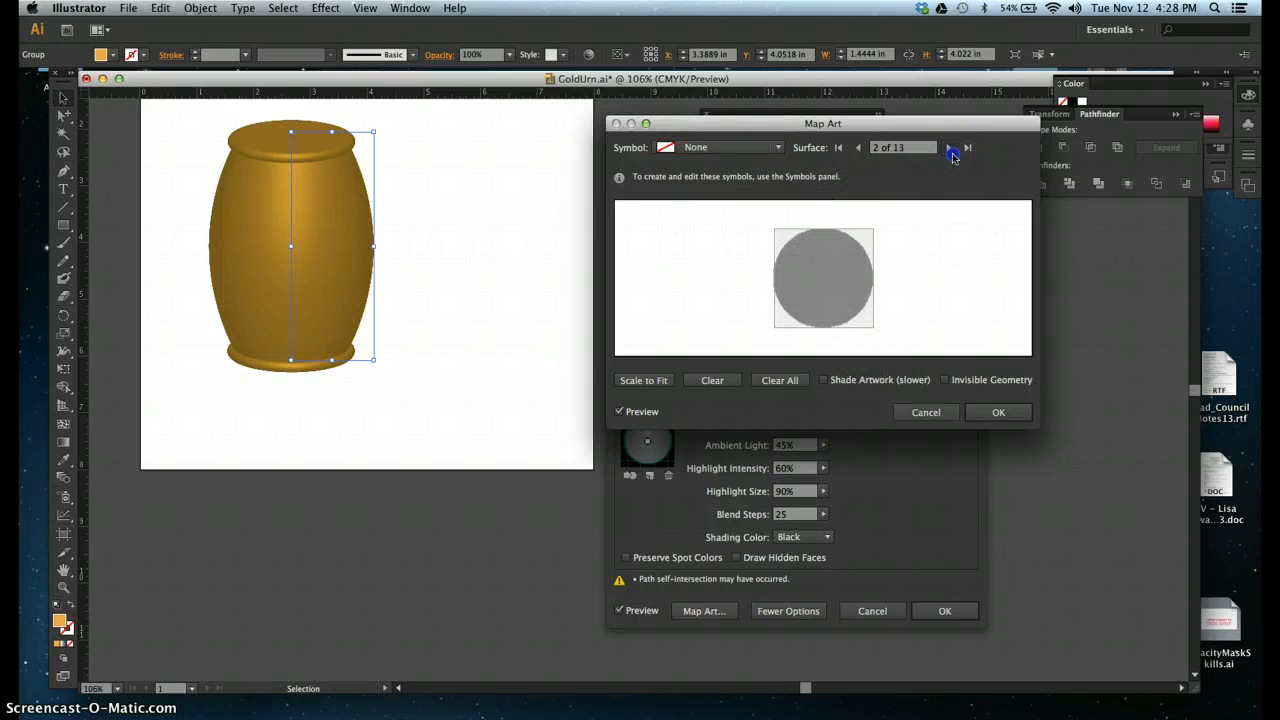
left_click(949, 148)
left_click(949, 148)
left_click(950, 148)
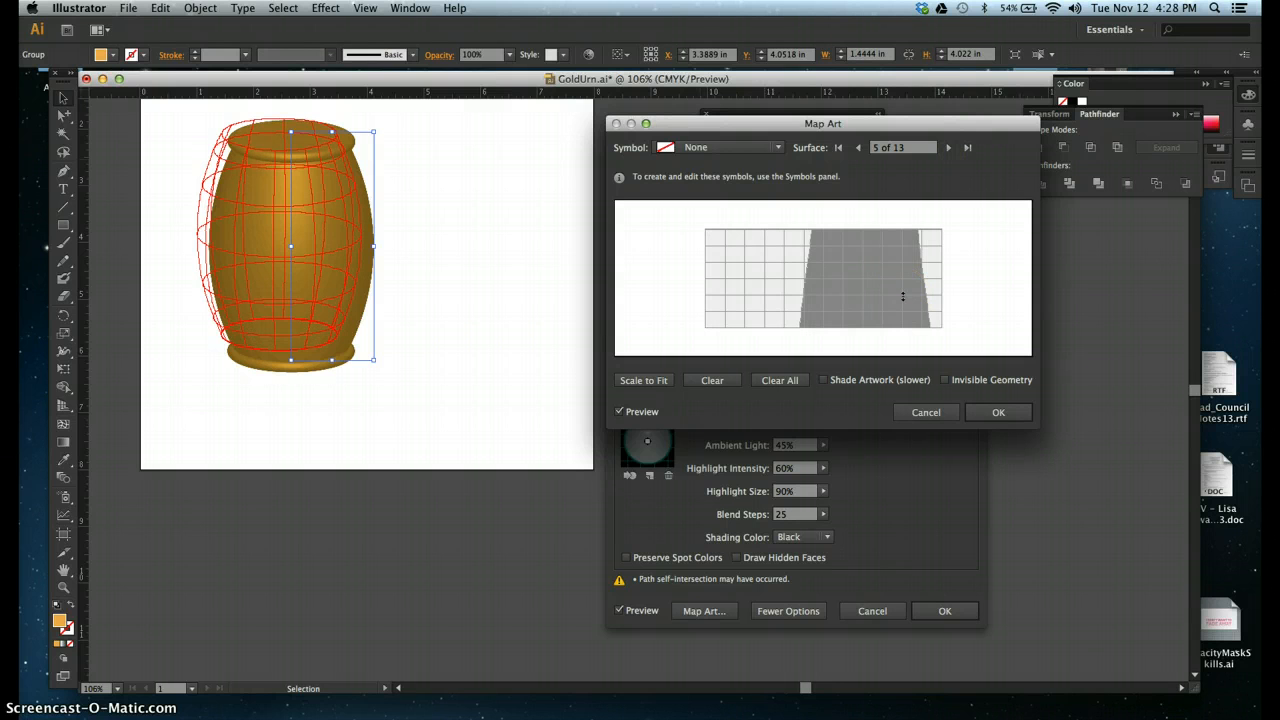
left_click(737, 149)
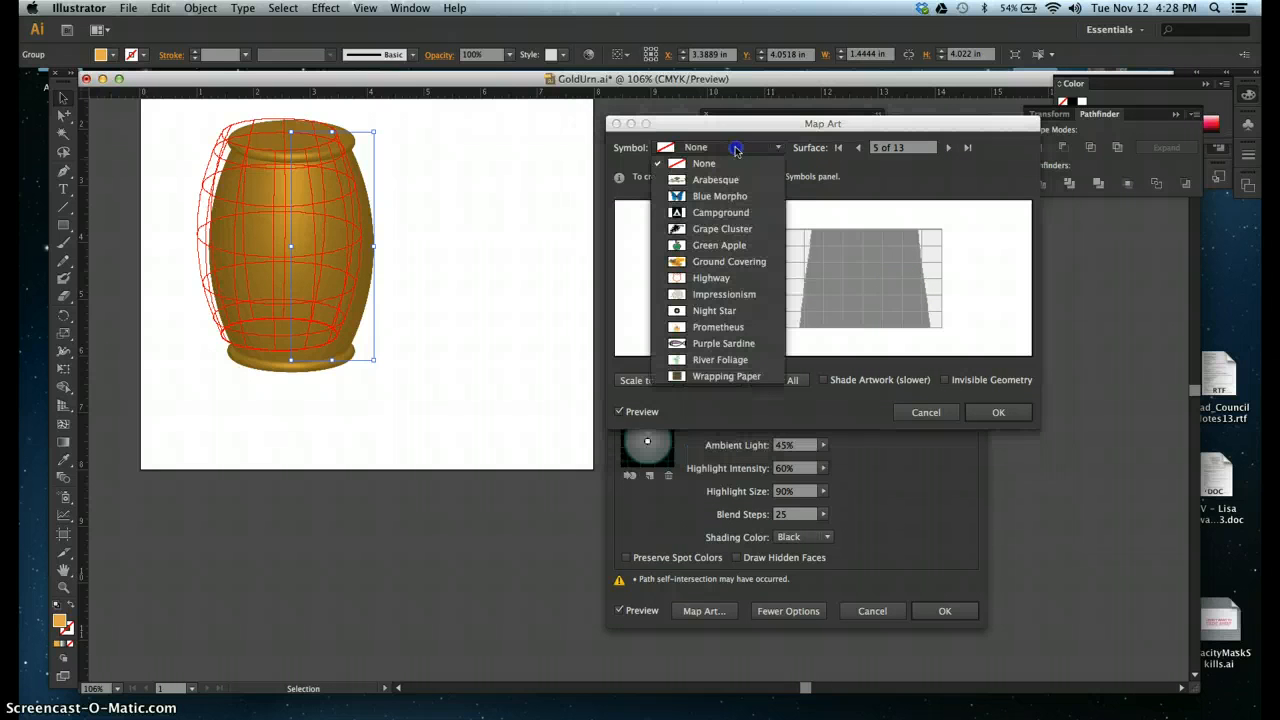
left_click(720, 380)
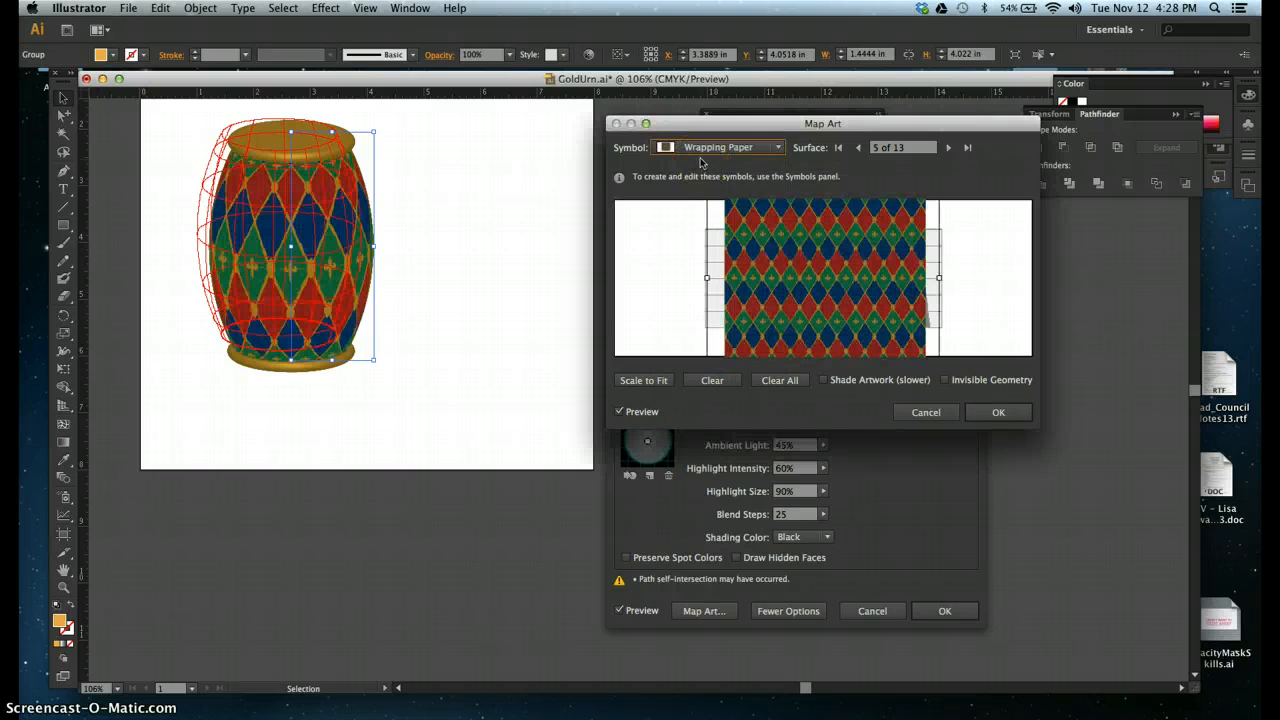
left_click(999, 413)
left_click(937, 607)
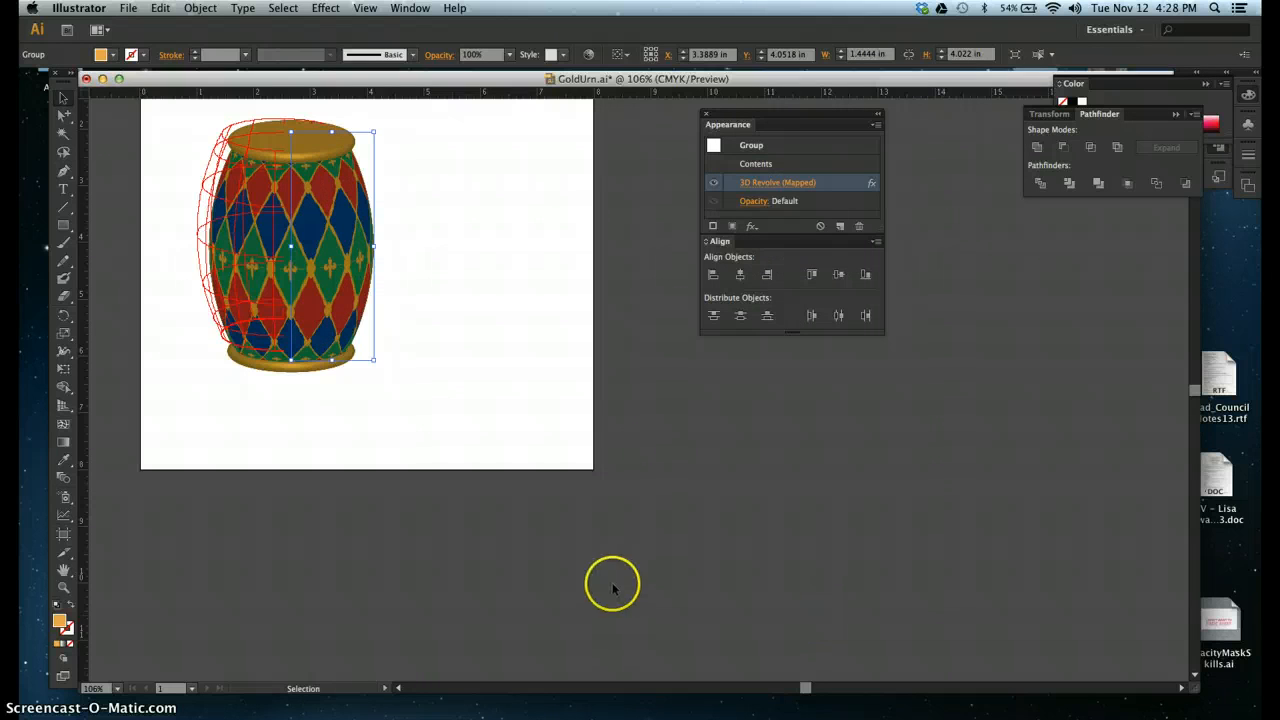
- Deselect the urn and save the document
left_click(543, 343)
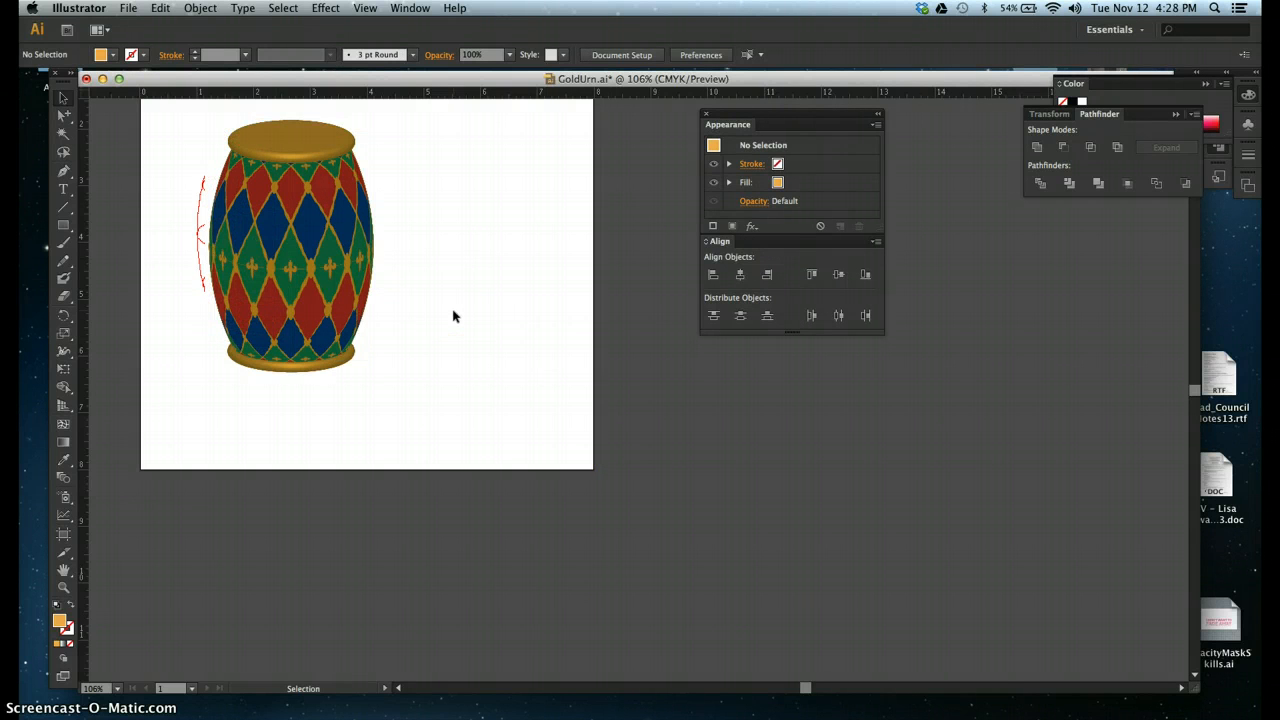
key("super+s")
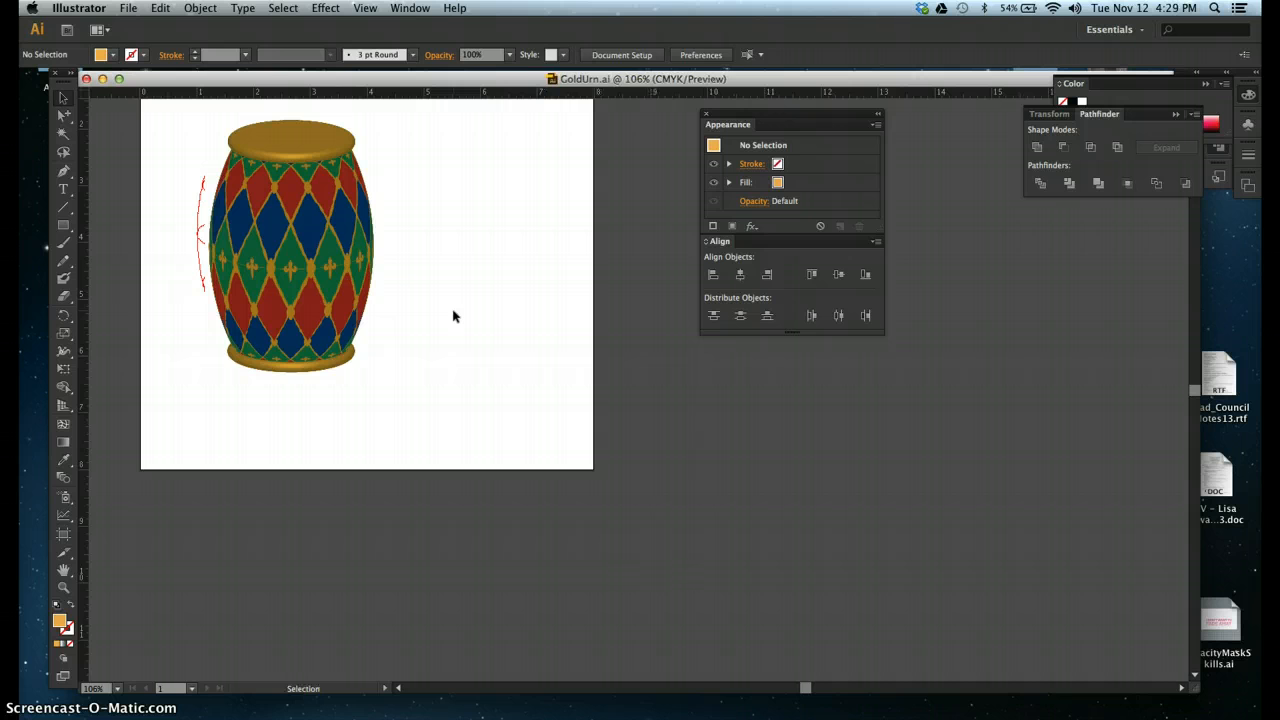